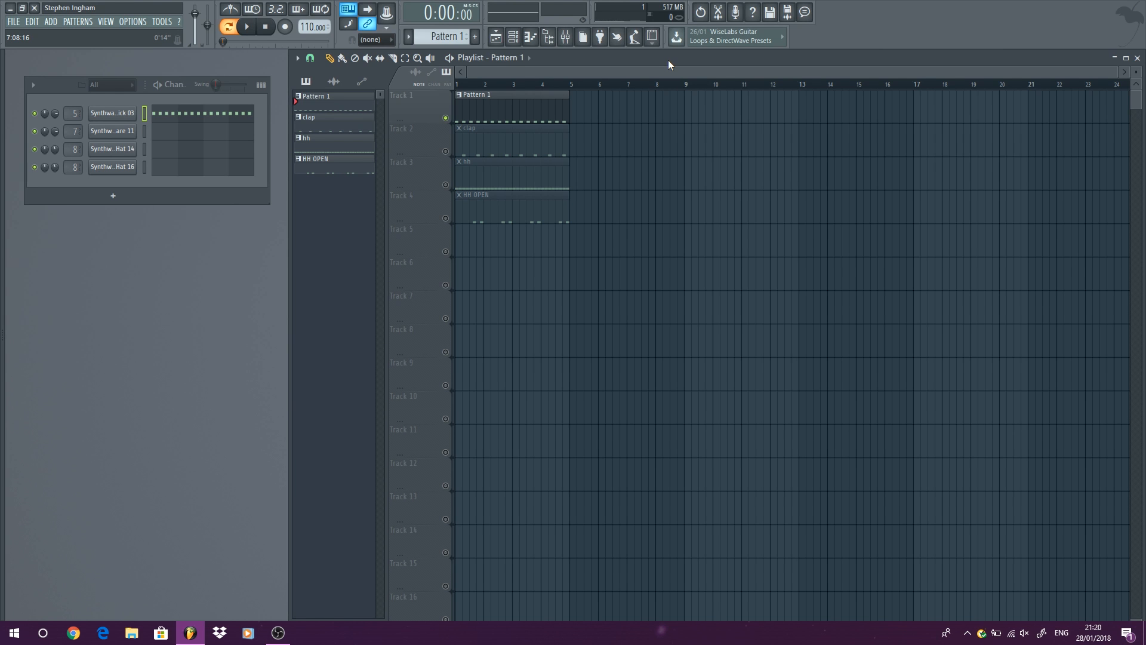
Unsolo Track 1 so that all four drum tracks sound, and play back the full drum loop.
{"action": "right_click", "coordinate": [446, 118]}
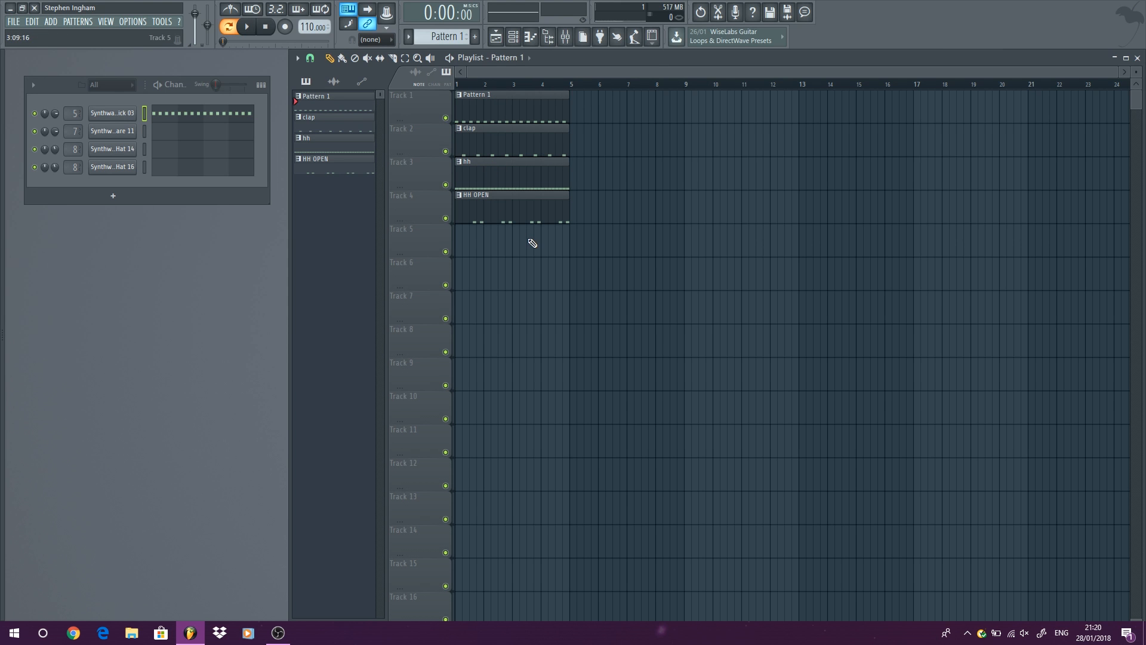
{"action": "left_click", "coordinate": [229, 26]}
{"action": "left_click", "coordinate": [247, 26]}
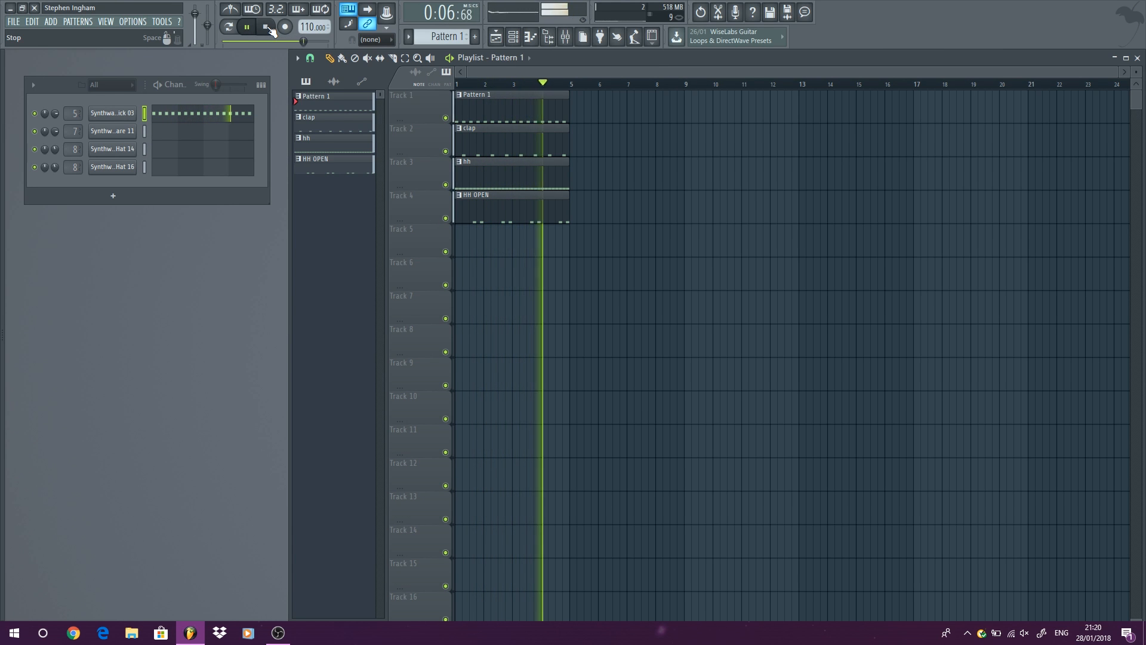
{"action": "left_click", "coordinate": [268, 27]}
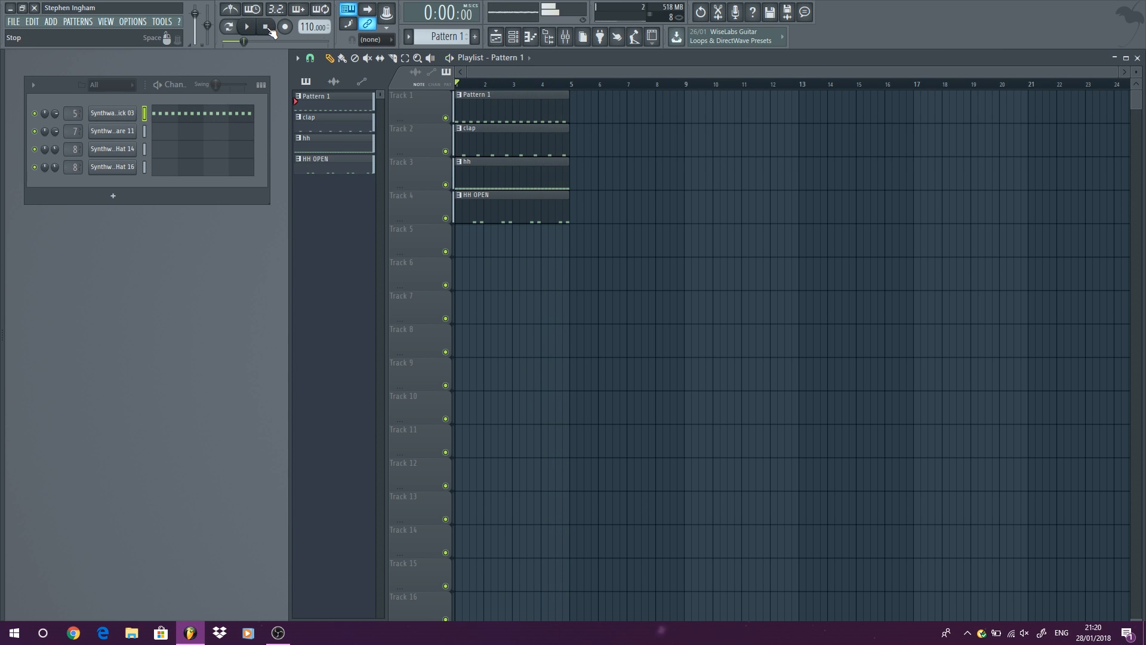
Open the Synthwave Kick 03 channel settings, solo the kick pattern's Track 1, and open its mixer insert 5.
{"action": "left_click", "coordinate": [110, 116]}
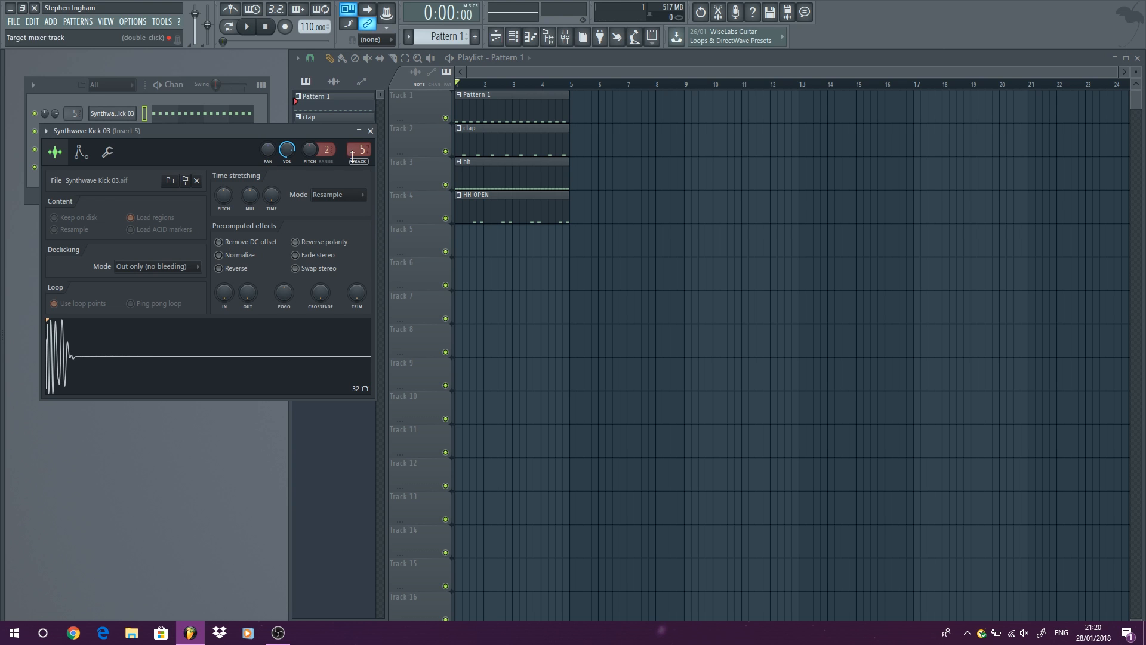
{"action": "right_click", "coordinate": [446, 118]}
{"action": "left_click", "coordinate": [253, 34]}
{"action": "left_click", "coordinate": [263, 31]}
{"action": "left_click_drag", "start_coordinate": [250, 130], "coordinate": [247, 130]}
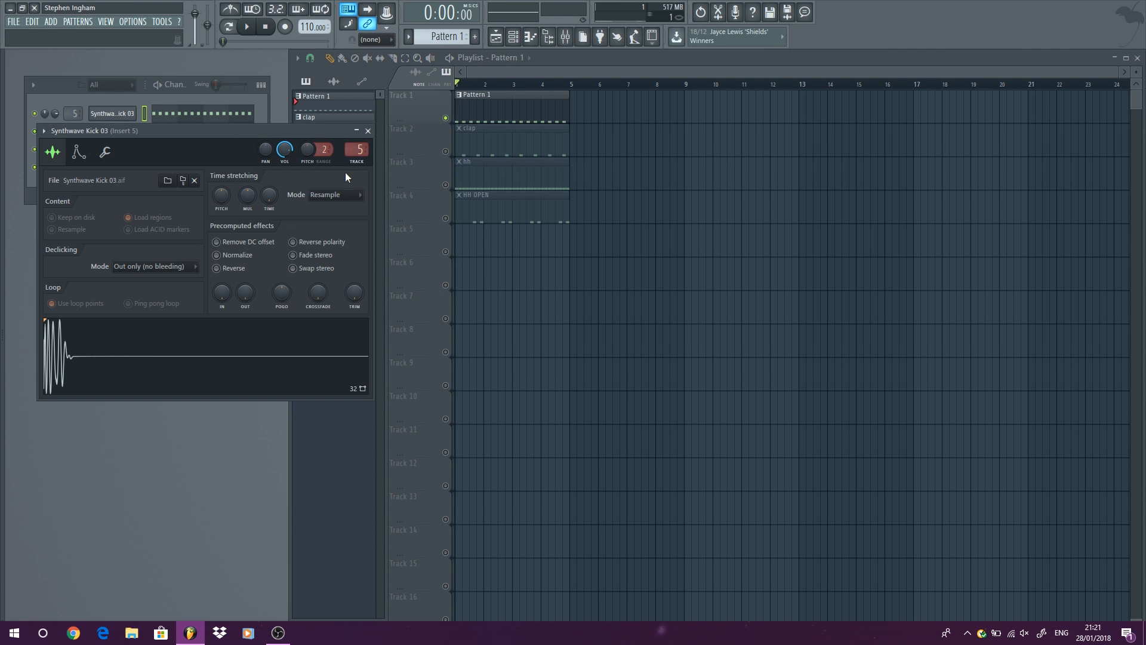
{"action": "double_click", "coordinate": [356, 150]}
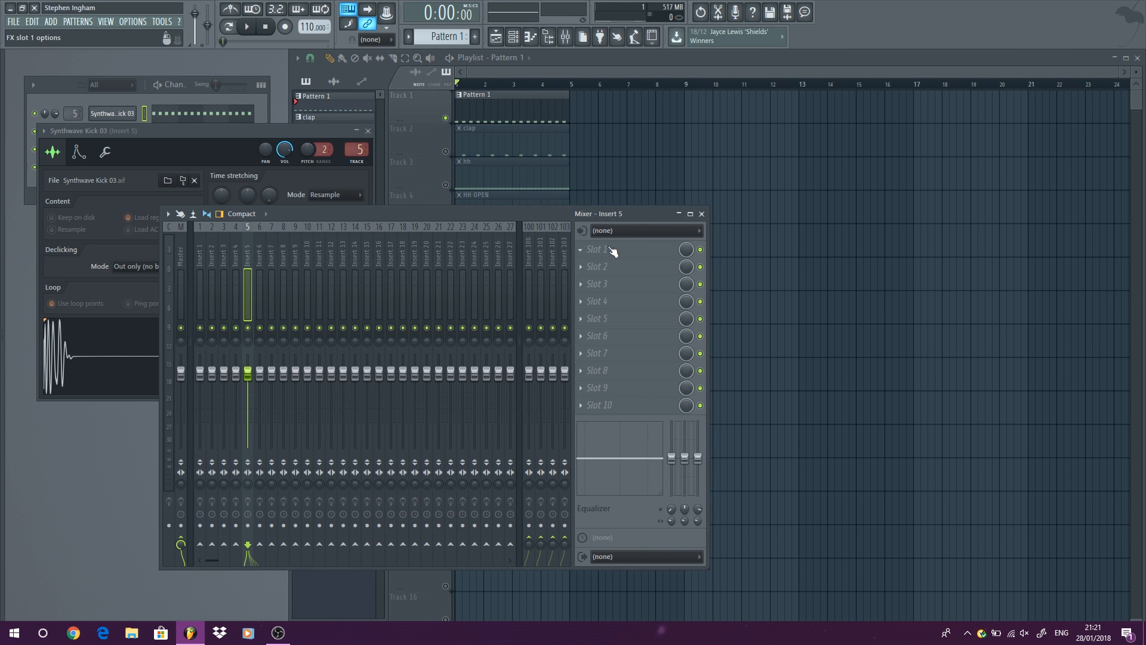
Load the API-2500 Stereo compressor into slot 1 of mixer insert 5.
{"action": "left_click", "coordinate": [611, 249]}
{"action": "mouse_move", "coordinate": [767, 291]}
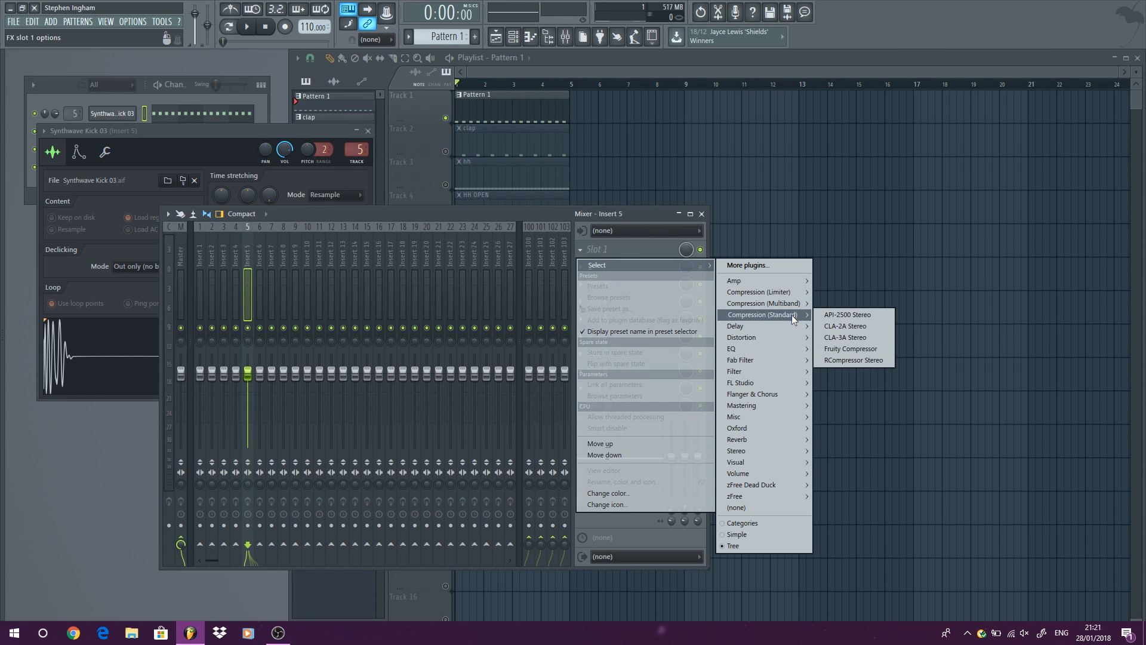
{"action": "left_click", "coordinate": [849, 314]}
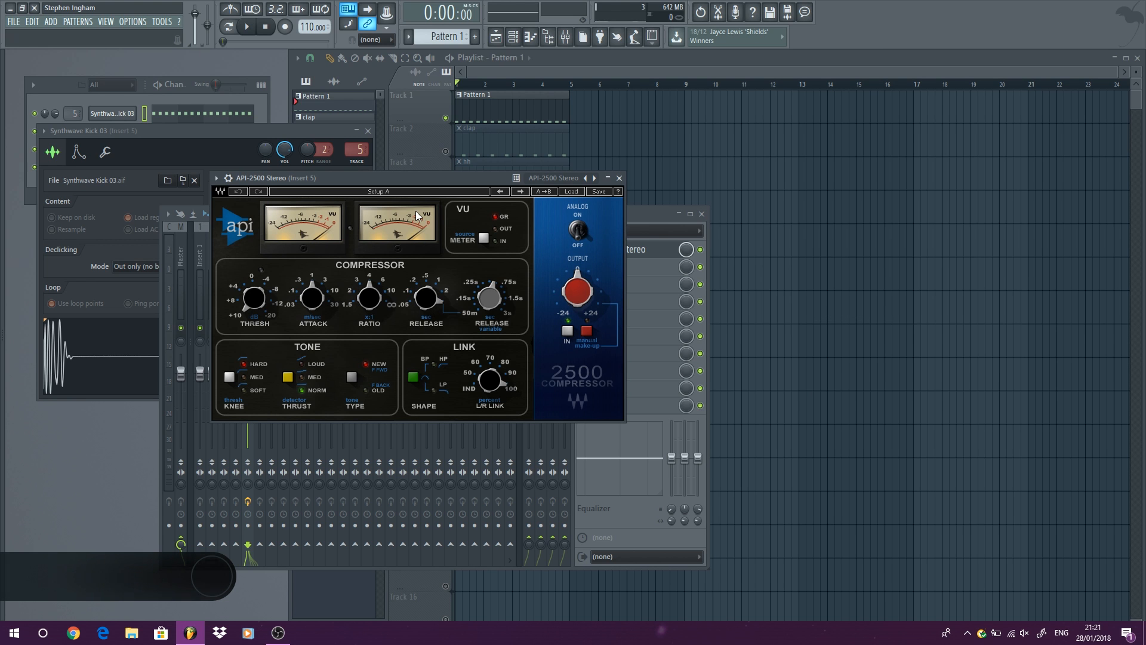
Reposition the API-2500 window and load the BD factory preset from its Drums presets.
{"action": "left_click_drag", "start_coordinate": [429, 181], "coordinate": [450, 256]}
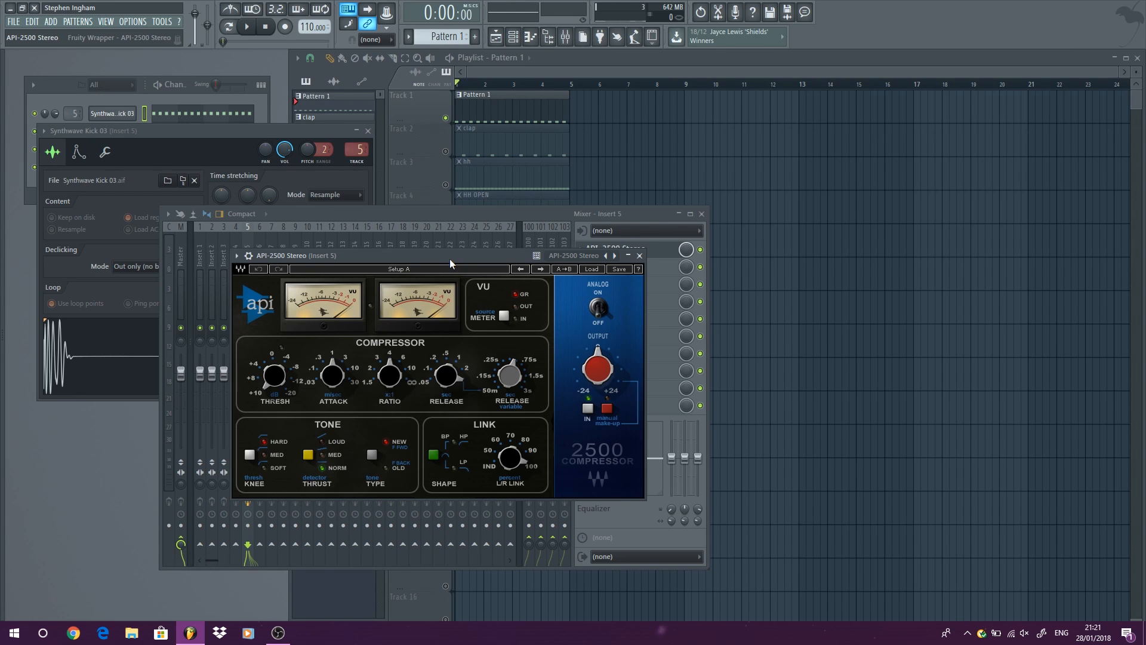
{"action": "left_click_drag", "start_coordinate": [449, 256], "coordinate": [398, 186]}
{"action": "left_click", "coordinate": [543, 201]}
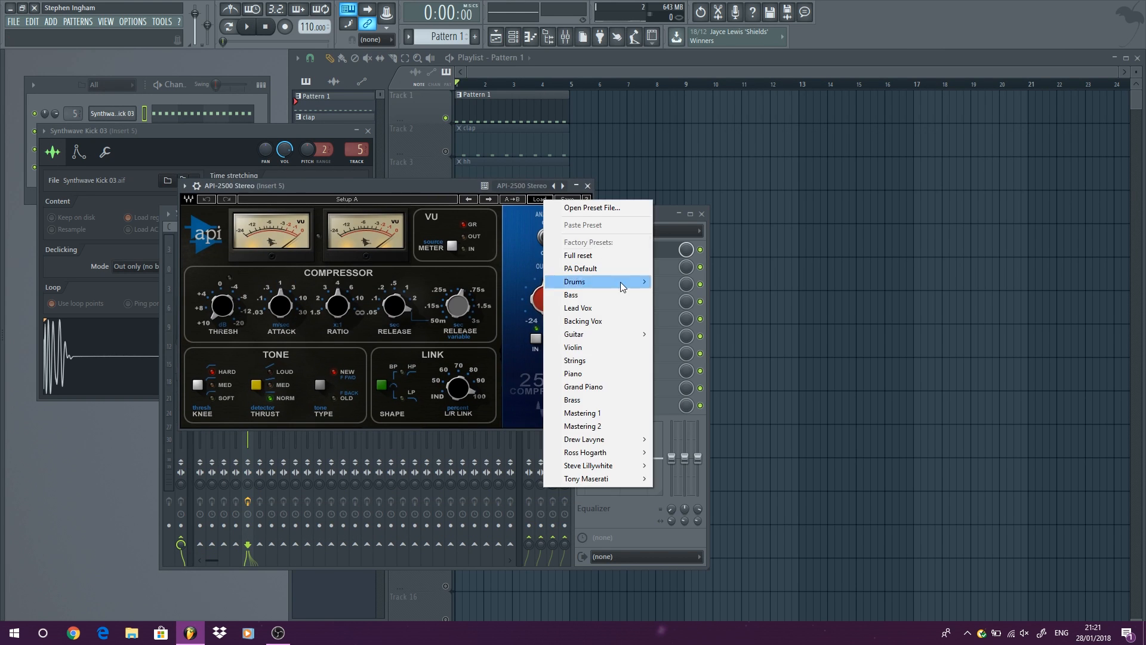
{"action": "mouse_move", "coordinate": [623, 285]}
{"action": "left_click", "coordinate": [741, 283]}
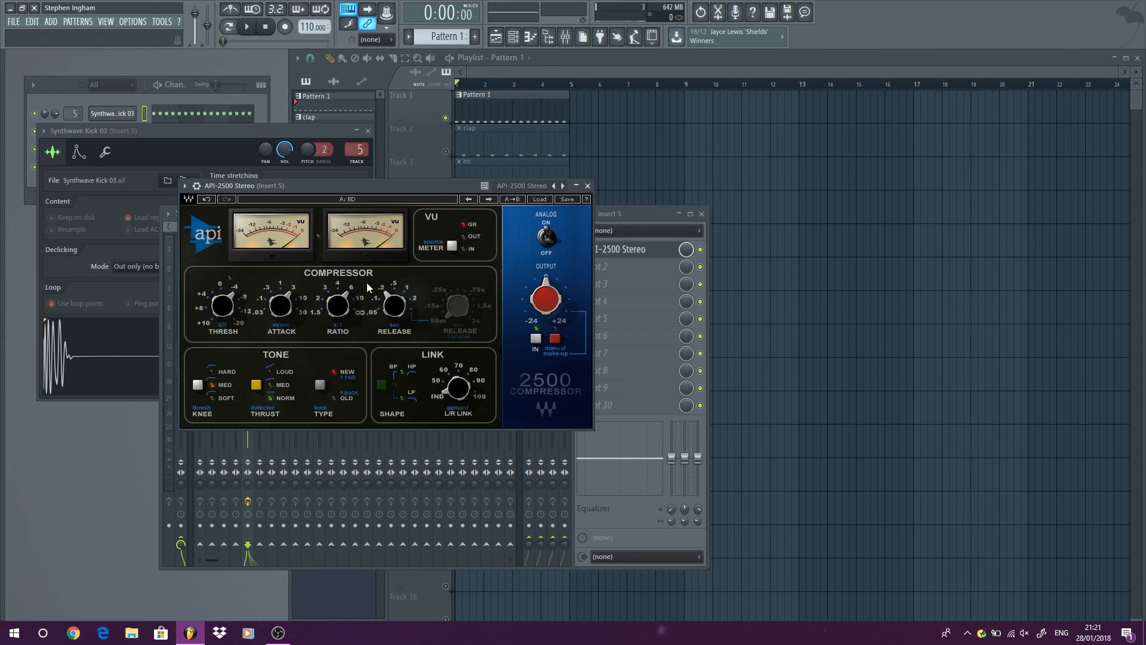
Play the kick with the API-2500 enabled and bypassed to compare the sound.
{"action": "left_click", "coordinate": [246, 27]}
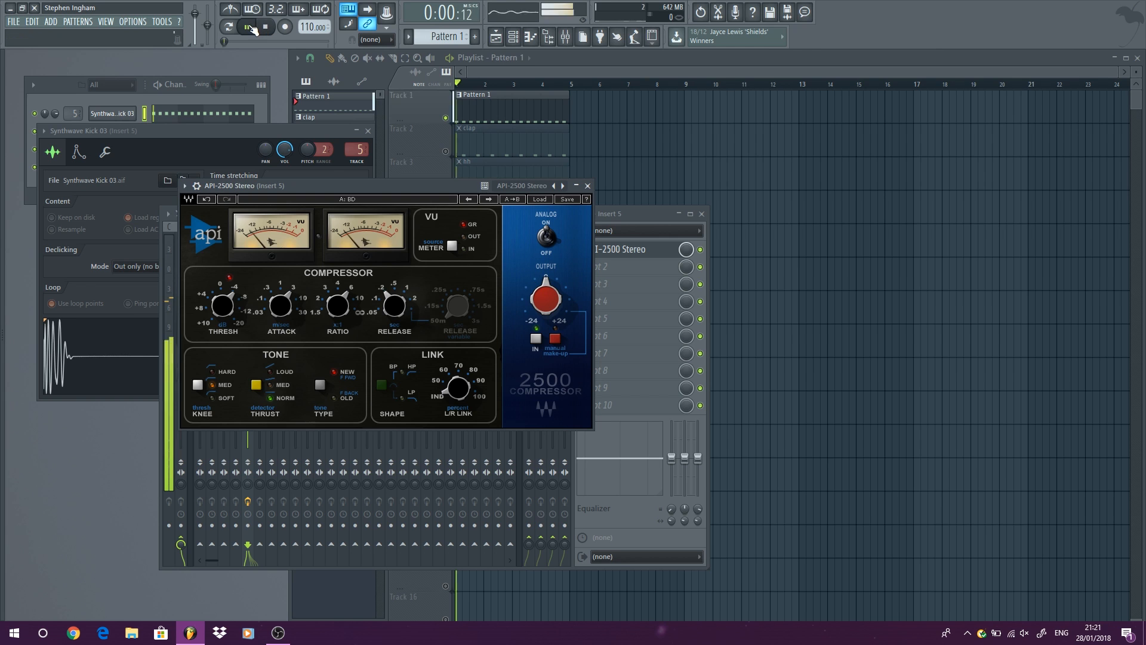
{"action": "key", "text": "space"}
{"action": "left_click", "coordinate": [692, 254]}
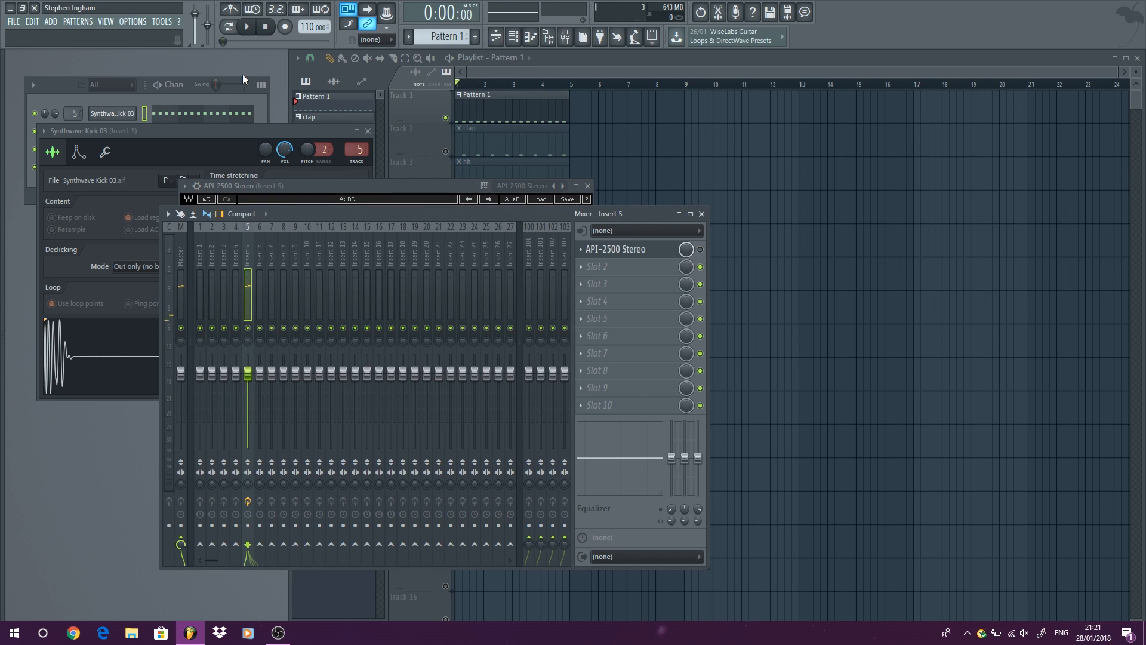
{"action": "key", "text": "space"}
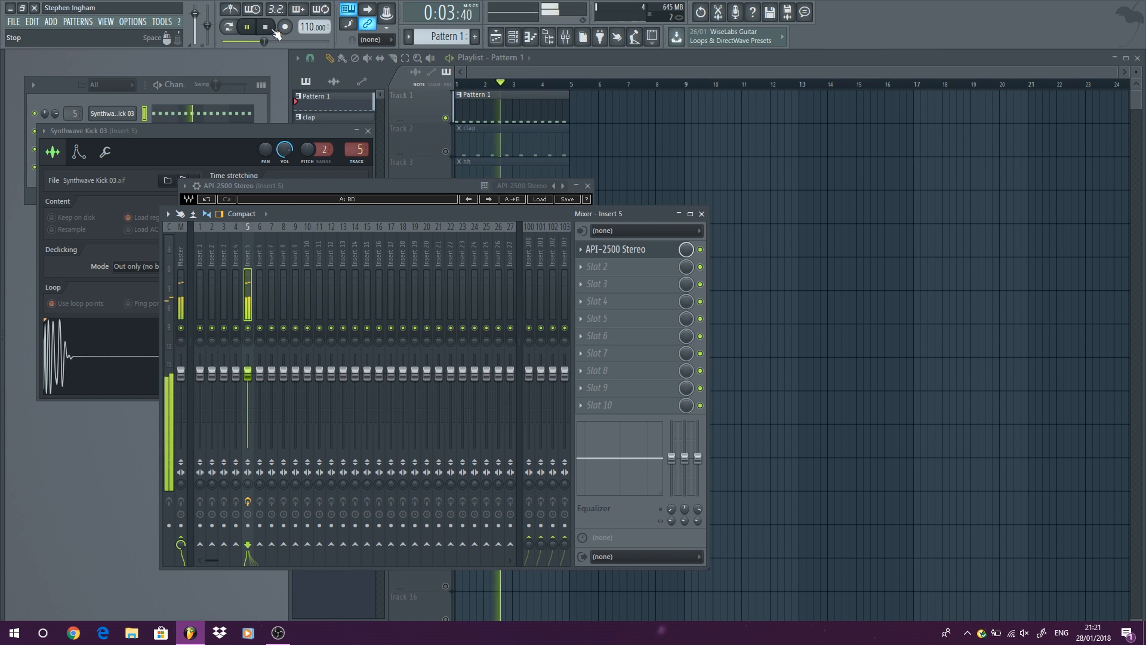
{"action": "key", "text": "space"}
Bring the API-2500 to the front and play the kick to examine its gain reduction meters.
{"action": "left_click", "coordinate": [382, 184]}
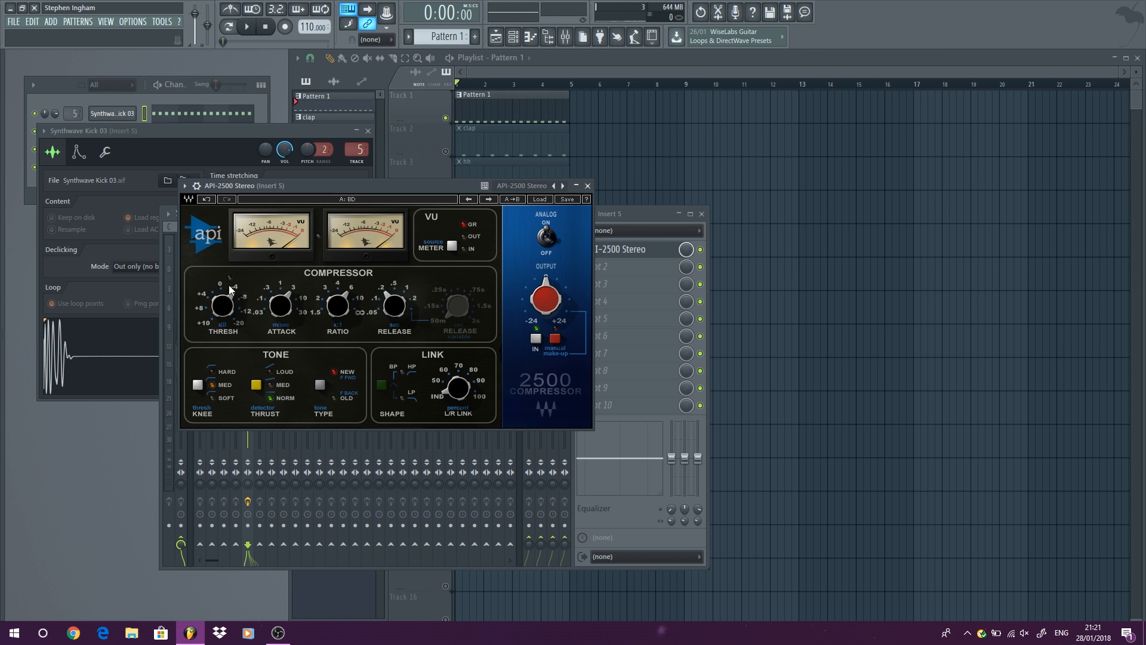
{"action": "left_click", "coordinate": [247, 26]}
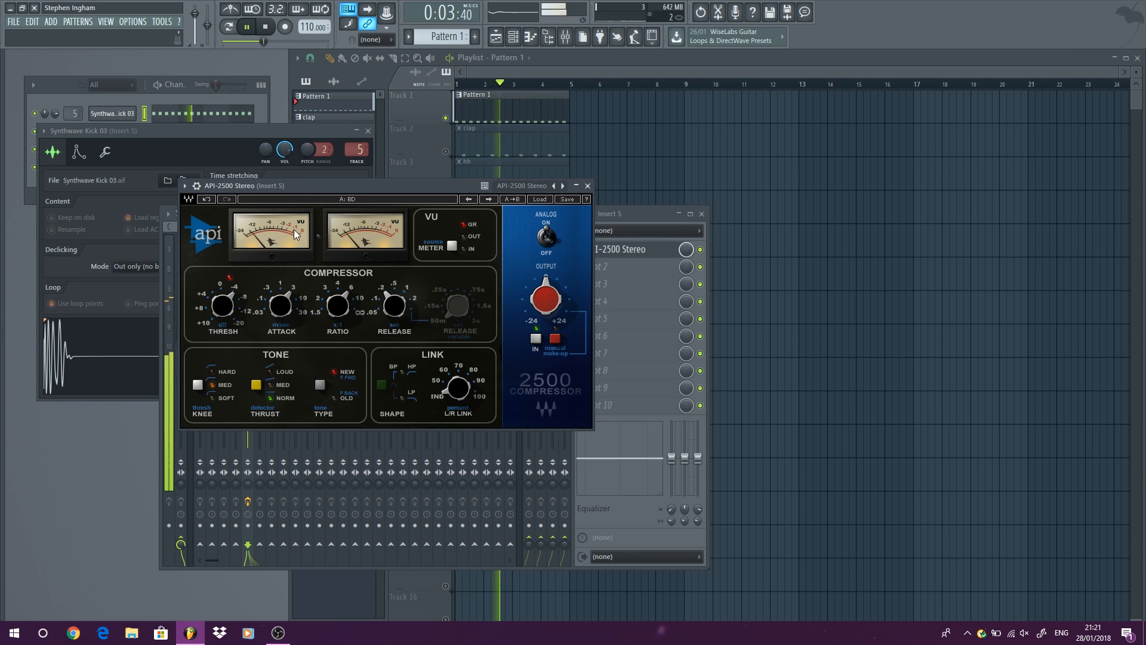
{"action": "left_click", "coordinate": [265, 27]}
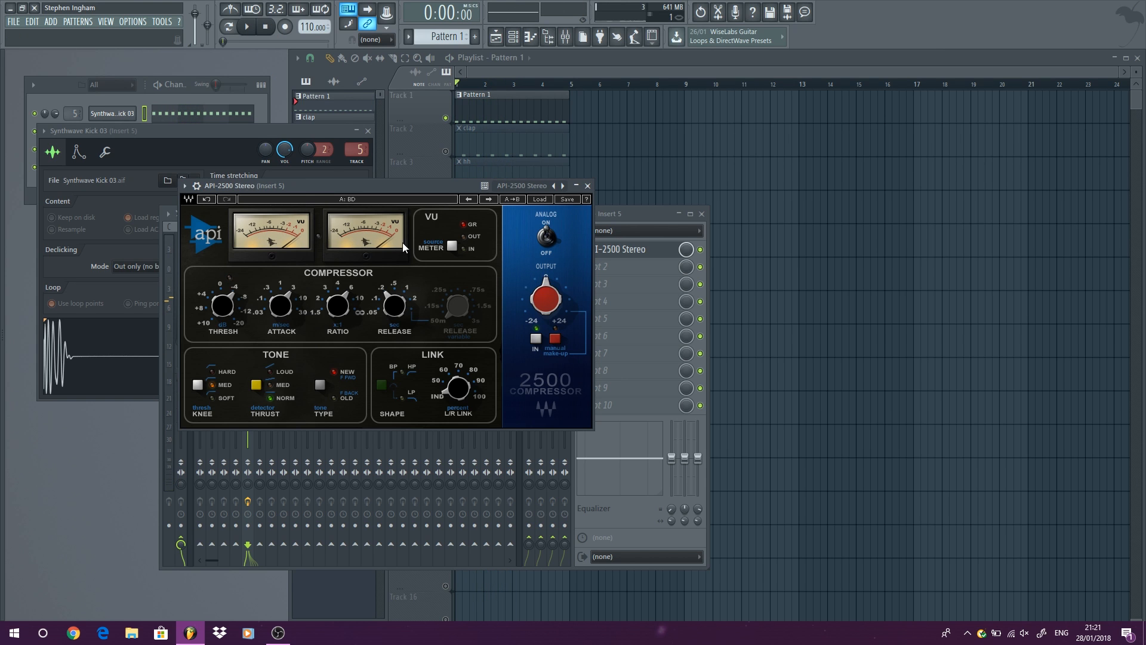
Try the compressor's threshold at 10 dB and its ratio at 3:1.
{"action": "left_click_drag", "start_coordinate": [224, 302], "coordinate": [225, 340]}
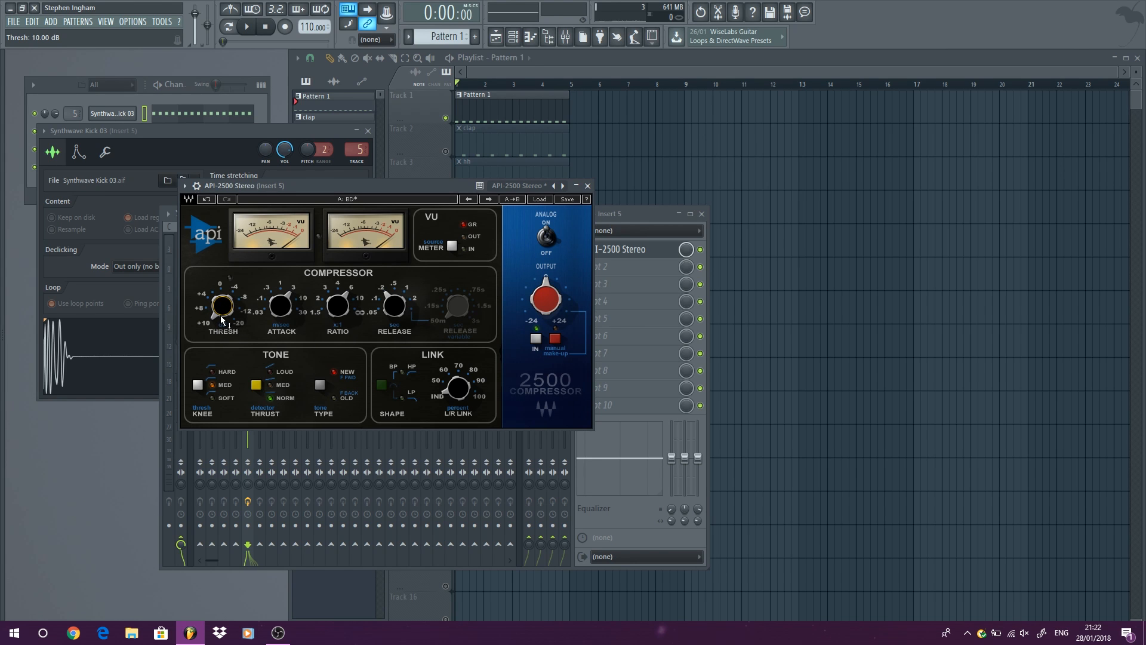
{"action": "mouse_move", "coordinate": [213, 308]}
{"action": "left_click", "coordinate": [333, 305]}
{"action": "scroll", "coordinate": [327, 318], "scroll_direction": "down", "scroll_amount": 2}
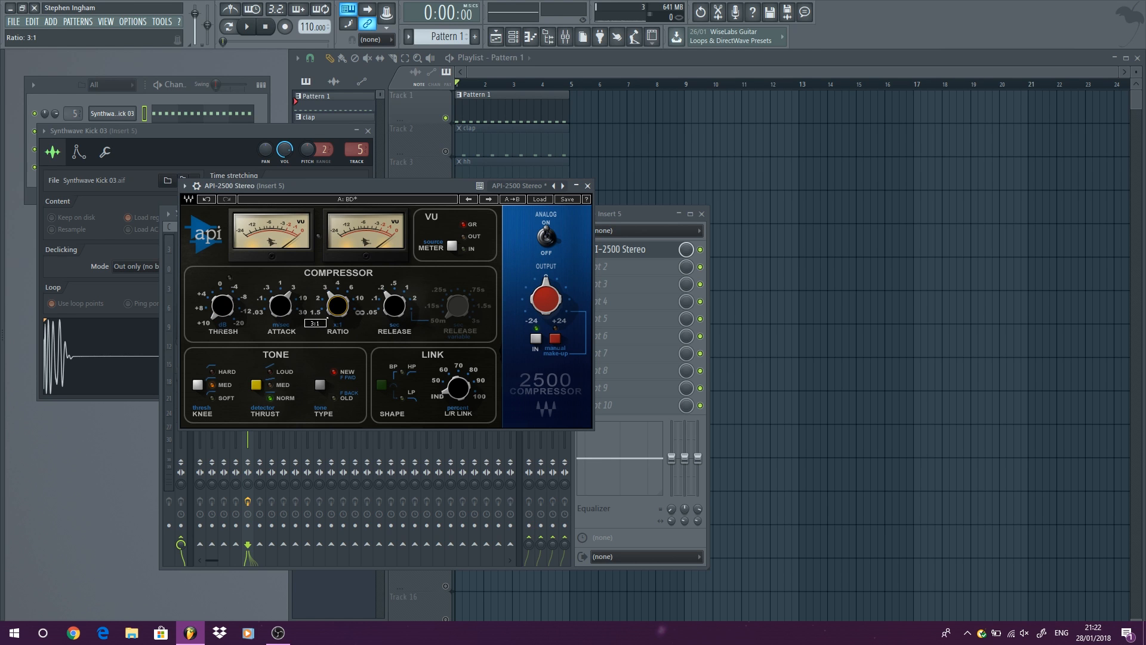
{"action": "scroll", "coordinate": [327, 318], "scroll_direction": "up", "scroll_amount": 2}
{"action": "scroll", "coordinate": [327, 318], "scroll_direction": "down", "scroll_amount": 1}
Set the compressor's knee to Hard and readjust the threshold while the kick plays.
{"action": "left_click", "coordinate": [198, 385]}
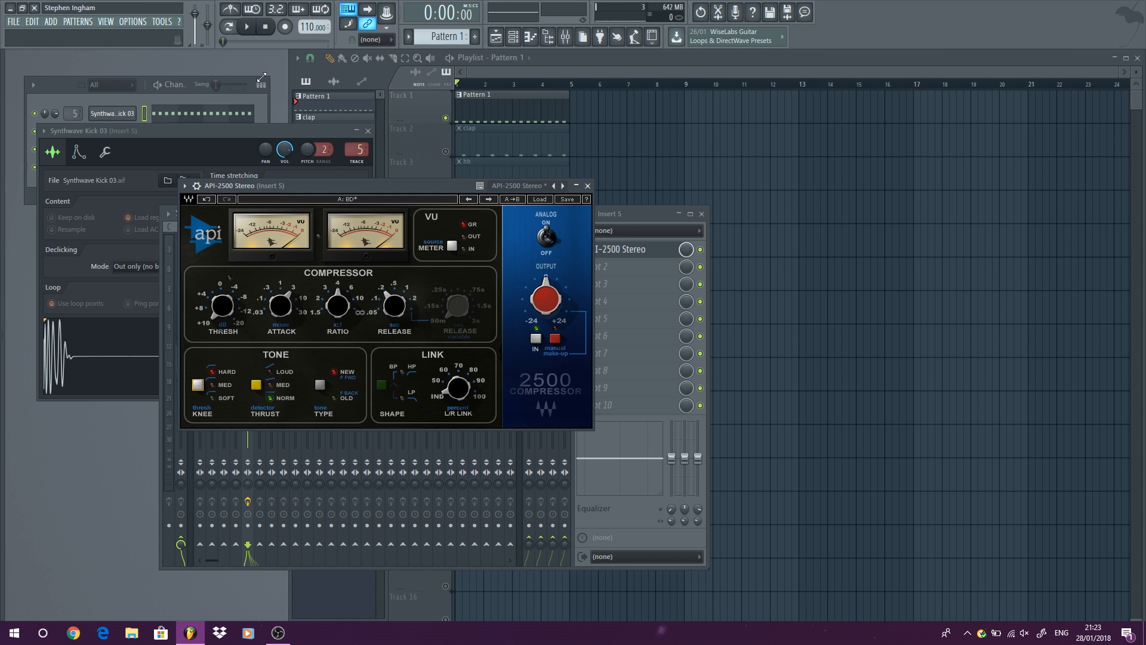
{"action": "left_click", "coordinate": [247, 26]}
{"action": "mouse_move", "coordinate": [222, 305]}
{"action": "left_mouse_down"}
{"action": "mouse_move", "coordinate": [222, 332]}
{"action": "mouse_move", "coordinate": [222, 319]}
{"action": "left_mouse_up"}
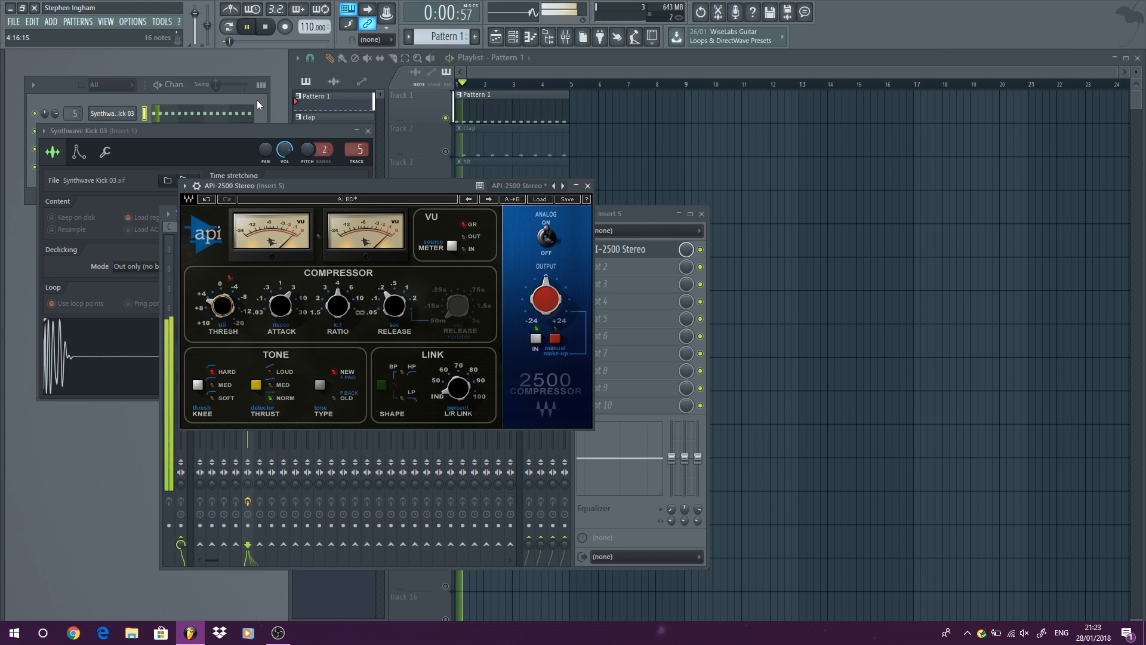
{"action": "left_click", "coordinate": [266, 29]}
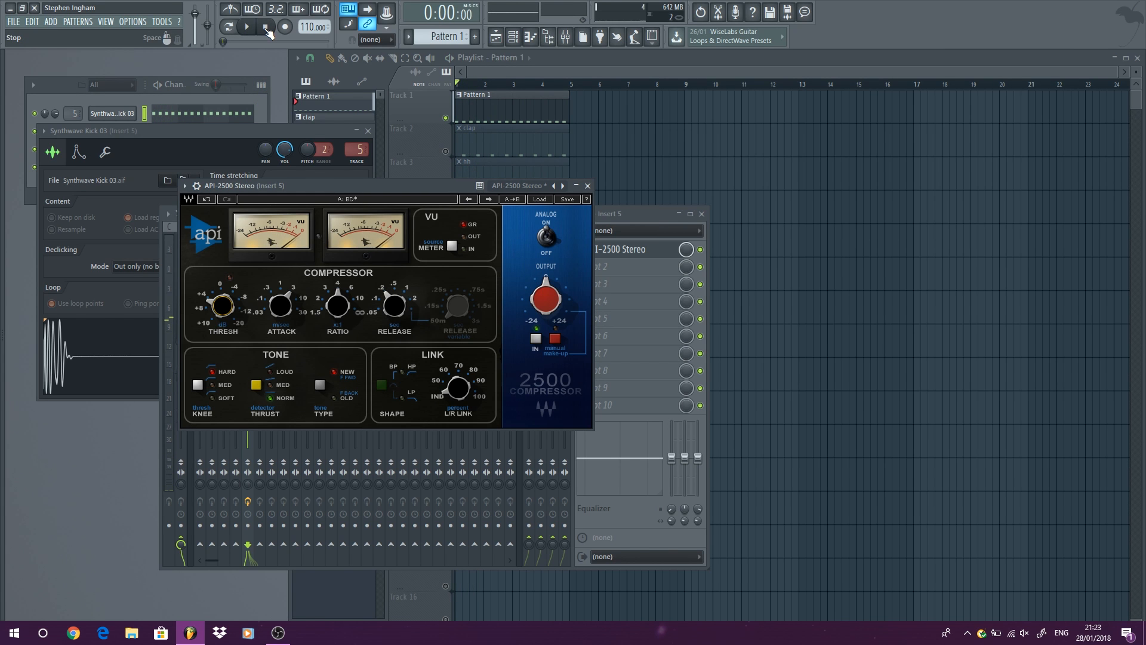
Play the kick repeatedly while switching the API-2500 slot off and on to compare the adjusted compression.
{"action": "left_click", "coordinate": [246, 27]}
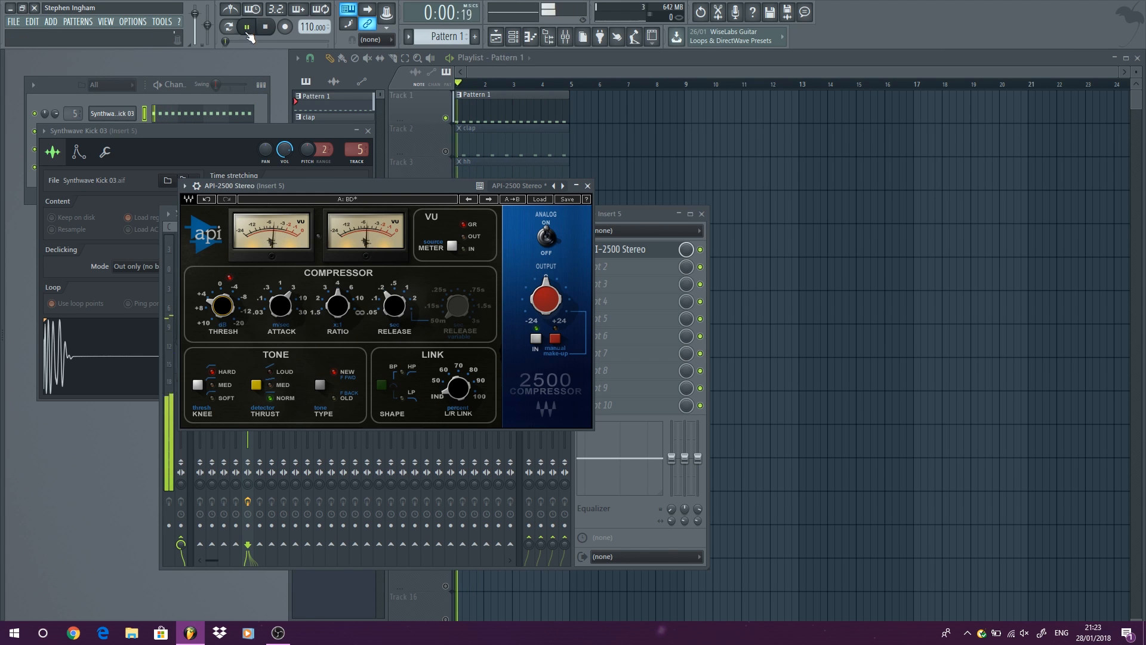
{"action": "left_click", "coordinate": [703, 253]}
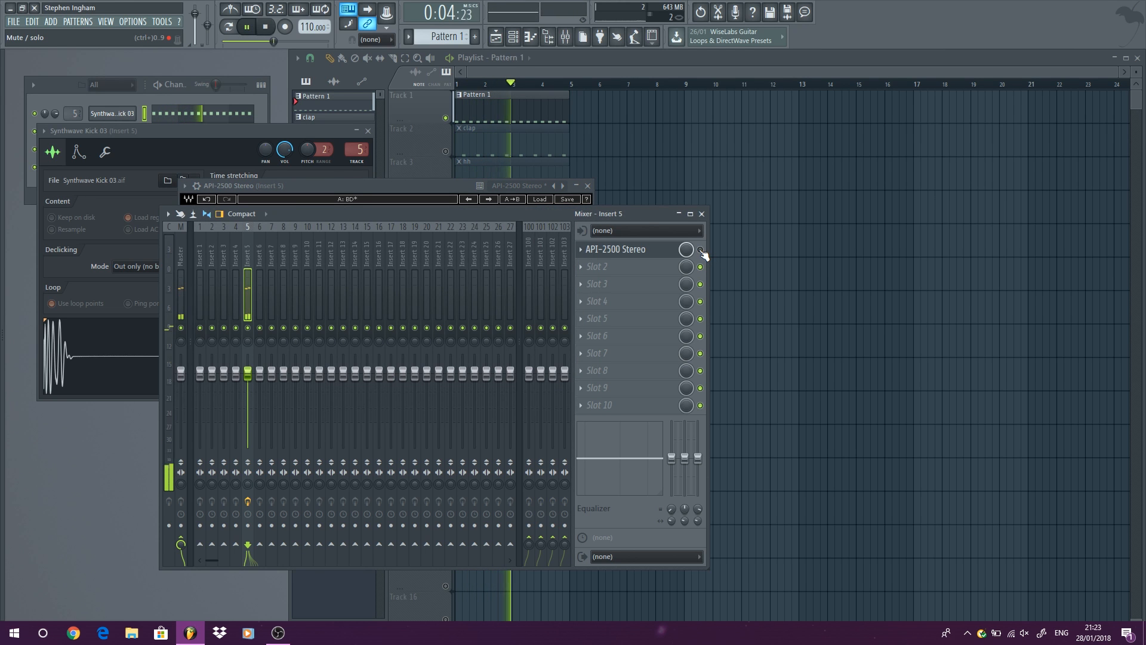
{"action": "left_click", "coordinate": [702, 251]}
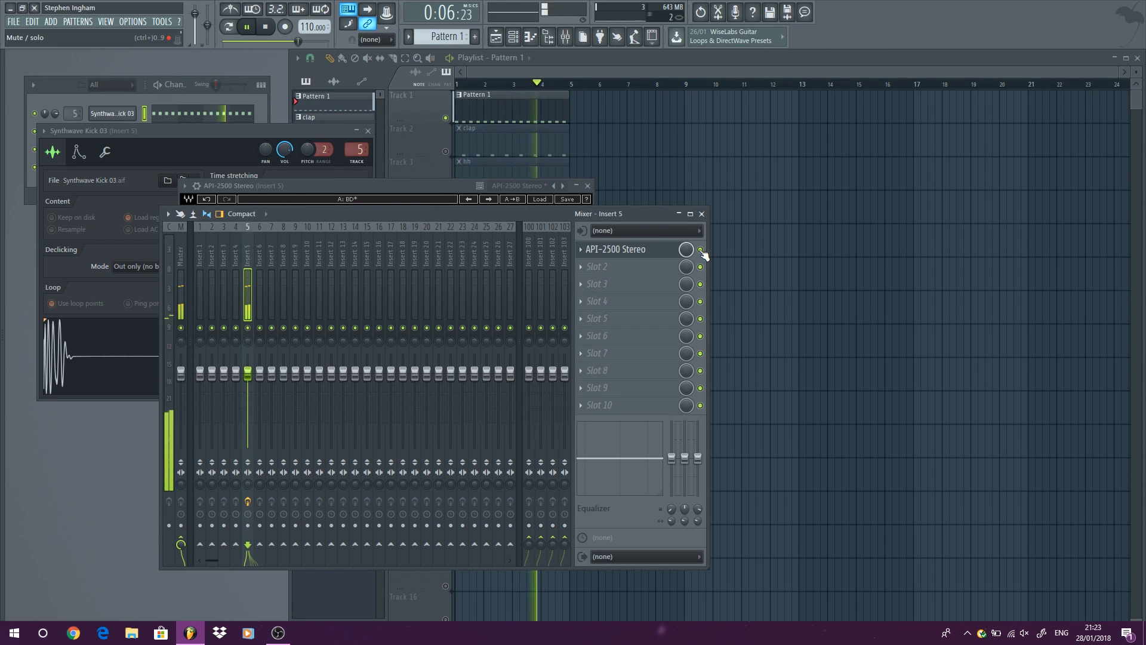
{"action": "left_click", "coordinate": [267, 27]}
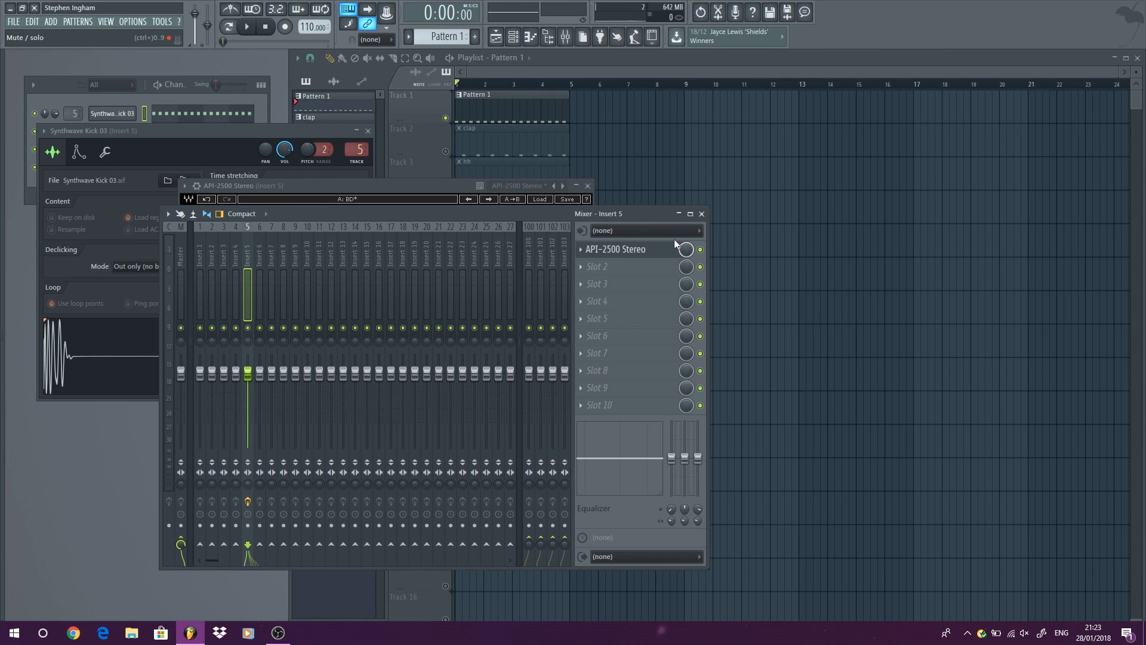
{"action": "left_click", "coordinate": [255, 35]}
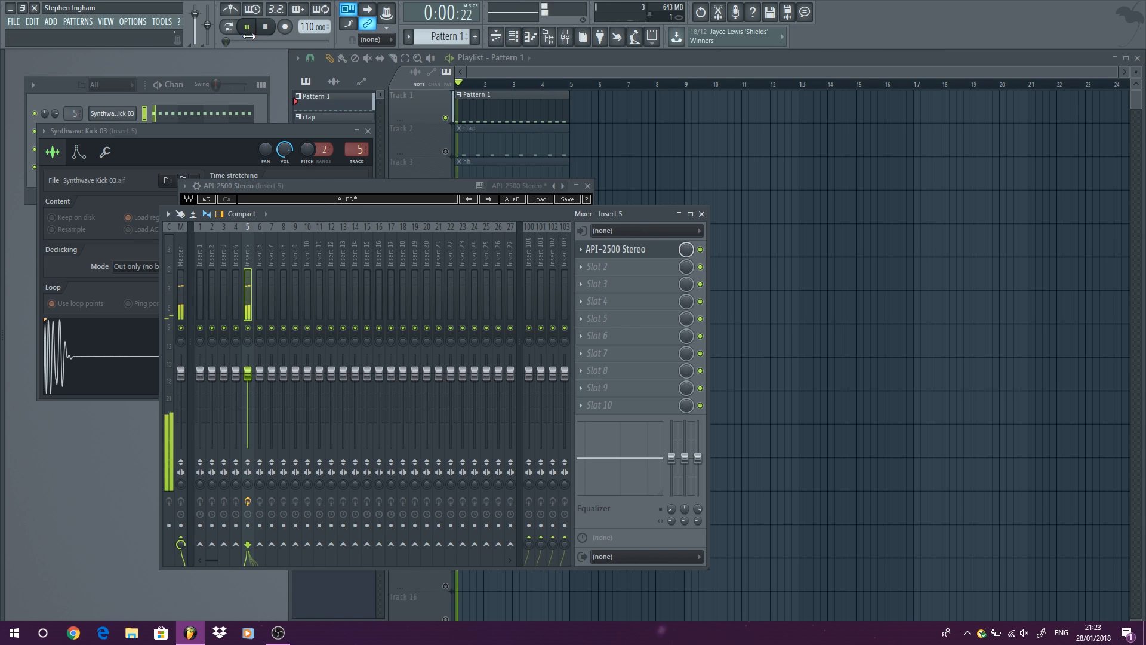
{"action": "left_click", "coordinate": [701, 250]}
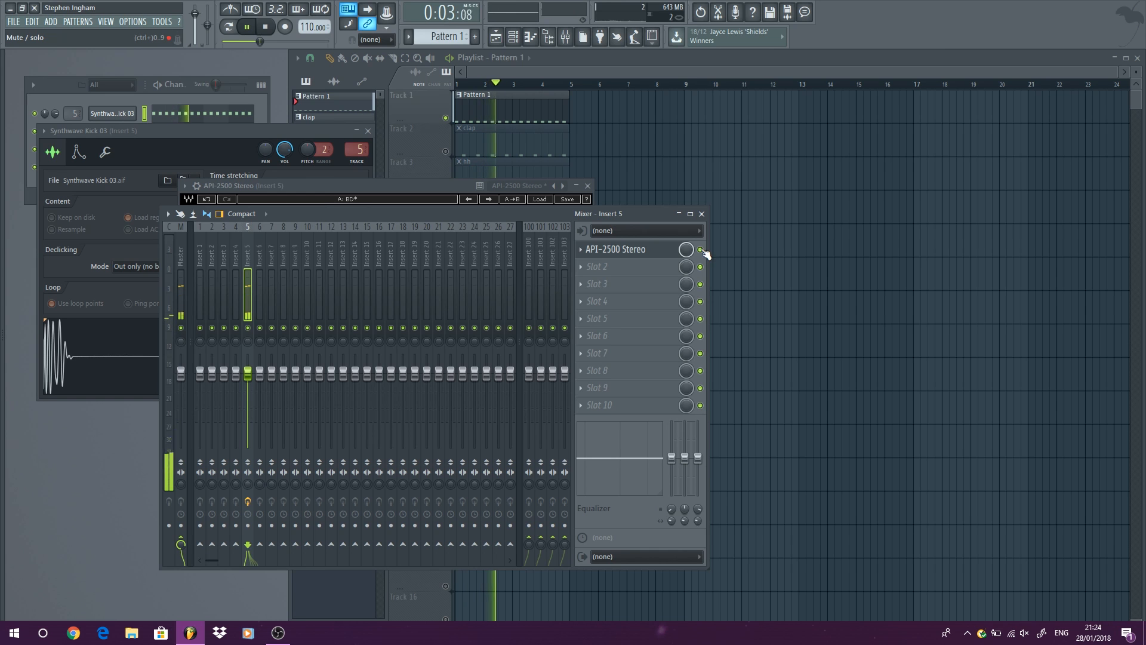
{"action": "key", "text": "space"}
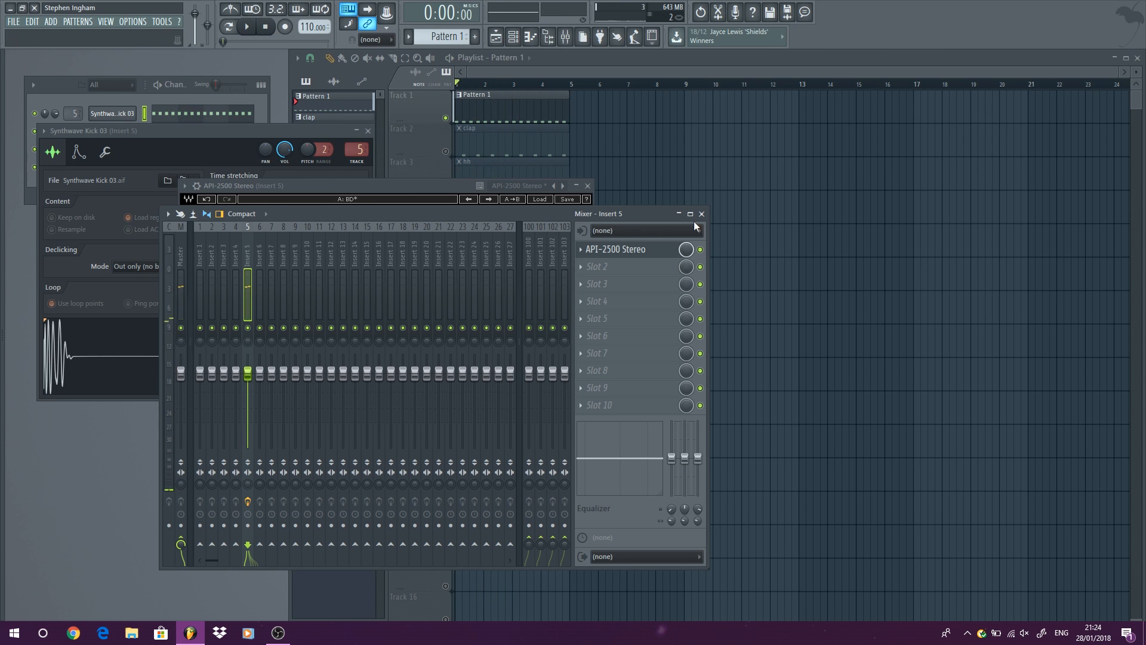
Close the mixer, the API-2500 compressor and the kick channel settings.
{"action": "left_click", "coordinate": [702, 214]}
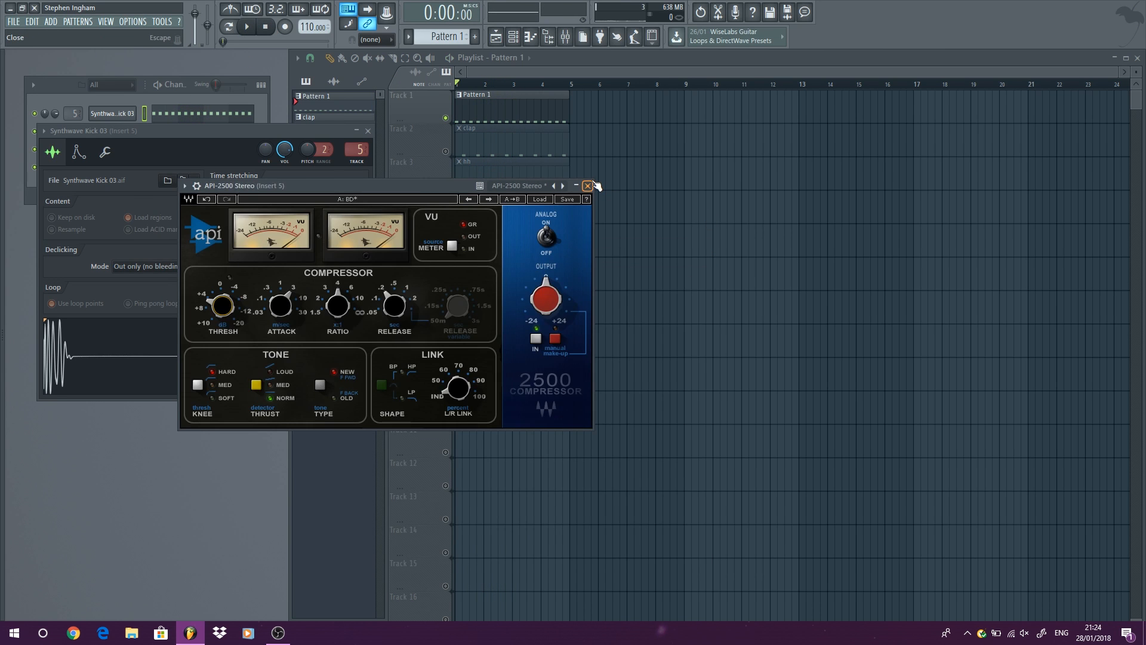
{"action": "left_click", "coordinate": [588, 186]}
{"action": "left_click", "coordinate": [371, 131]}
Reopen the mixer and examine the API-2500 settings on insert 5, closing the plugin when done.
{"action": "left_click", "coordinate": [106, 21]}
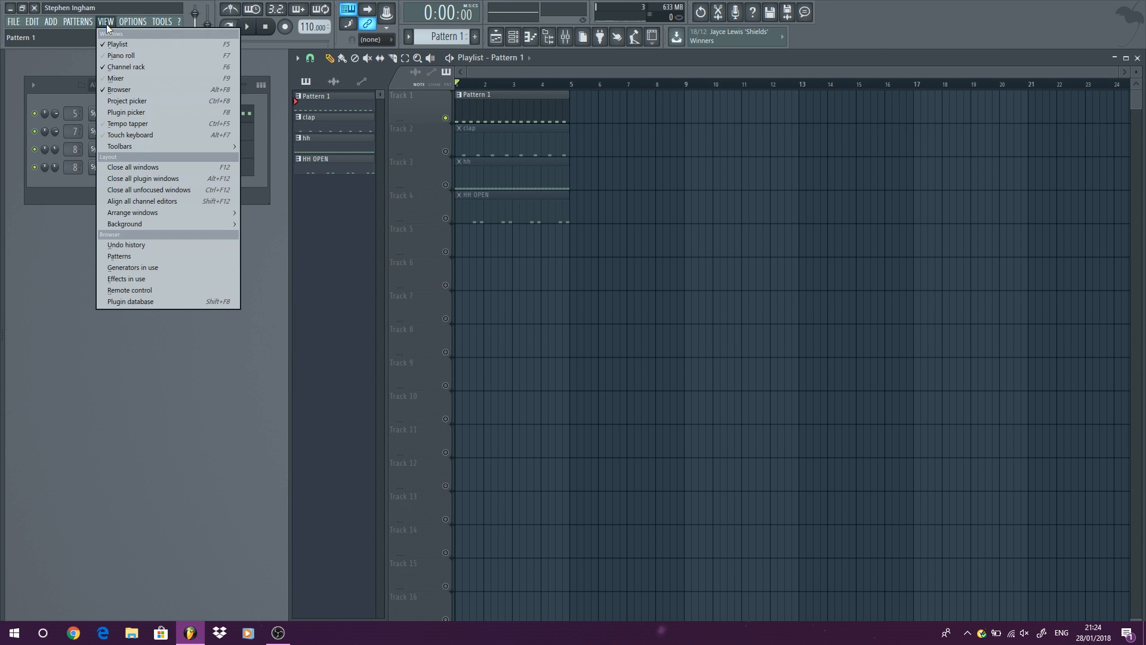
{"action": "left_click", "coordinate": [128, 80]}
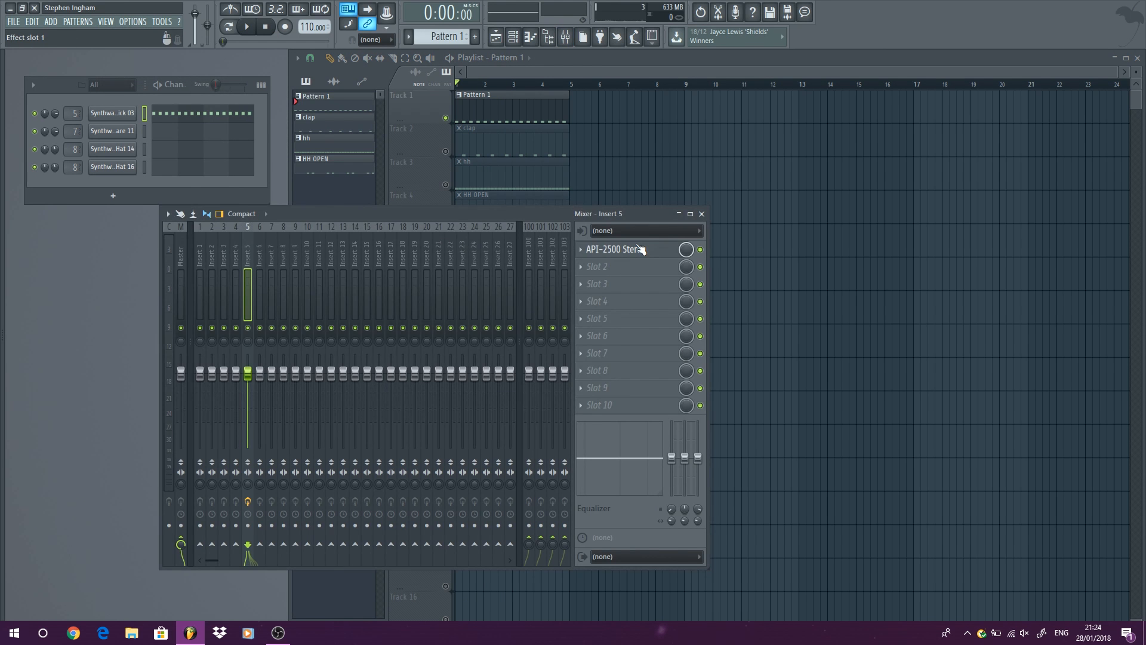
{"action": "left_click", "coordinate": [640, 249]}
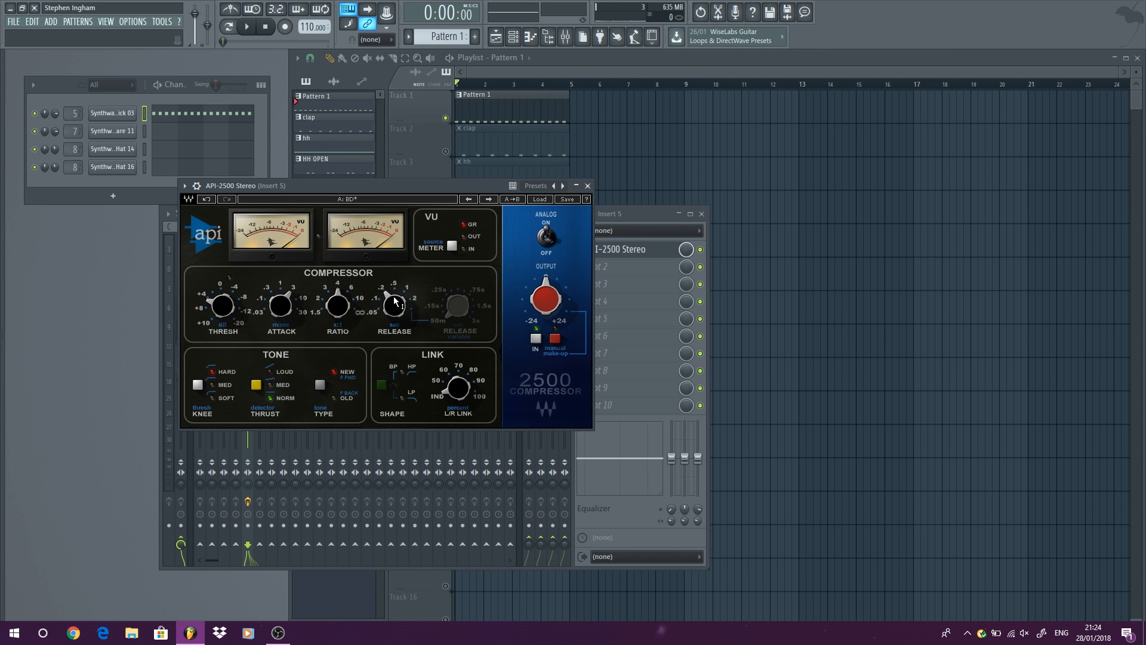
{"action": "left_click", "coordinate": [588, 186]}
Load Fruity Compressor into slot 2 of insert 5, bypass the API-2500 slot, and move the new plugin window clear of the channel list.
{"action": "left_click", "coordinate": [620, 269]}
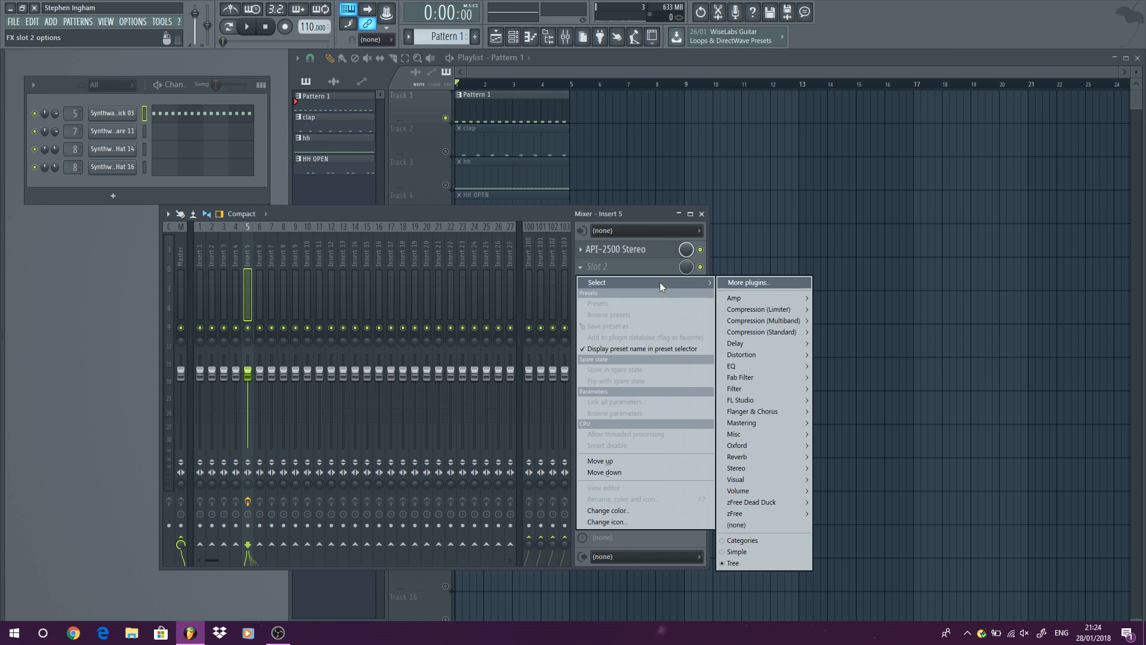
{"action": "mouse_move", "coordinate": [790, 333]}
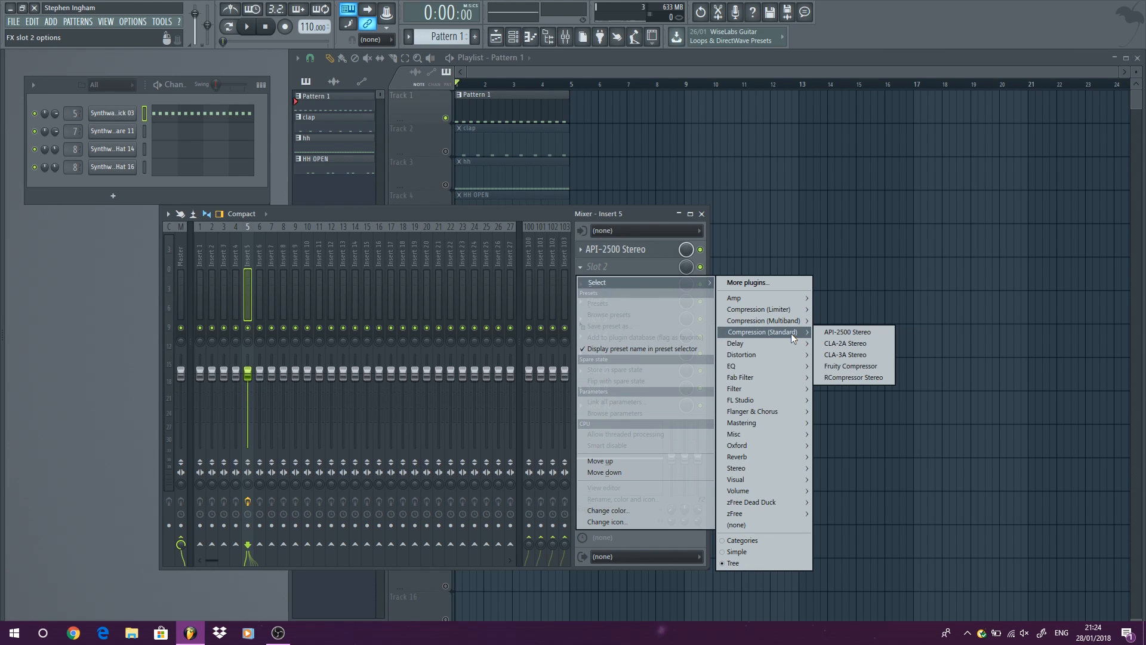
{"action": "left_click", "coordinate": [862, 367]}
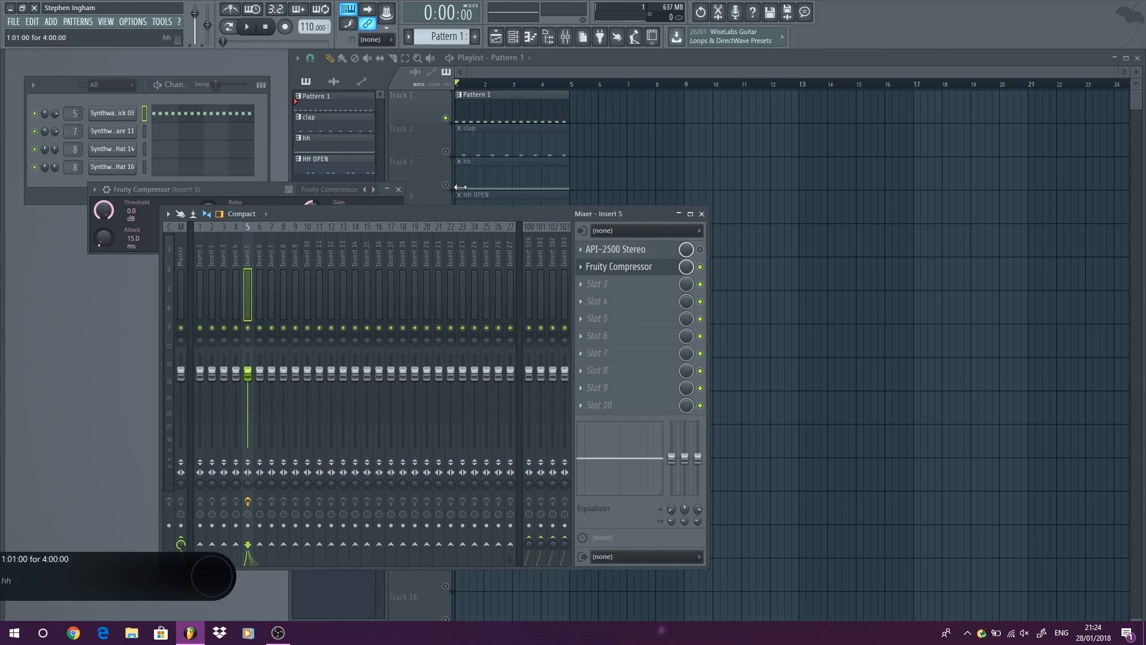
{"action": "left_click_drag", "start_coordinate": [224, 189], "coordinate": [328, 198]}
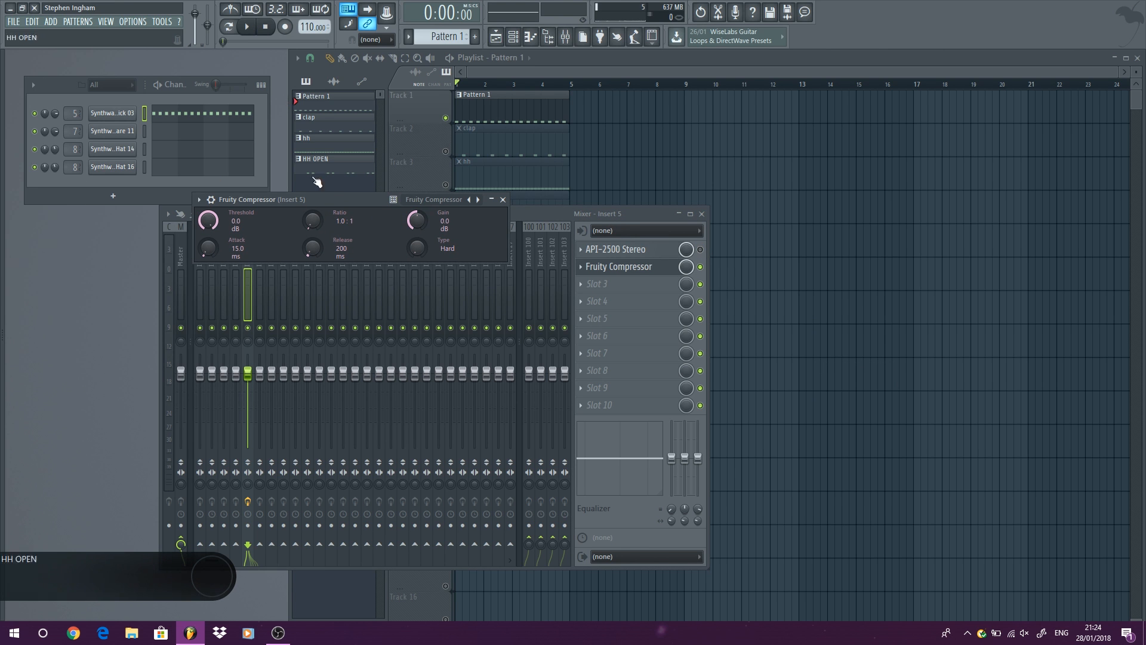
Set Fruity Compressor's ratio to 4.0:1, attack to 26.3 ms and release to 618 ms, consulting the API-2500 settings for reference.
{"action": "left_click_drag", "start_coordinate": [313, 222], "coordinate": [313, 222]}
{"action": "left_click_drag", "start_coordinate": [208, 251], "coordinate": [207, 246]}
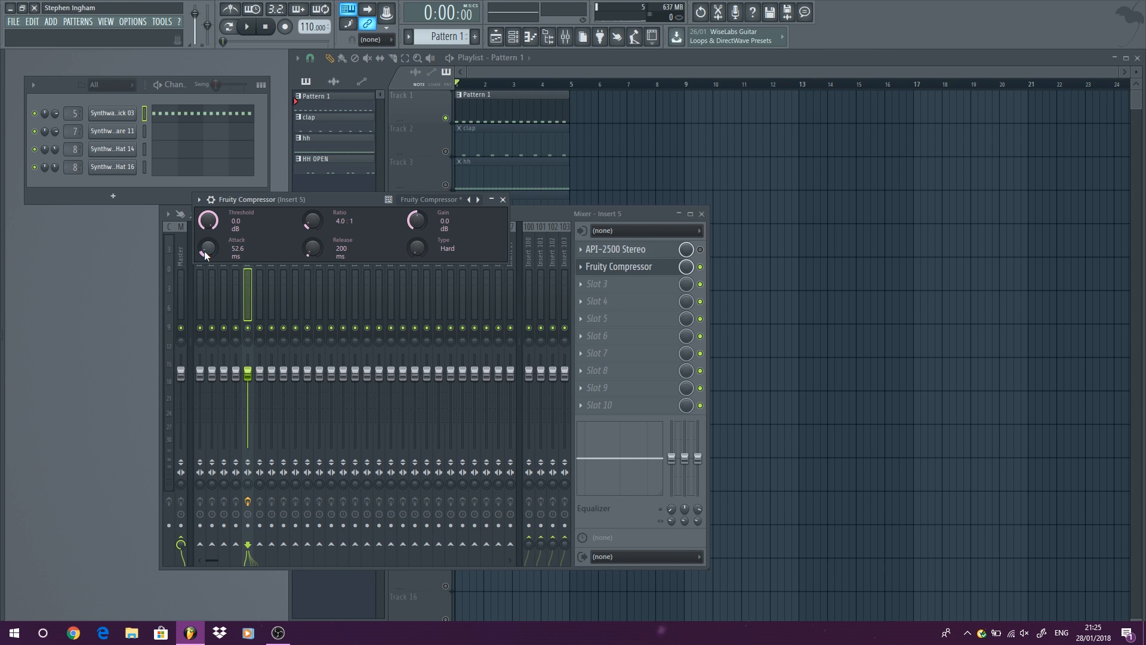
{"action": "left_click", "coordinate": [603, 254]}
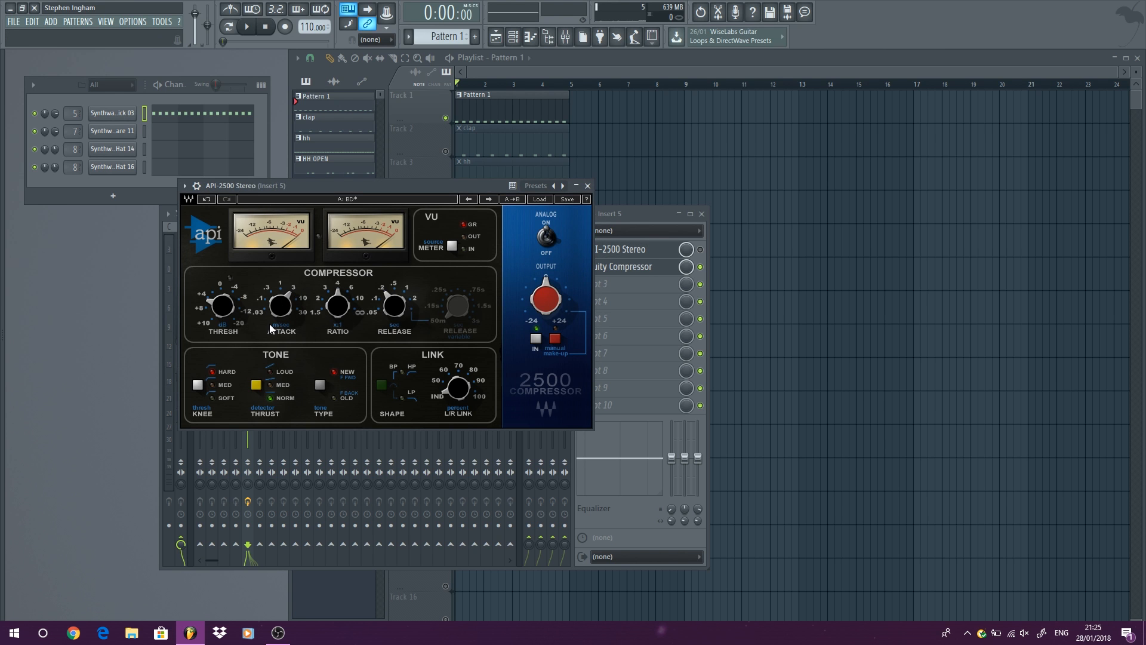
{"action": "left_click", "coordinate": [587, 186]}
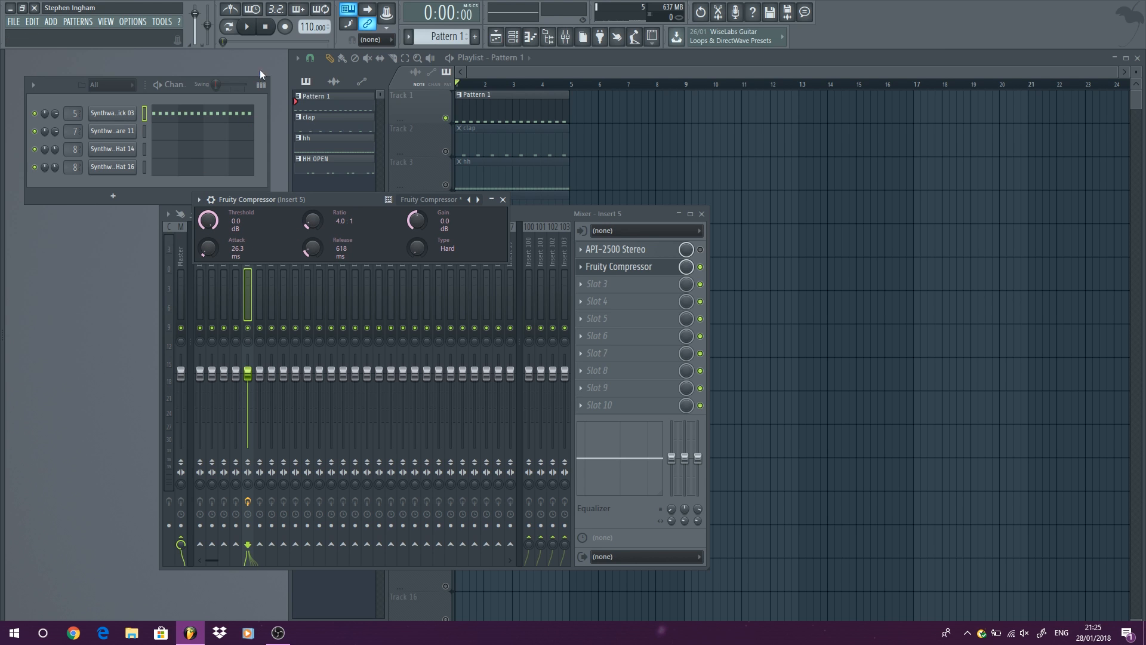
Set Fruity Compressor's threshold to -20.3 dB and gain to 4.7 dB while the kick plays.
{"action": "left_click", "coordinate": [248, 27]}
{"action": "left_click", "coordinate": [248, 28]}
{"action": "left_click_drag", "start_coordinate": [209, 225], "coordinate": [209, 266]}
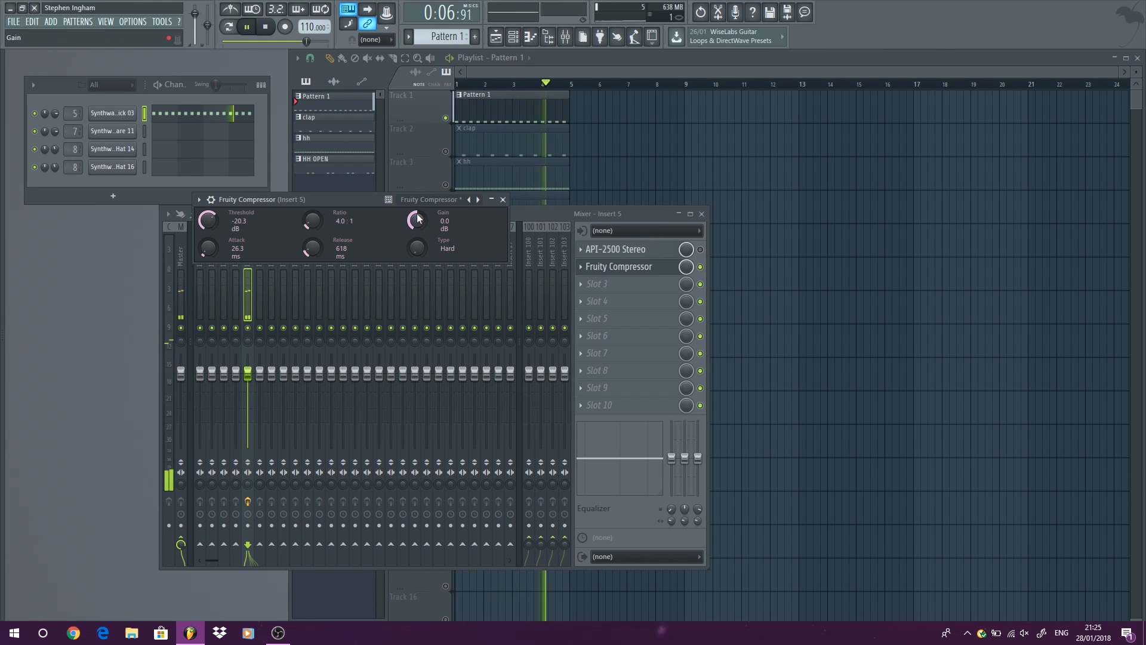
{"action": "left_click_drag", "start_coordinate": [415, 221], "coordinate": [415, 209]}
{"action": "left_click", "coordinate": [701, 250]}
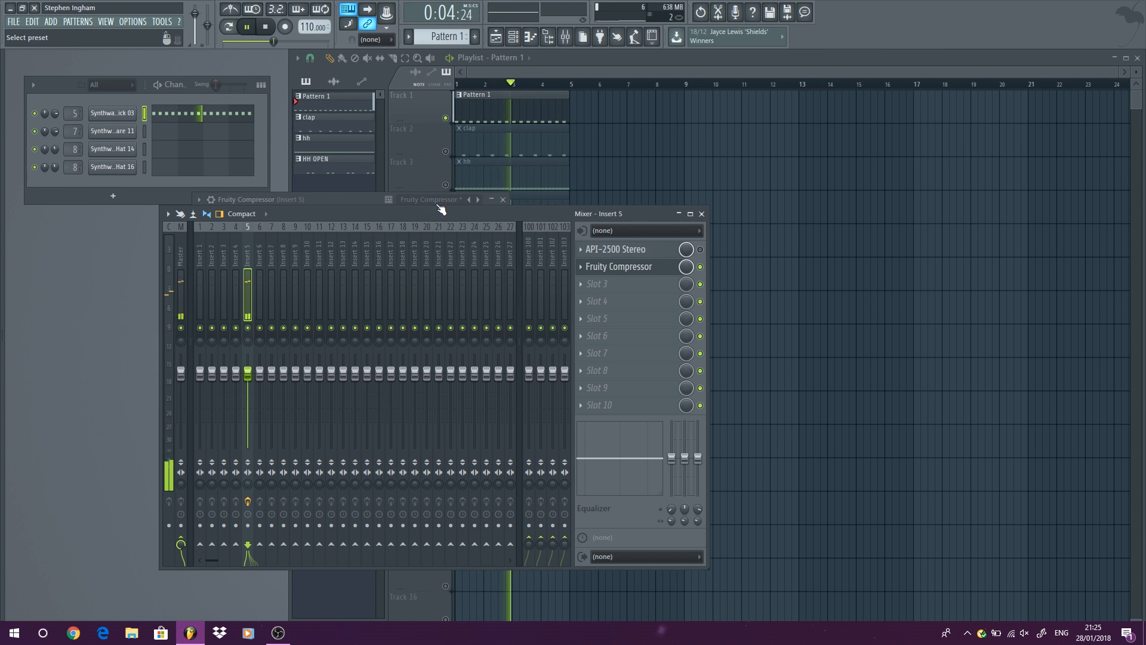
{"action": "left_click", "coordinate": [441, 199]}
{"action": "left_click_drag", "start_coordinate": [418, 227], "coordinate": [418, 231]}
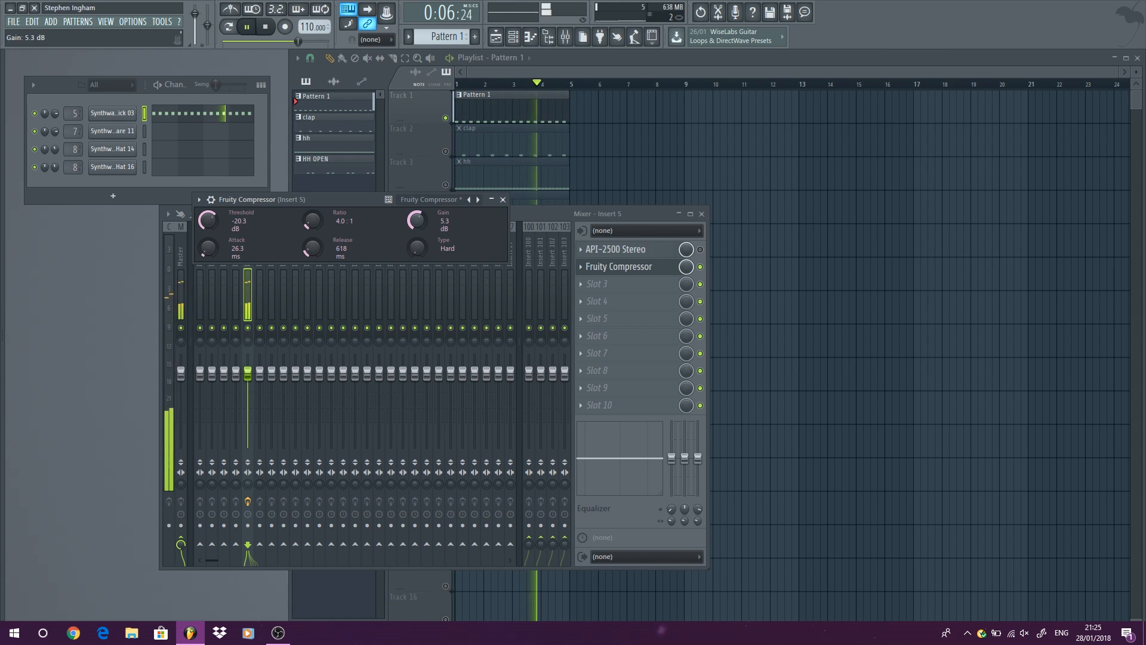
Switch the Fruity Compressor slot off and on to compare the kick, and stop playback.
{"action": "left_click", "coordinate": [700, 268]}
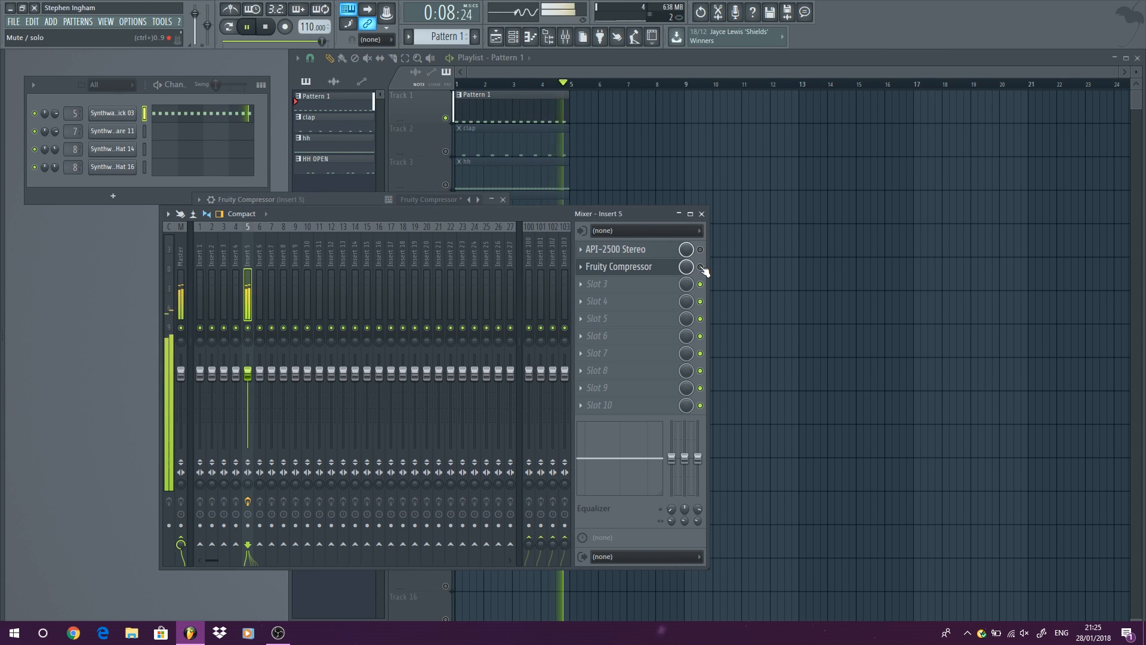
{"action": "left_click", "coordinate": [700, 267]}
{"action": "left_click", "coordinate": [266, 27]}
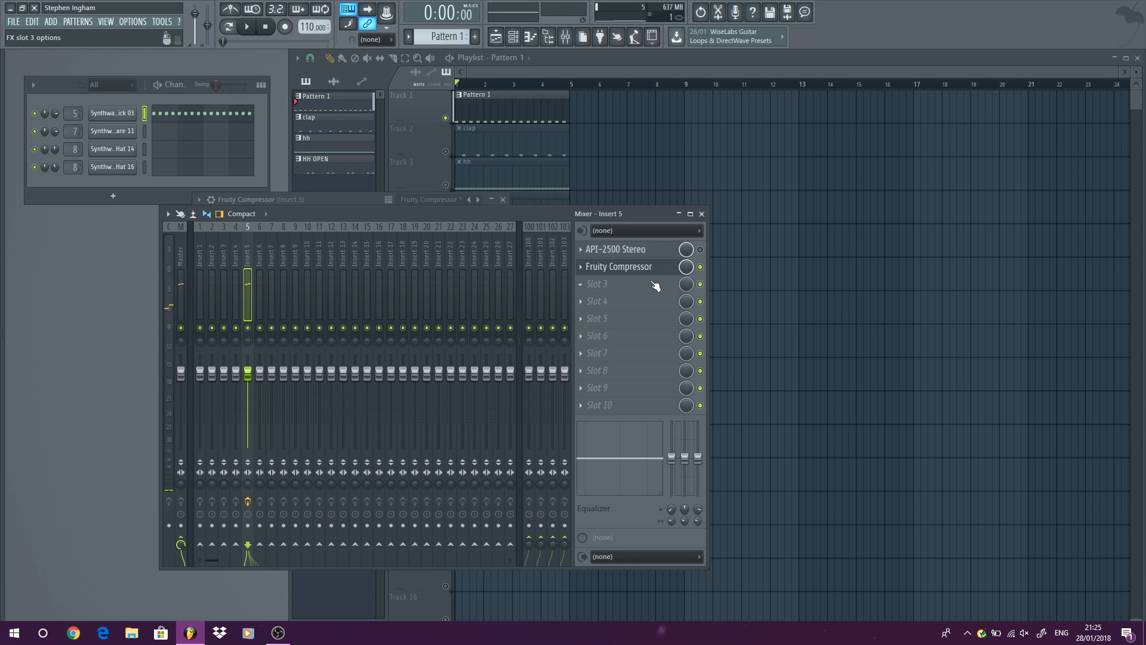
Bypass Fruity Compressor, re-enable the API-2500 on insert 5, and play the kick briefly.
{"action": "left_click", "coordinate": [623, 273]}
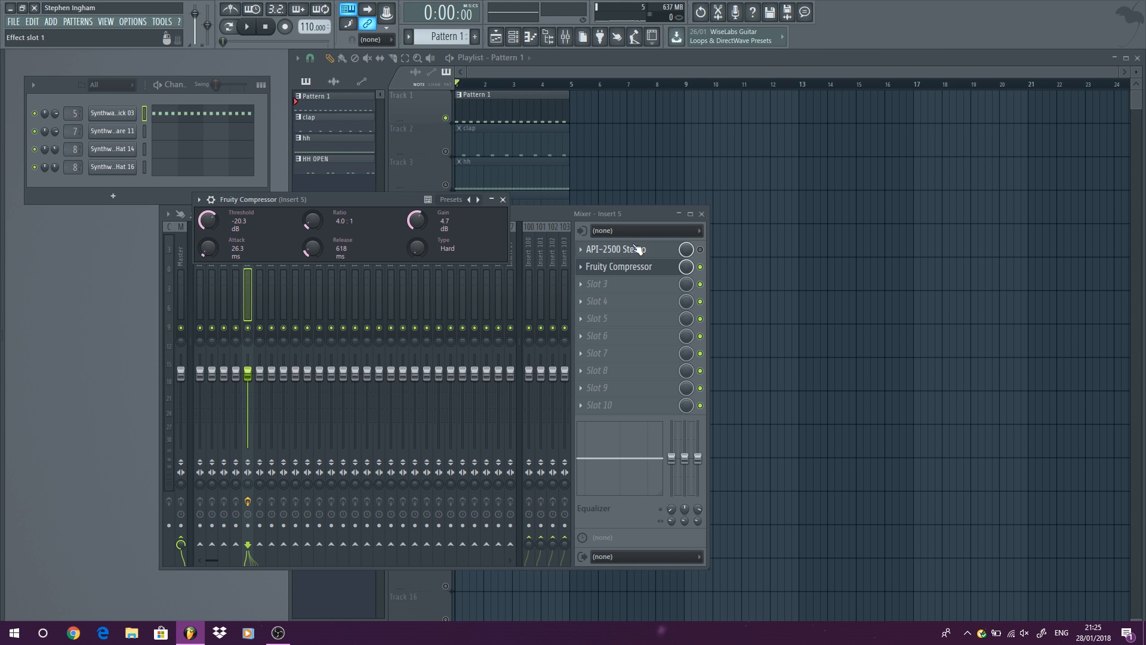
{"action": "left_click", "coordinate": [703, 268]}
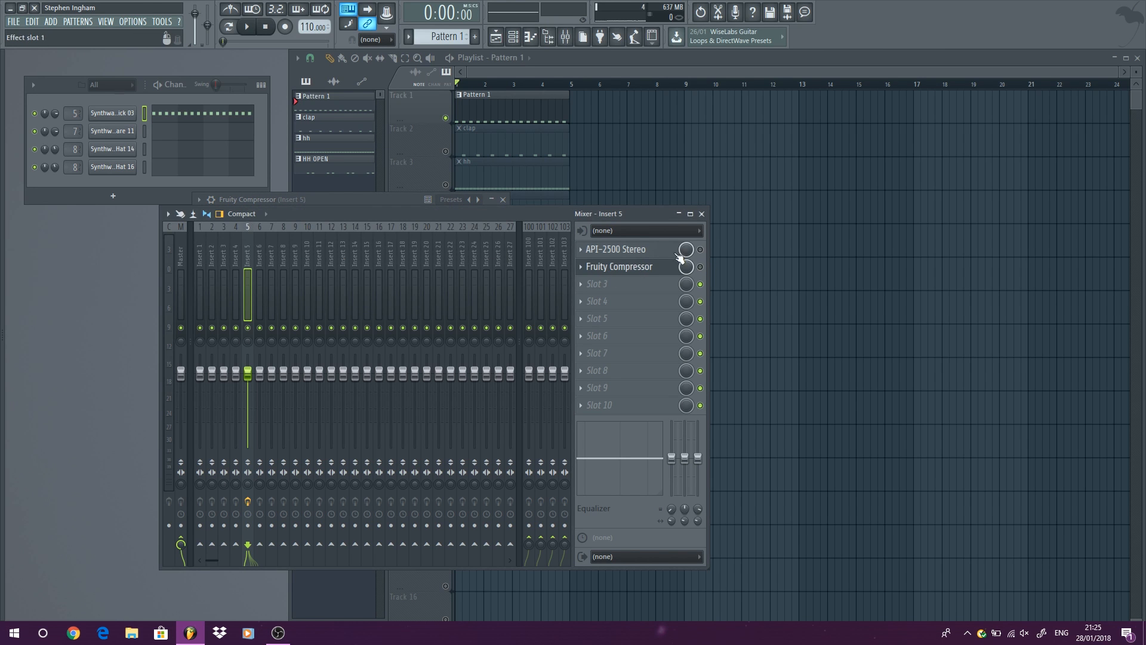
{"action": "left_click", "coordinate": [251, 28]}
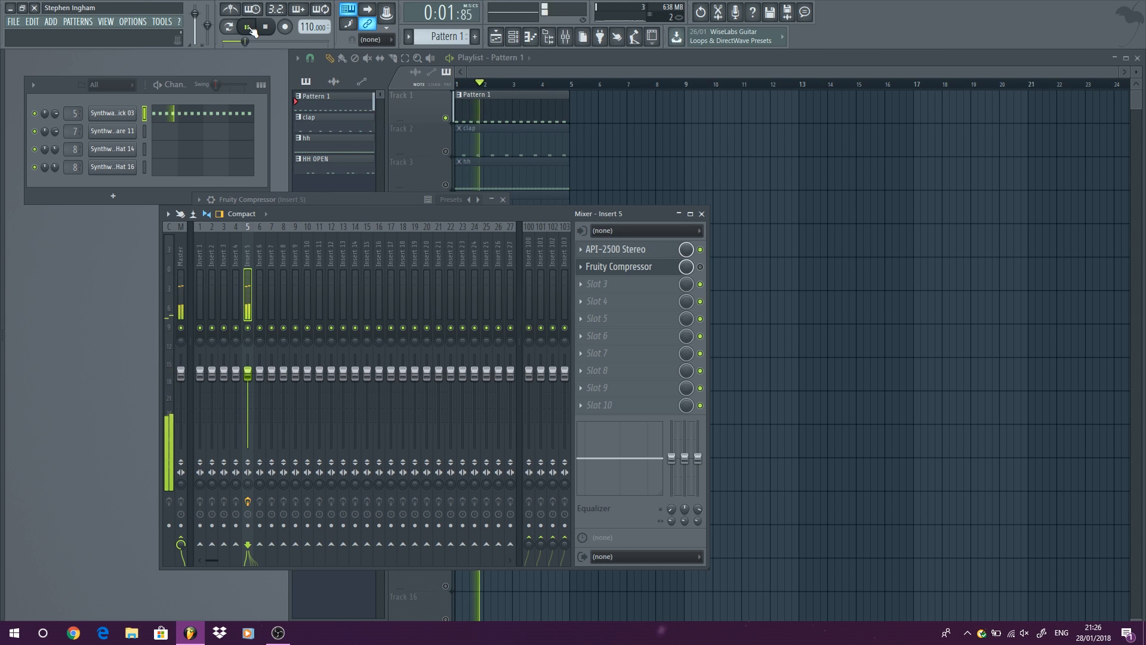
{"action": "key", "text": "space"}
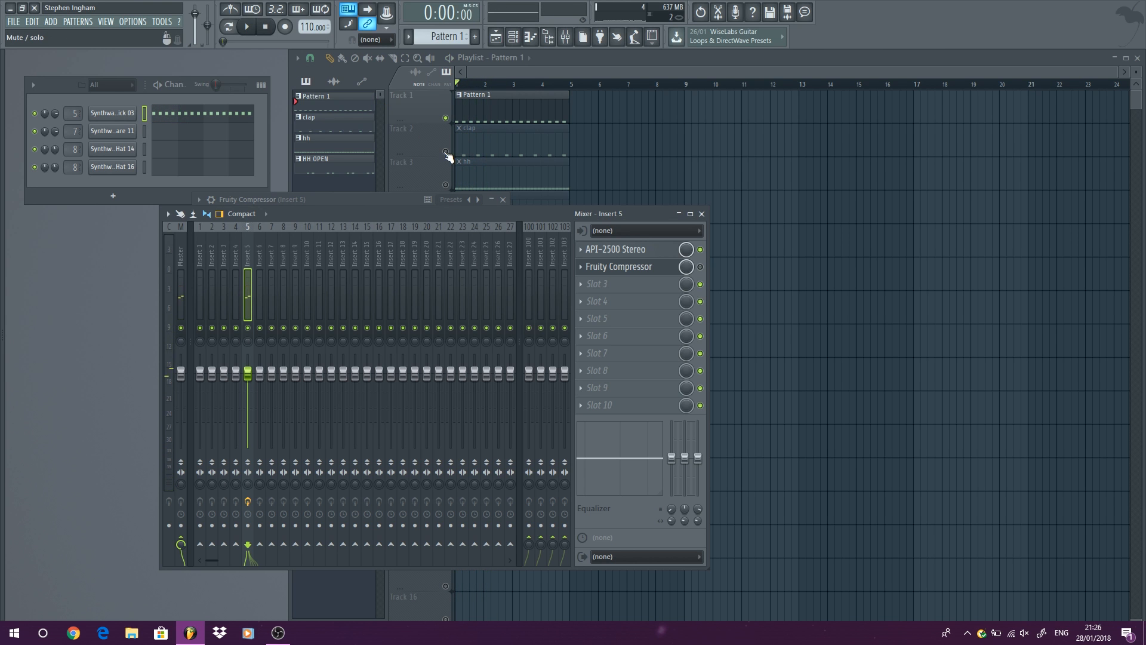
Unmute the clap track, play it with the kick, and show its mixer channel, insert 7, stopping playback when done.
{"action": "left_click", "coordinate": [445, 152]}
{"action": "left_click", "coordinate": [250, 28]}
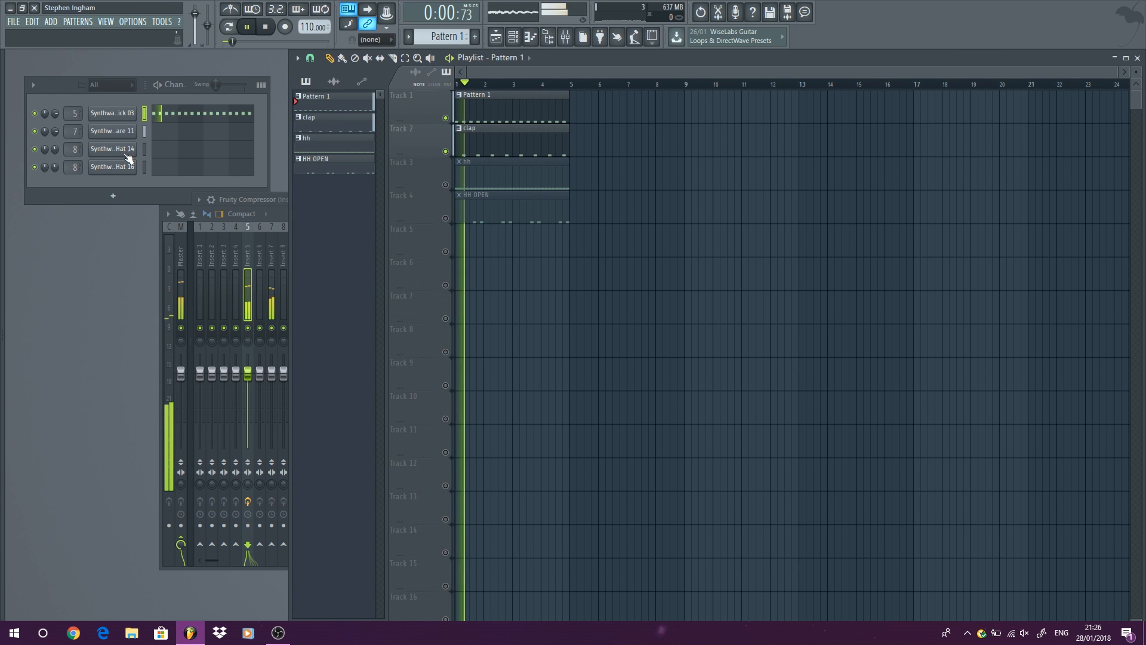
{"action": "double_click", "coordinate": [75, 131]}
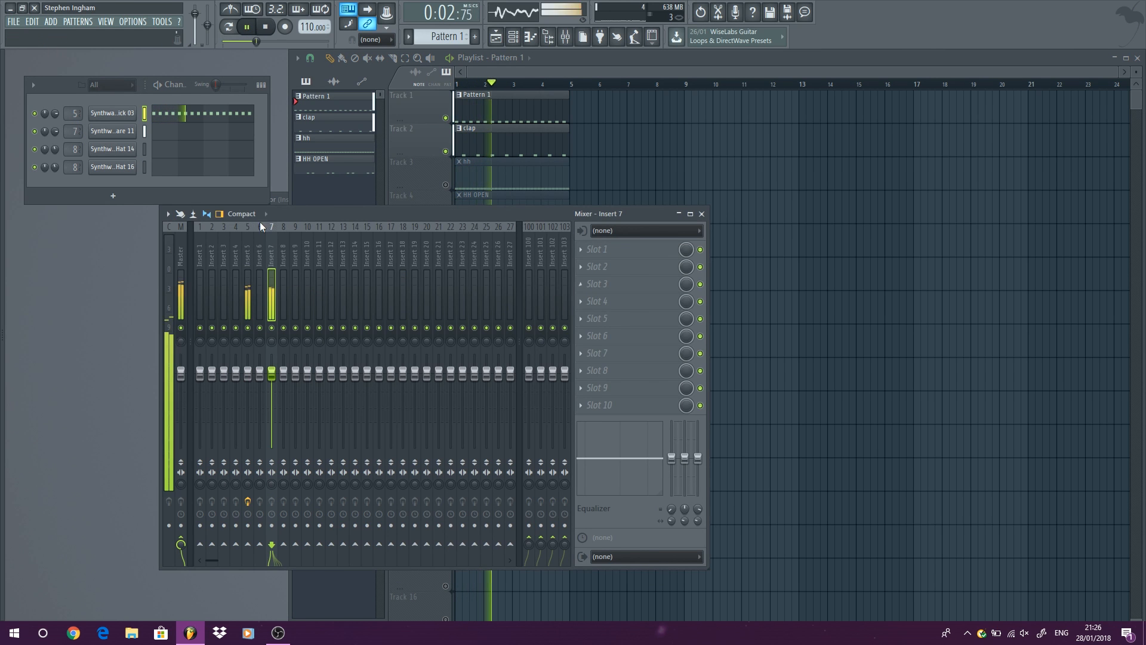
{"action": "left_click", "coordinate": [630, 271]}
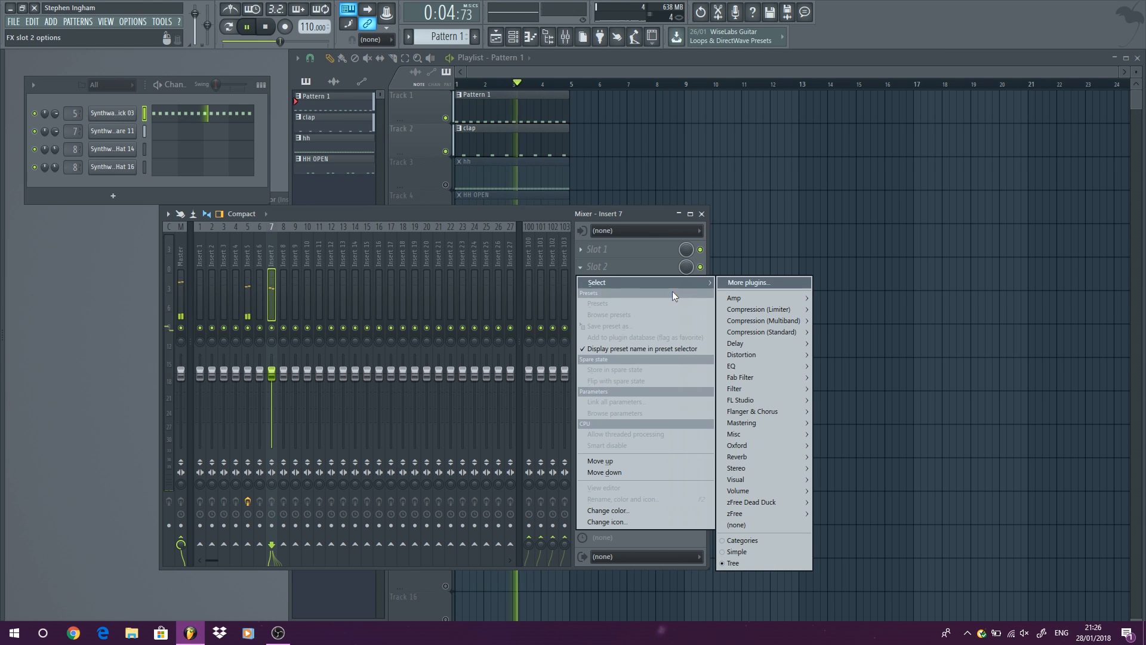
{"action": "left_click", "coordinate": [267, 27]}
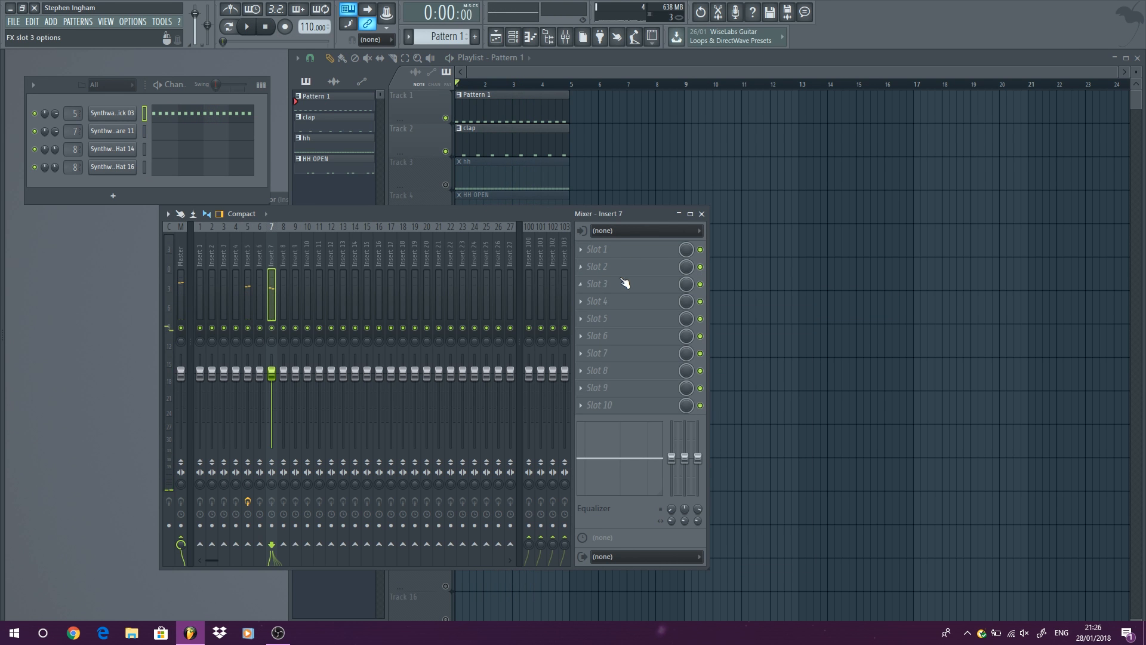
Load FabFilter Pro-C 2 into slot 1 of insert 7.
{"action": "left_click", "coordinate": [625, 249]}
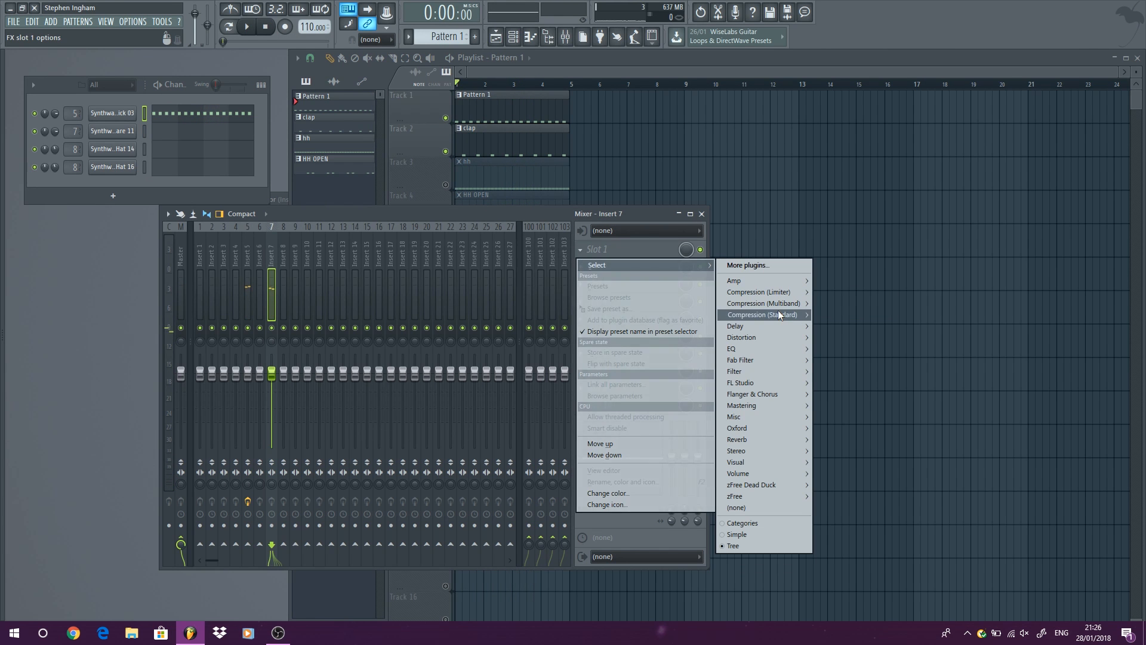
{"action": "mouse_move", "coordinate": [777, 314]}
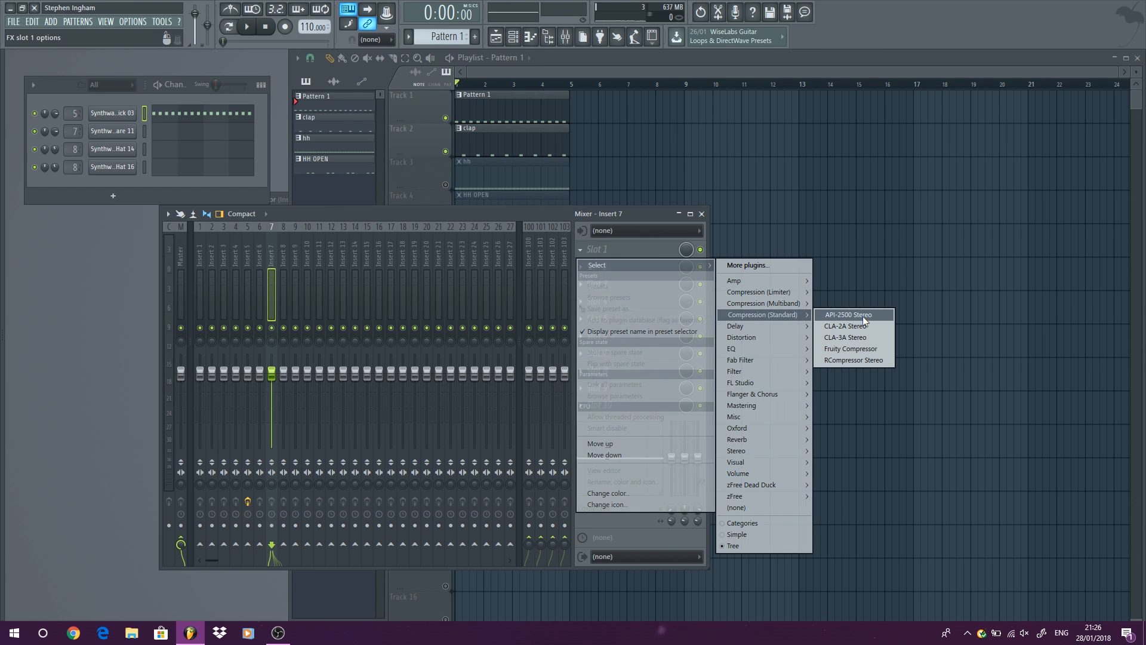
{"action": "mouse_move", "coordinate": [787, 357]}
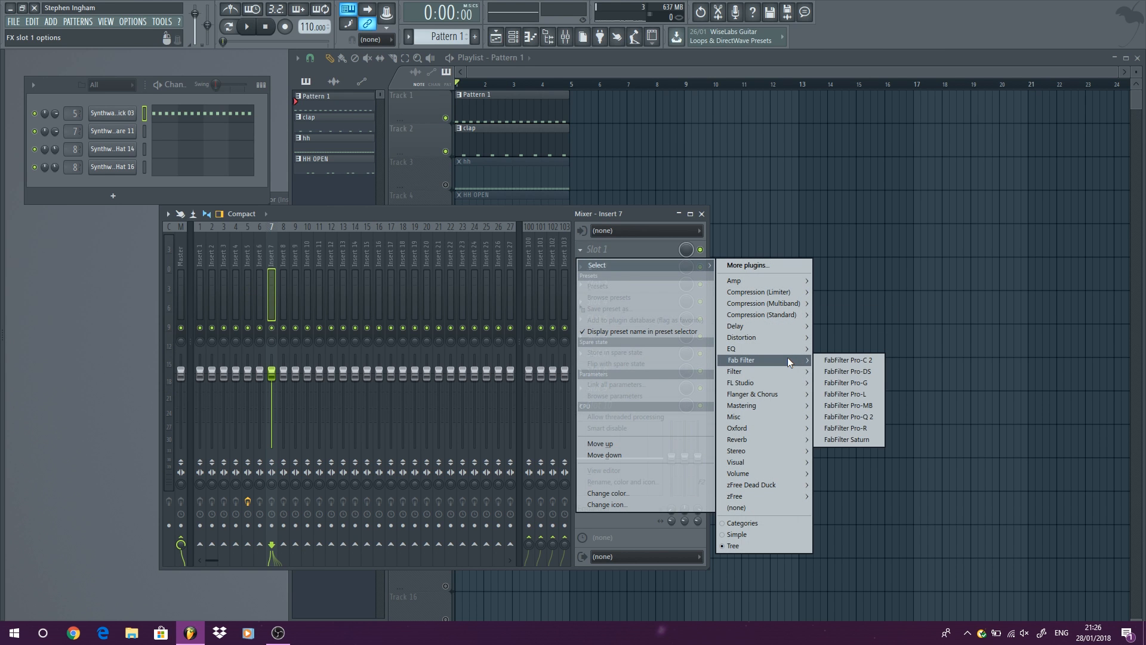
{"action": "left_click", "coordinate": [839, 360]}
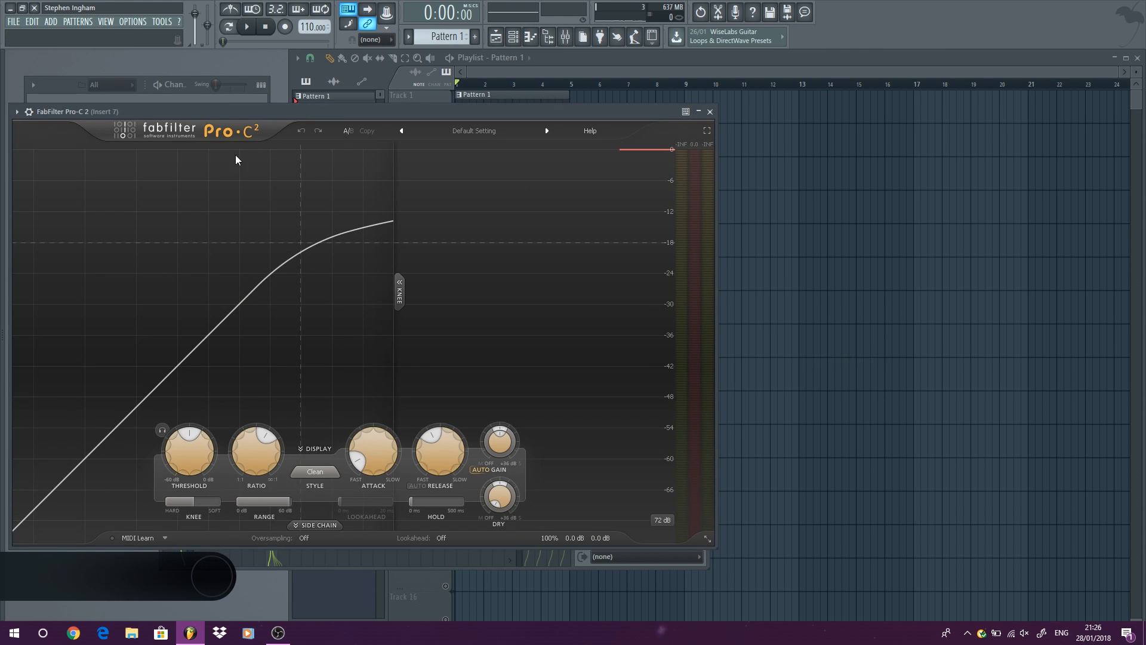
Hide Pro-C 2's knee display, reposition its window, and play the loop briefly to view the clap's gain reduction.
{"action": "left_click", "coordinate": [401, 300]}
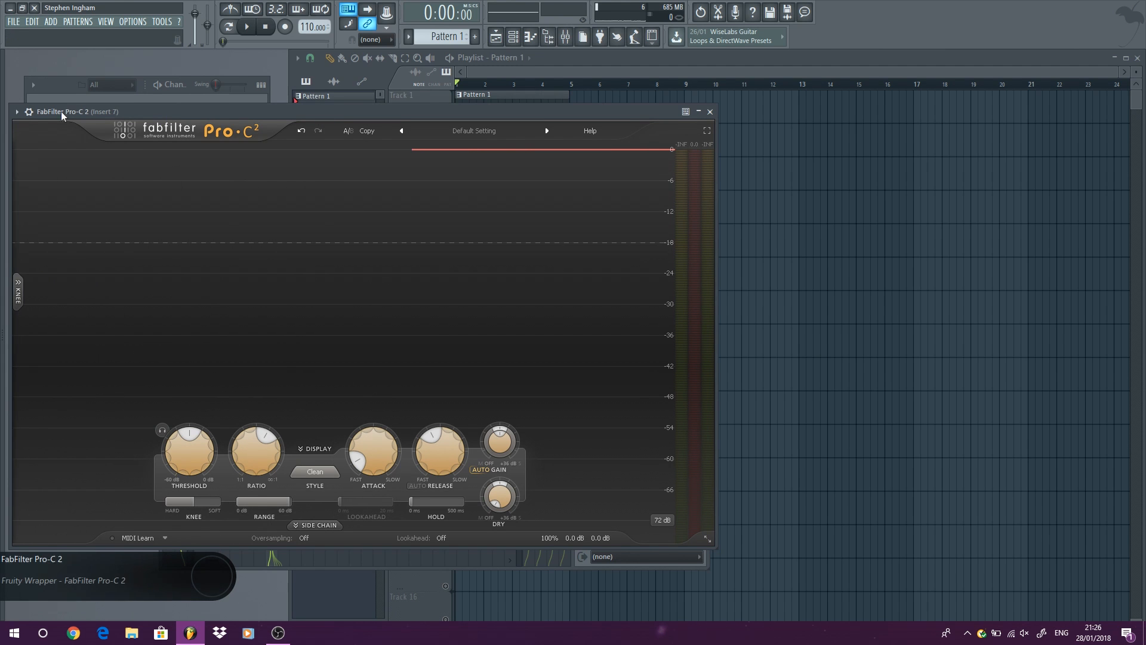
{"action": "left_click_drag", "start_coordinate": [226, 119], "coordinate": [352, 98]}
{"action": "left_click", "coordinate": [246, 27]}
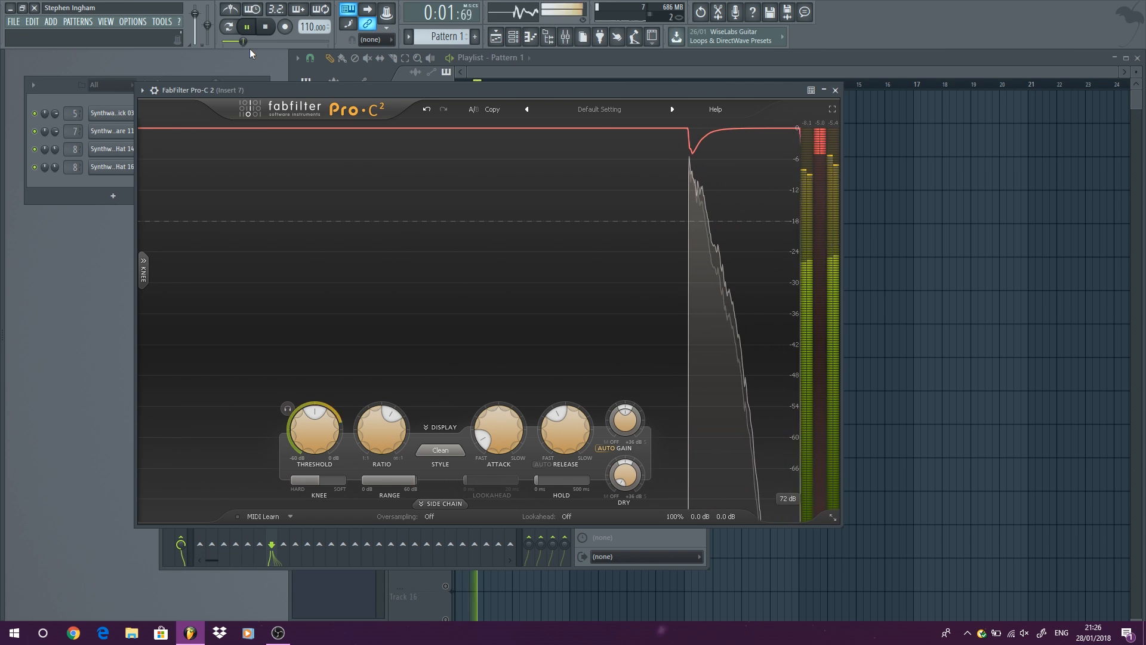
{"action": "left_click", "coordinate": [266, 28]}
Set Pro-C 2's threshold to -60 dB and its ratio, attack and release to their minimums, and play the loop briefly.
{"action": "left_click_drag", "start_coordinate": [311, 423], "coordinate": [305, 573]}
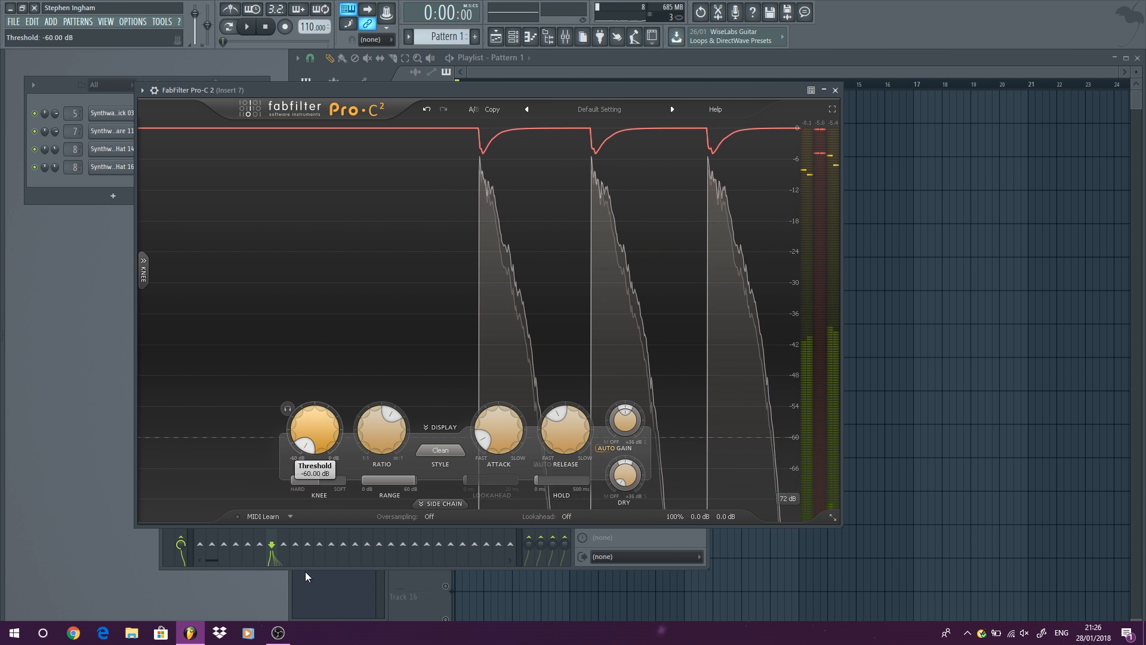
{"action": "left_click_drag", "start_coordinate": [382, 433], "coordinate": [387, 370]}
{"action": "left_click_drag", "start_coordinate": [564, 433], "coordinate": [550, 507]}
{"action": "left_click_drag", "start_coordinate": [498, 434], "coordinate": [474, 479]}
{"action": "left_click_drag", "start_coordinate": [379, 423], "coordinate": [404, 608]}
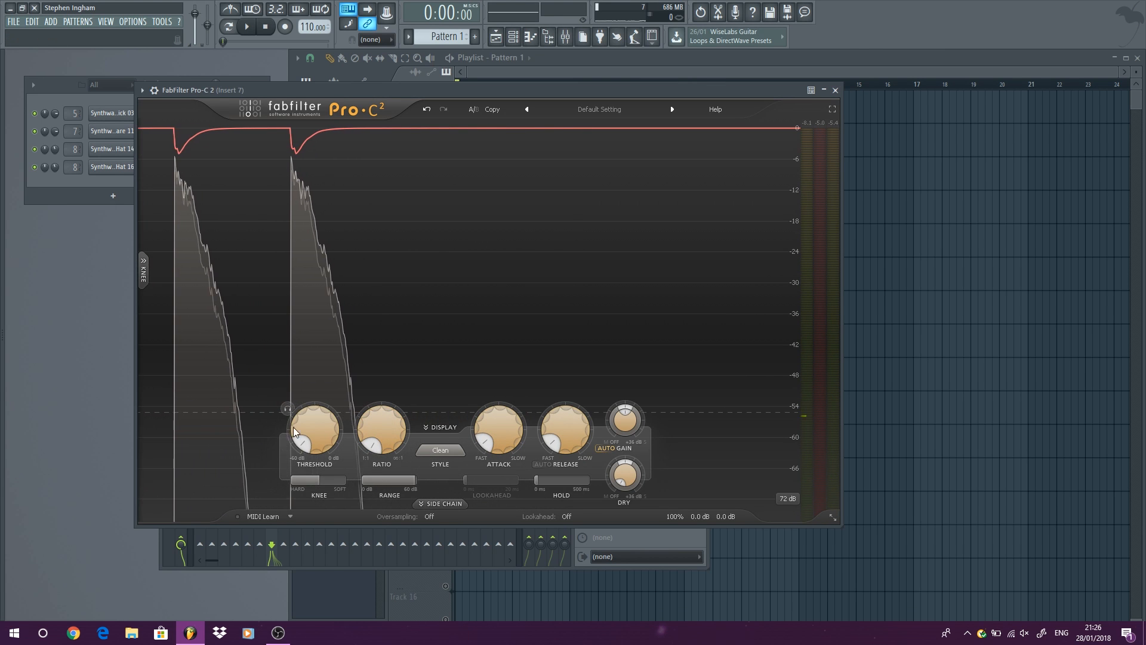
{"action": "left_click_drag", "start_coordinate": [294, 431], "coordinate": [293, 460]}
{"action": "left_click", "coordinate": [247, 26]}
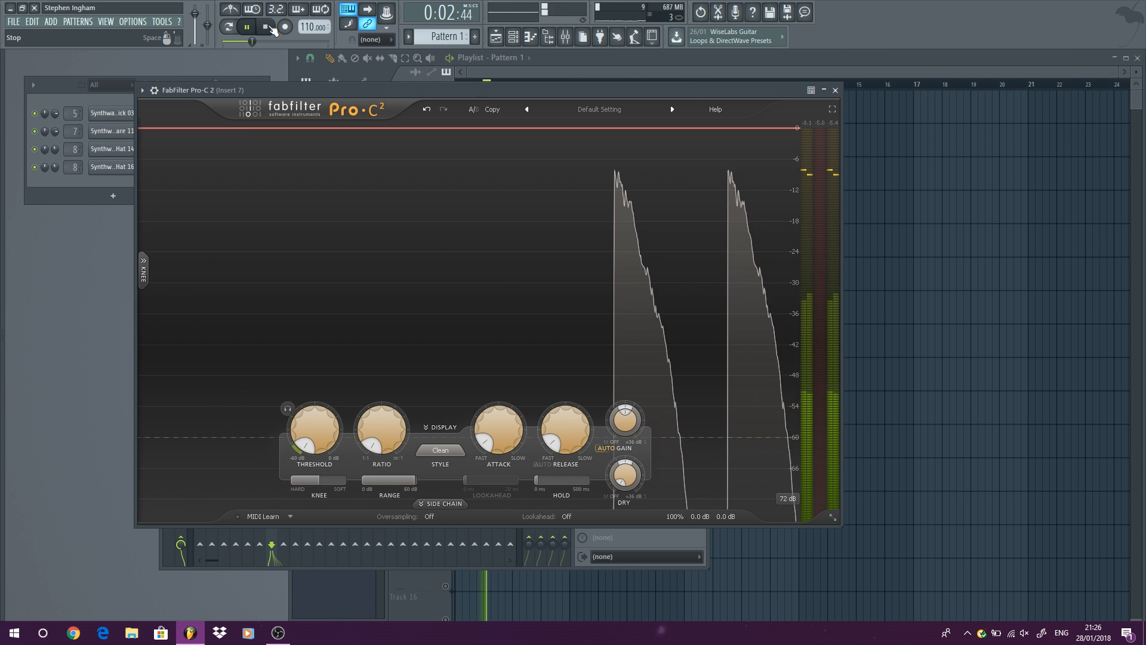
{"action": "left_click", "coordinate": [266, 27]}
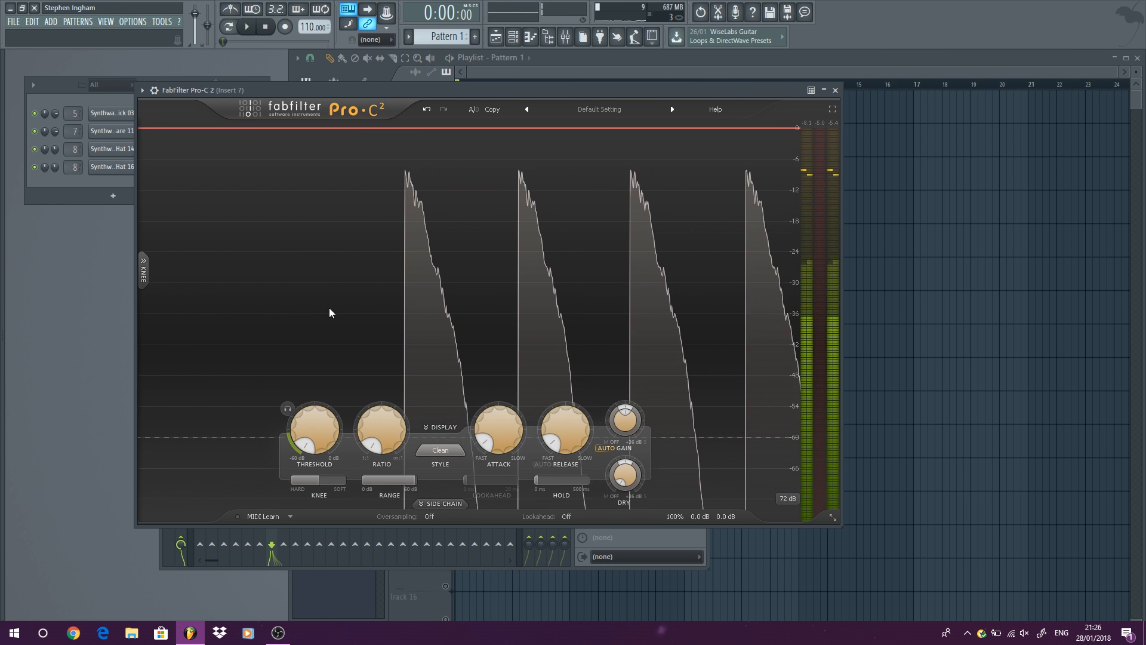
Set Pro-C 2's ratio to 4.04:1 and attack to 1.54 ms, and lengthen the release.
{"action": "left_click_drag", "start_coordinate": [366, 447], "coordinate": [425, 370]}
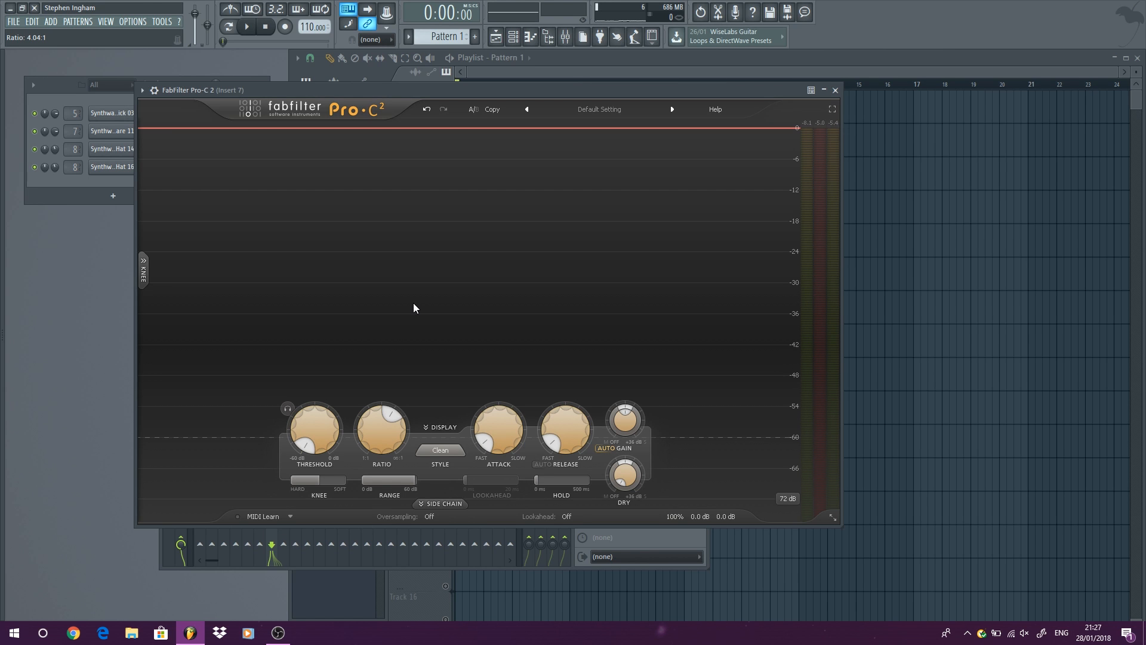
{"action": "mouse_move", "coordinate": [490, 435]}
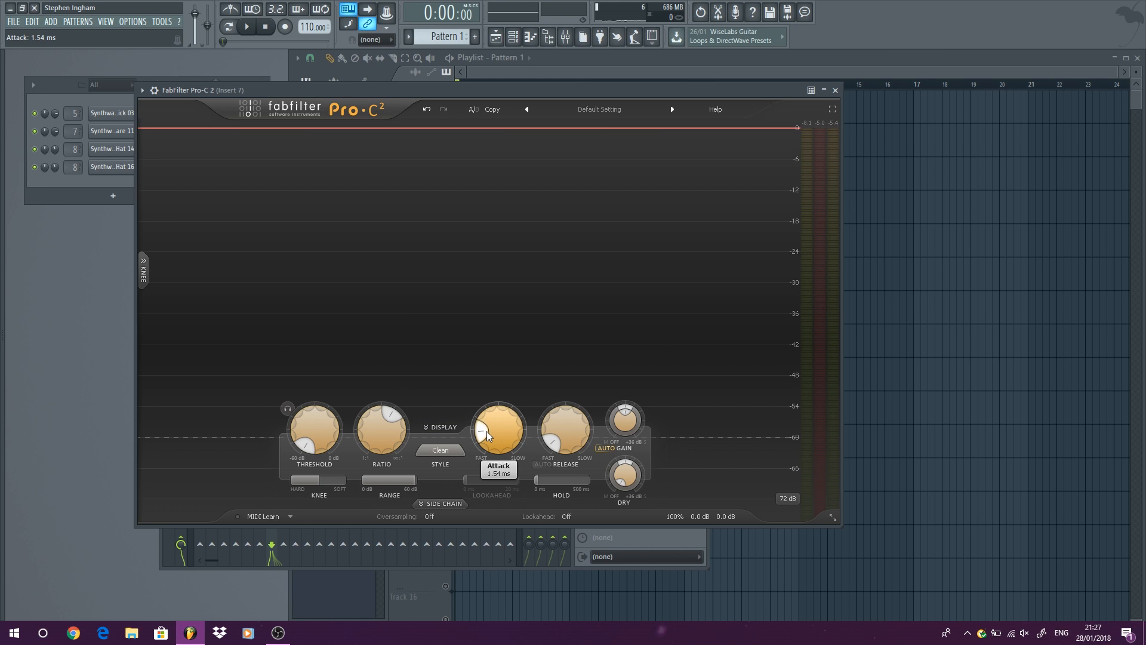
{"action": "mouse_move", "coordinate": [550, 435]}
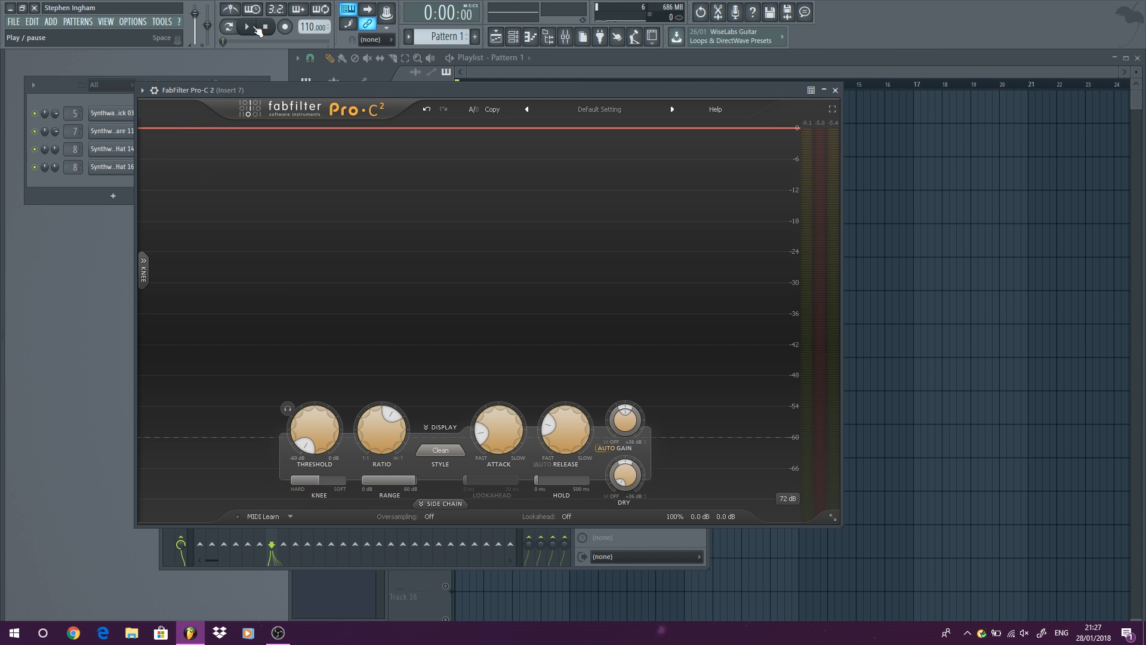
Adjust Pro-C 2's threshold to -15.50 dB while the loop plays, and stop playback.
{"action": "mouse_move", "coordinate": [309, 445]}
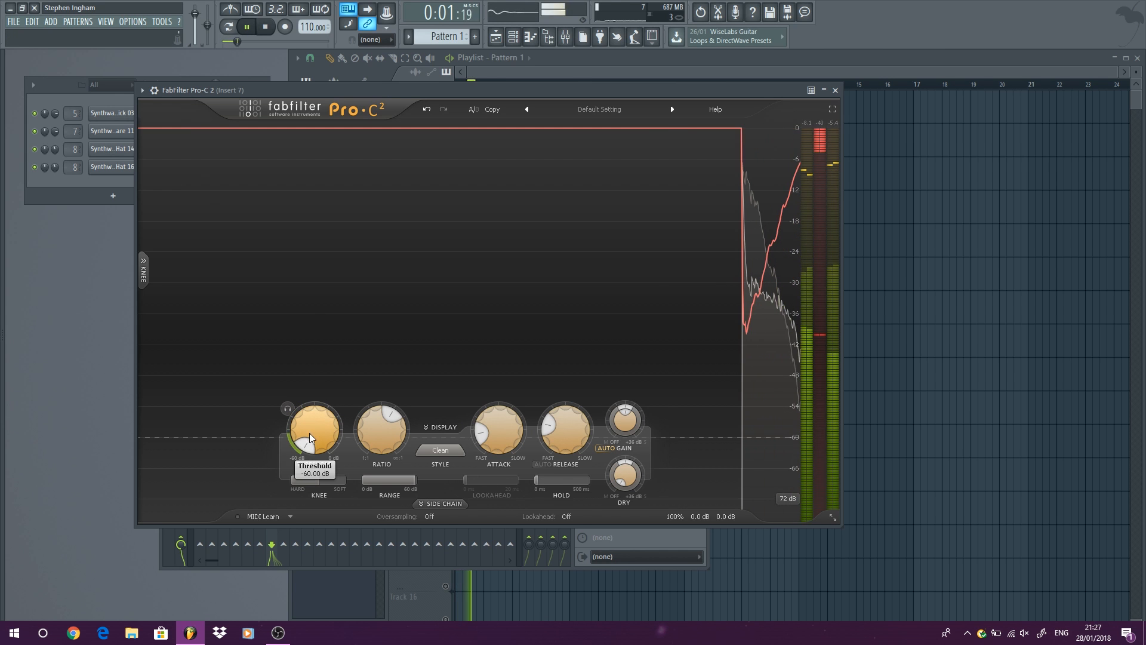
{"action": "left_click_drag", "start_coordinate": [309, 445], "coordinate": [295, 465]}
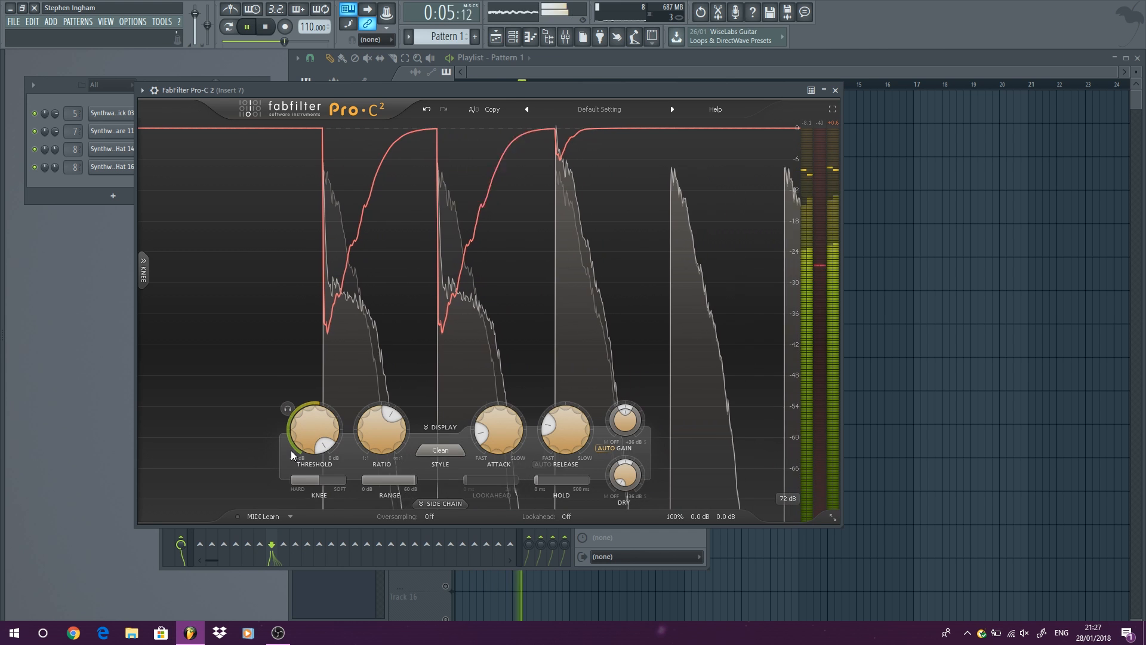
{"action": "mouse_move", "coordinate": [302, 428]}
{"action": "left_click_drag", "start_coordinate": [302, 428], "coordinate": [307, 481]}
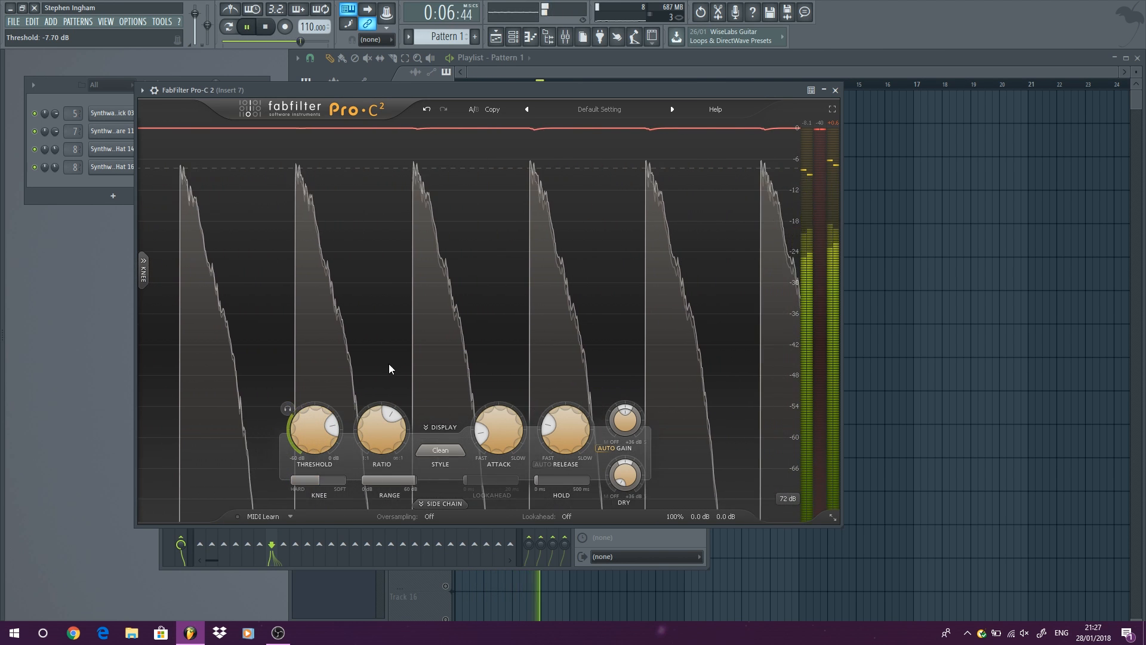
{"action": "left_click_drag", "start_coordinate": [302, 429], "coordinate": [299, 468]}
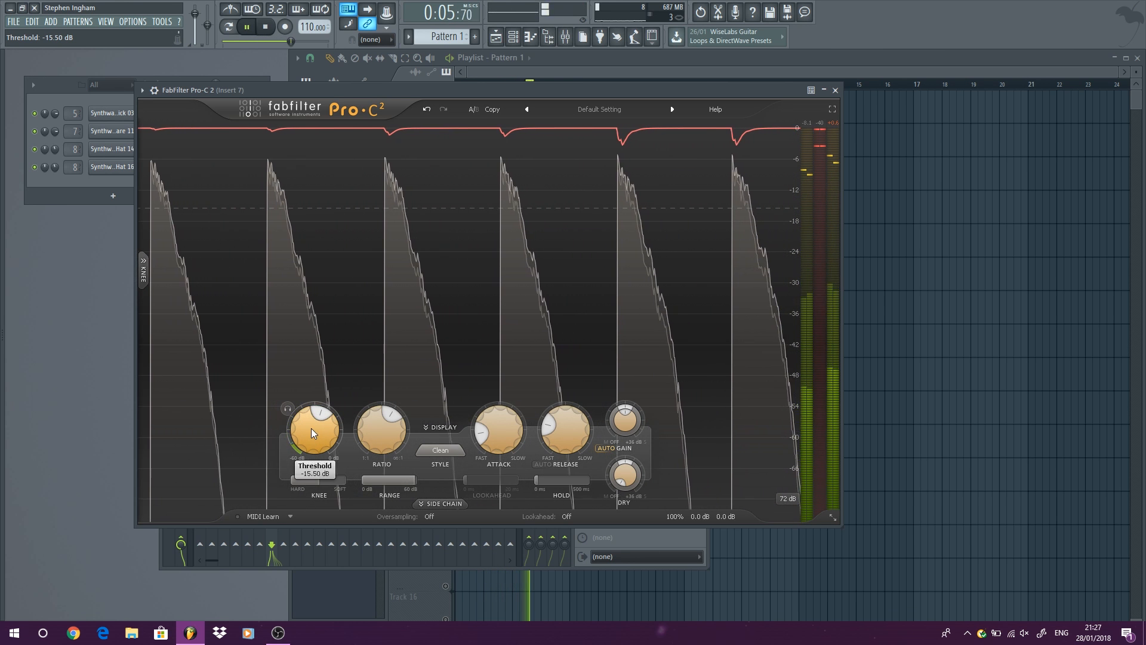
{"action": "key", "text": "space"}
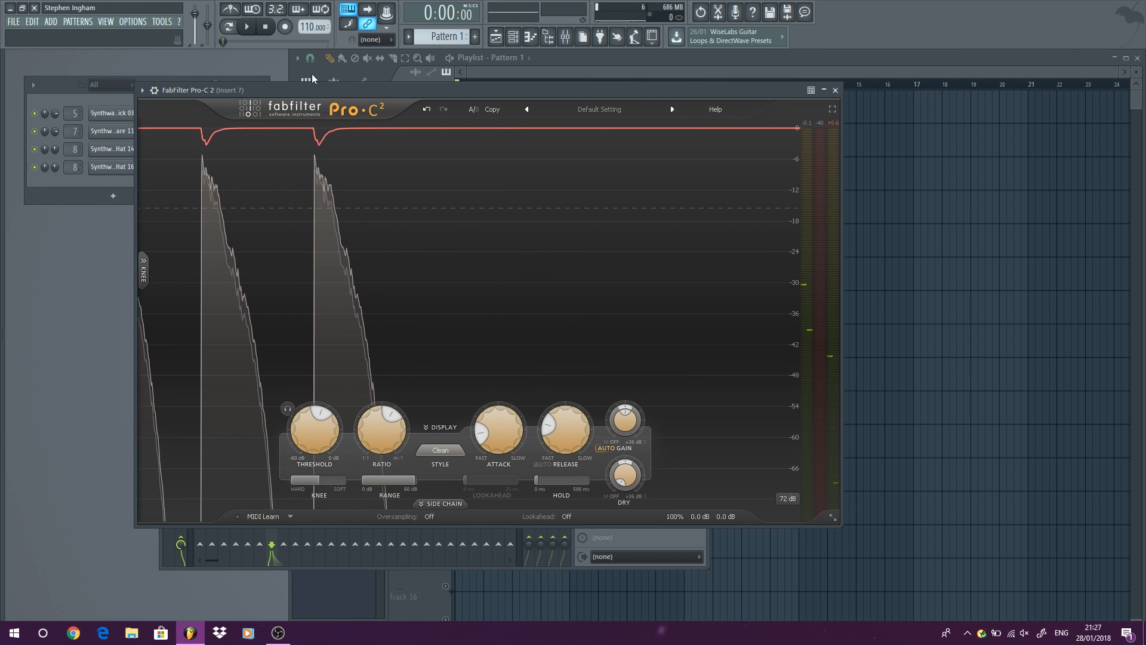
Close Pro-C 2's window and play the loop with the plugin enabled and bypassed to compare the clap's sound.
{"action": "left_click", "coordinate": [836, 90]}
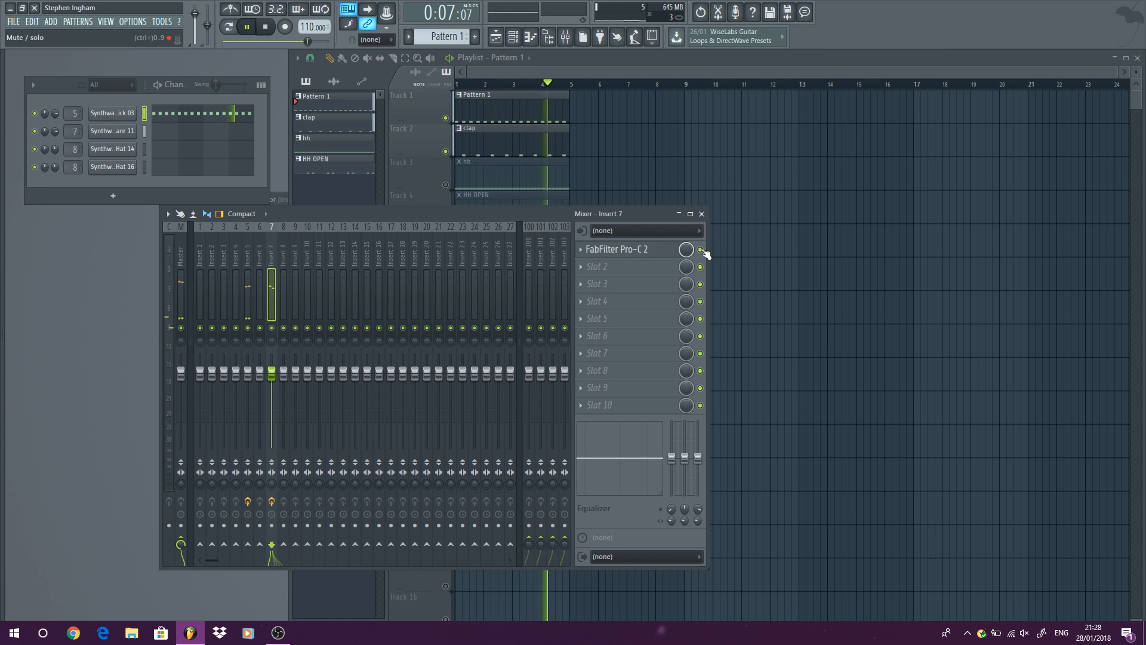
{"action": "left_click", "coordinate": [701, 250]}
{"action": "key", "text": "space"}
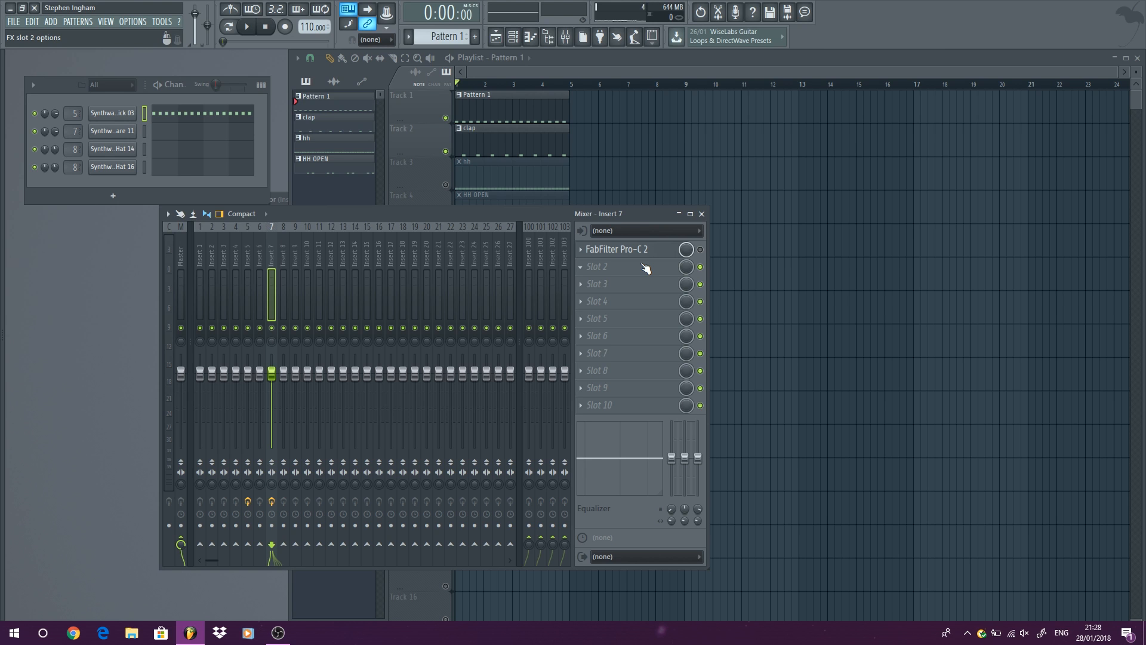
{"action": "key", "text": "space"}
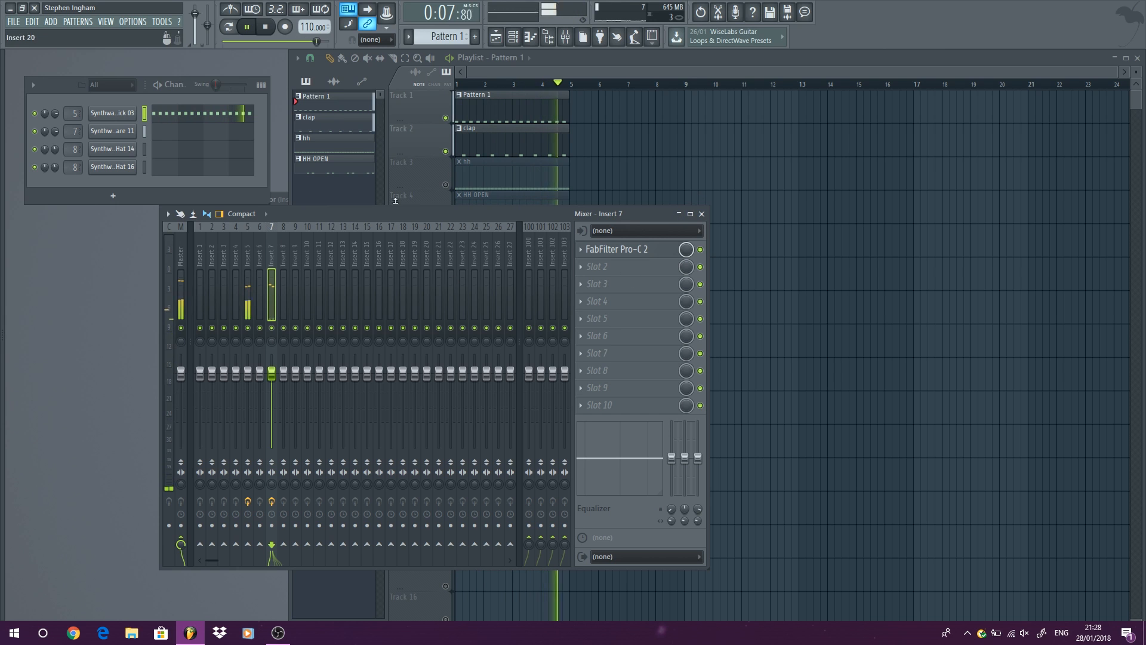
{"action": "key", "text": "space"}
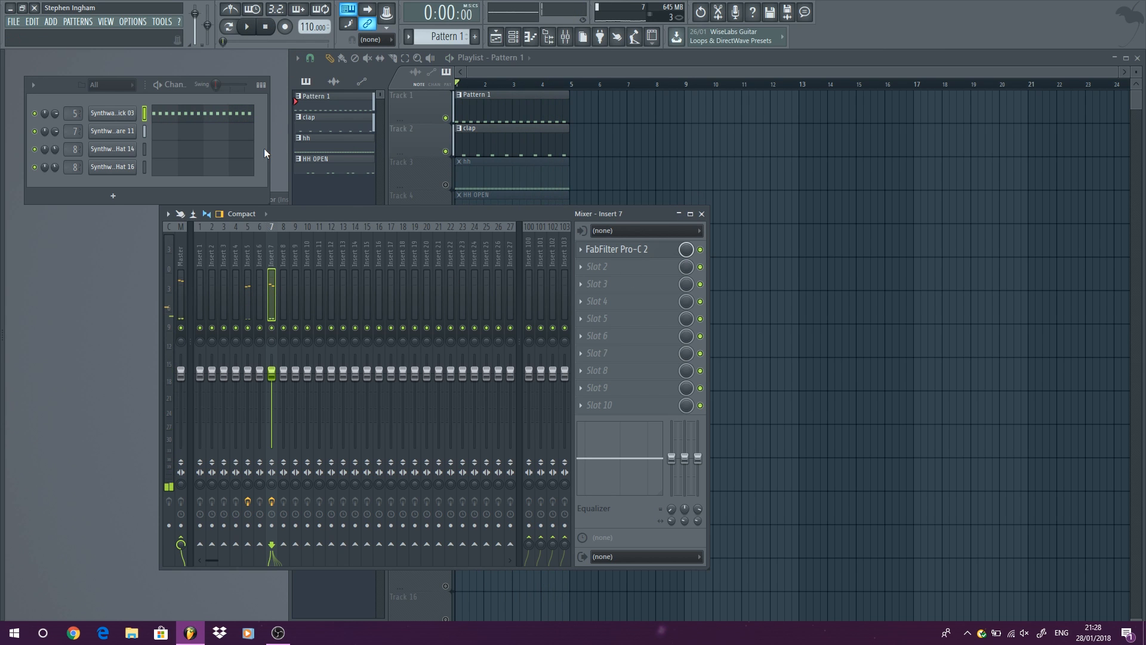
Lower insert 7's fader to about -0.6 dB during playback and close the mixer.
{"action": "left_click", "coordinate": [250, 27]}
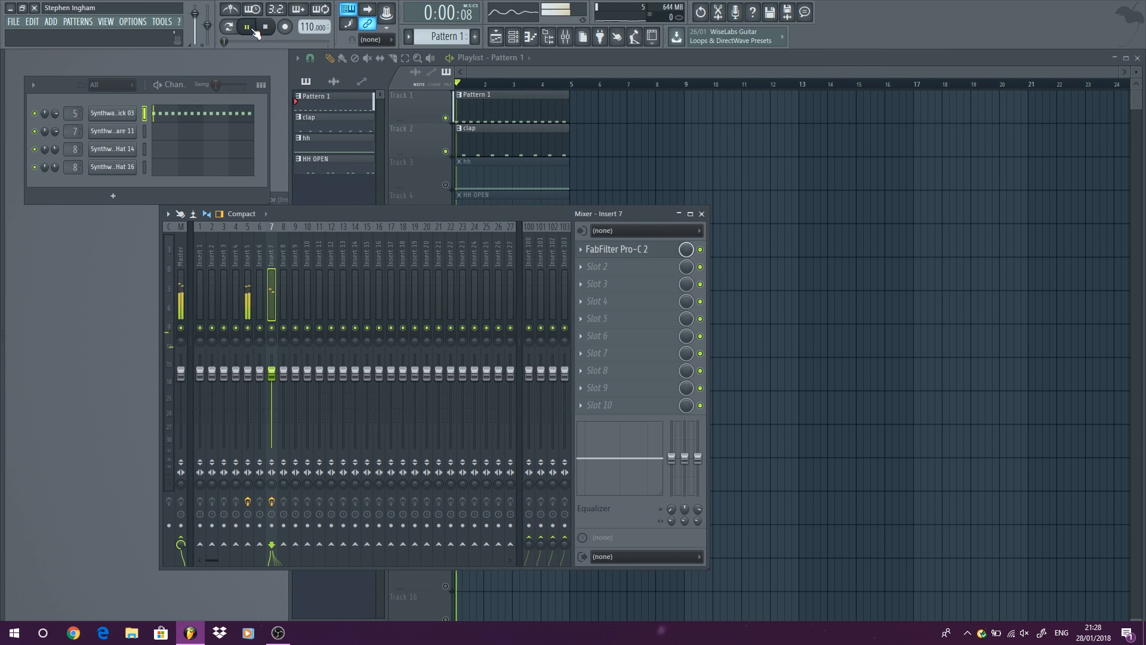
{"action": "left_click_drag", "start_coordinate": [272, 373], "coordinate": [271, 378]}
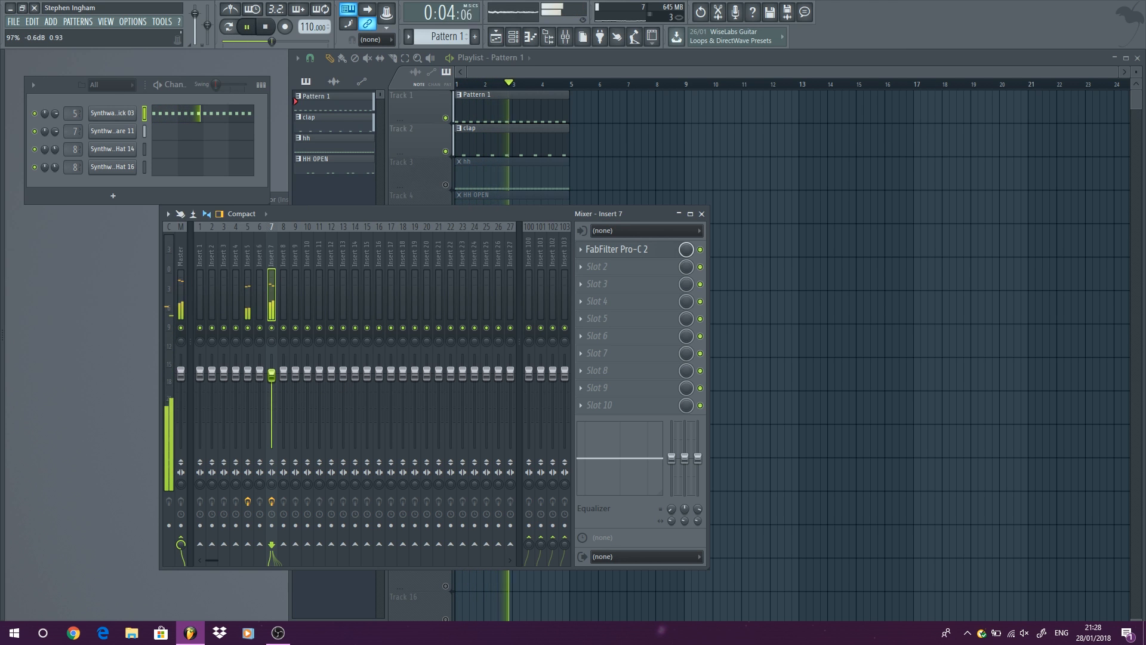
{"action": "left_click", "coordinate": [702, 214]}
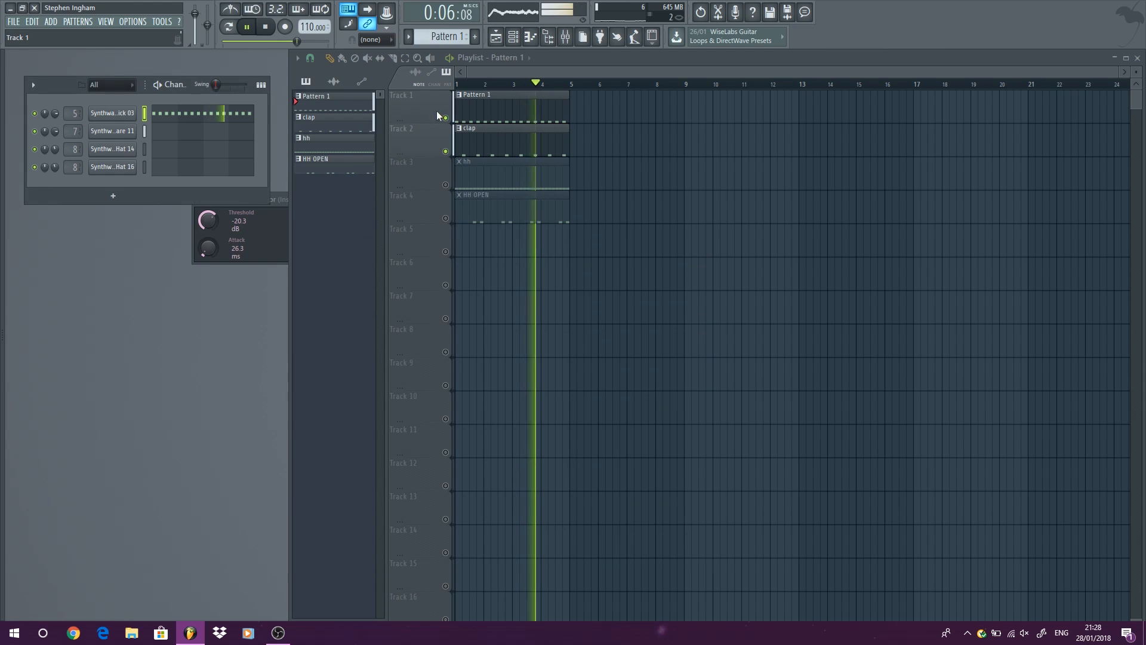
Make only the hh and HH OPEN playlist tracks audible, show their mixer insert 8, and play the loop.
{"action": "key", "text": "space"}
{"action": "left_click", "coordinate": [446, 185], "text": "ctrl"}
{"action": "left_click", "coordinate": [446, 219]}
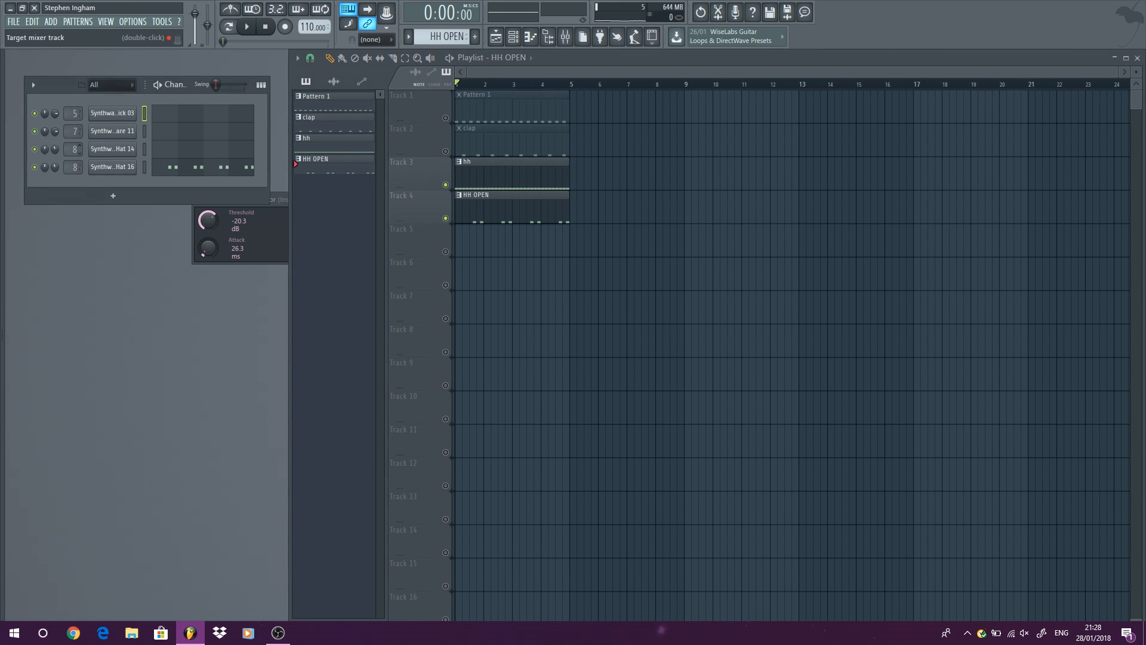
{"action": "double_click", "coordinate": [75, 149]}
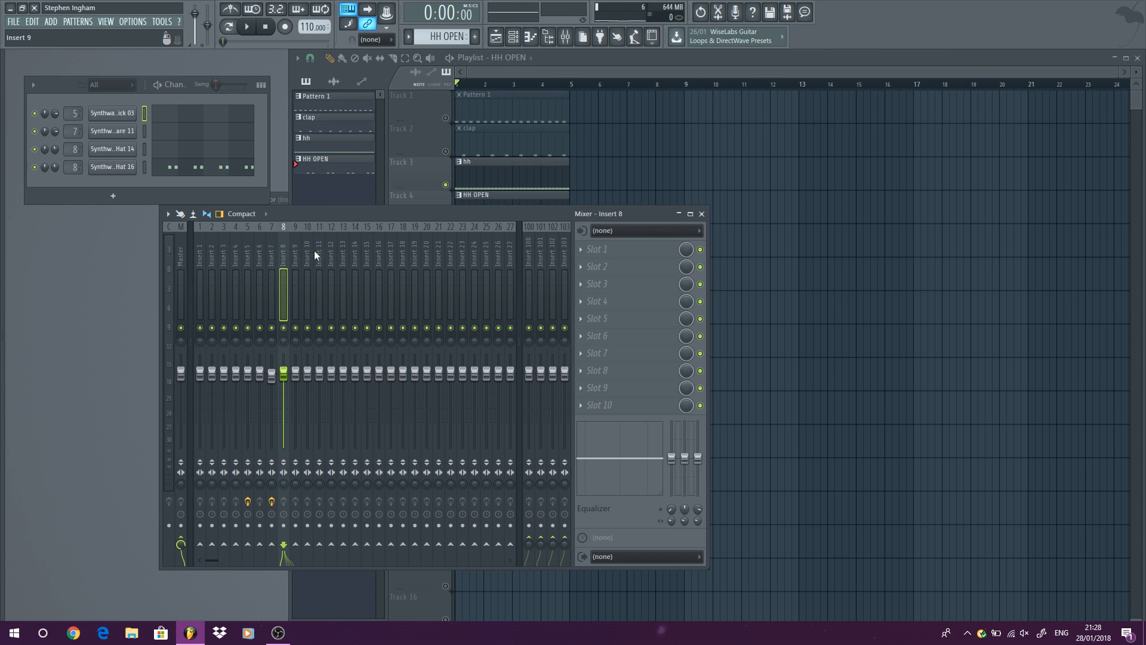
{"action": "key", "text": "space"}
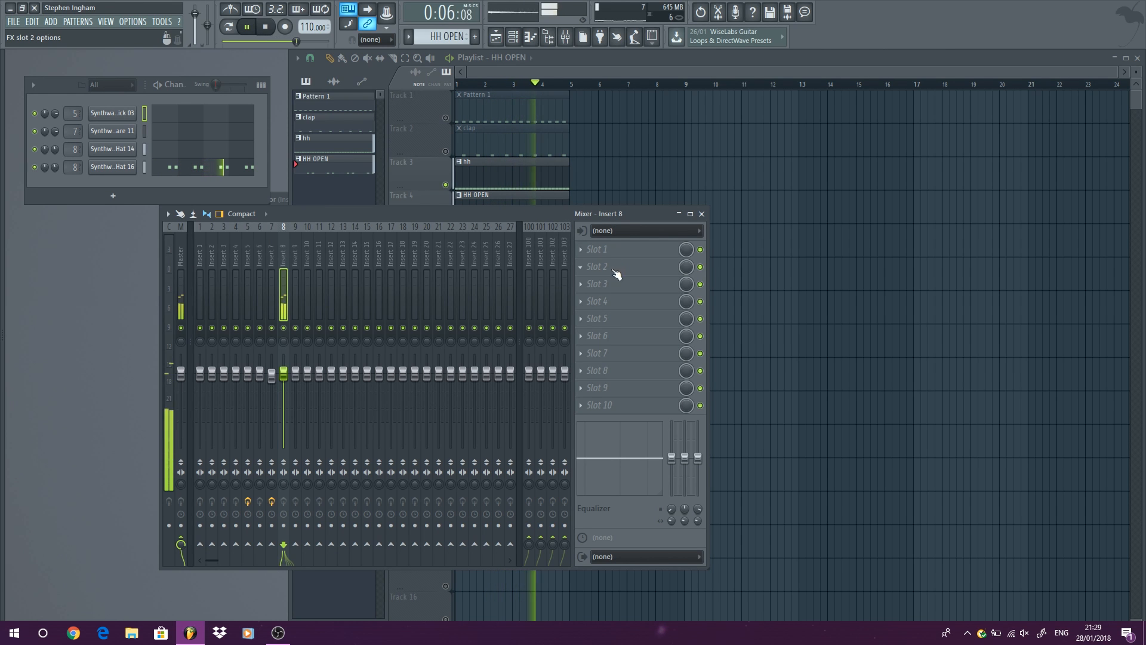
Load RCompressor Stereo into slot 2 of insert 8, move its window over the mixer, and apply the Drums preset.
{"action": "left_click", "coordinate": [617, 271]}
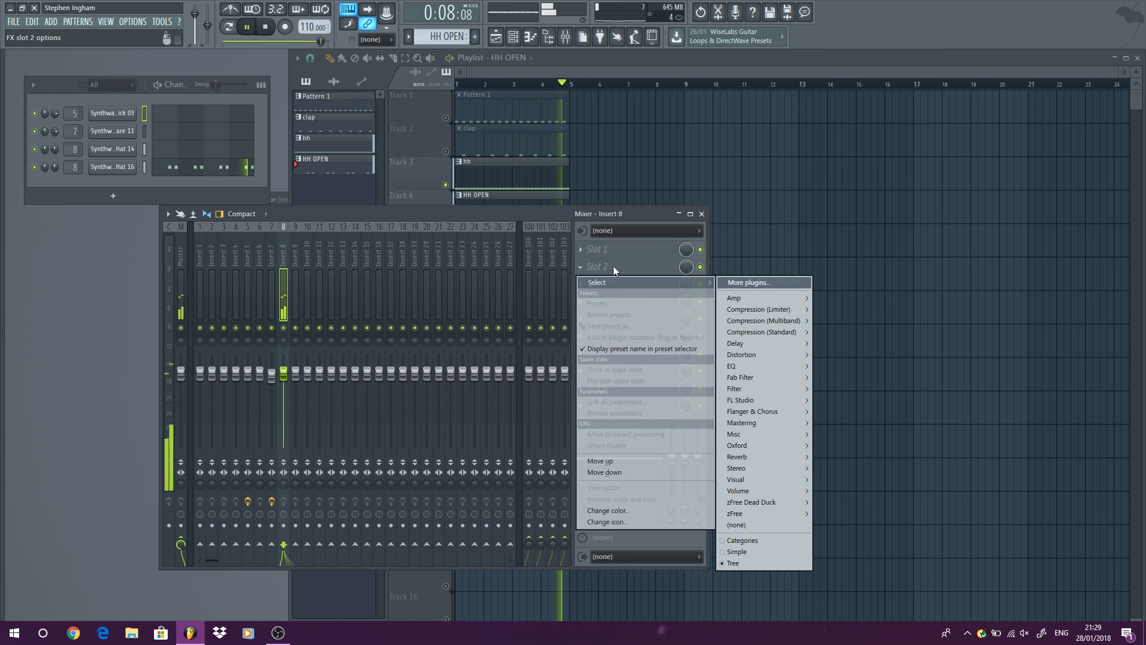
{"action": "mouse_move", "coordinate": [791, 330]}
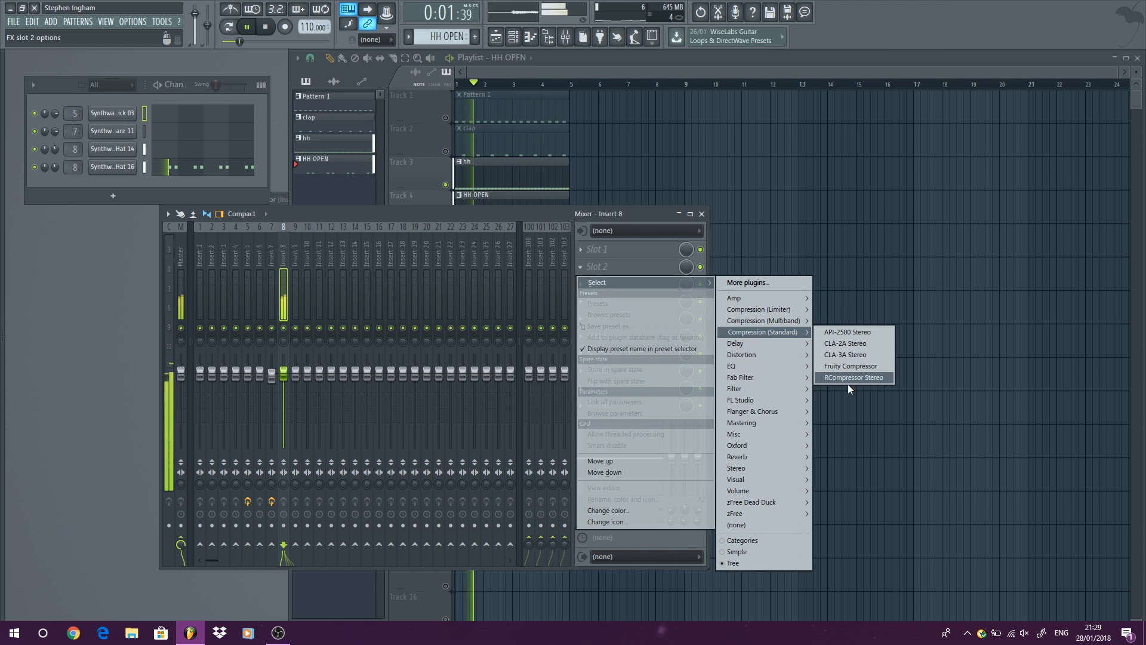
{"action": "left_click", "coordinate": [851, 378]}
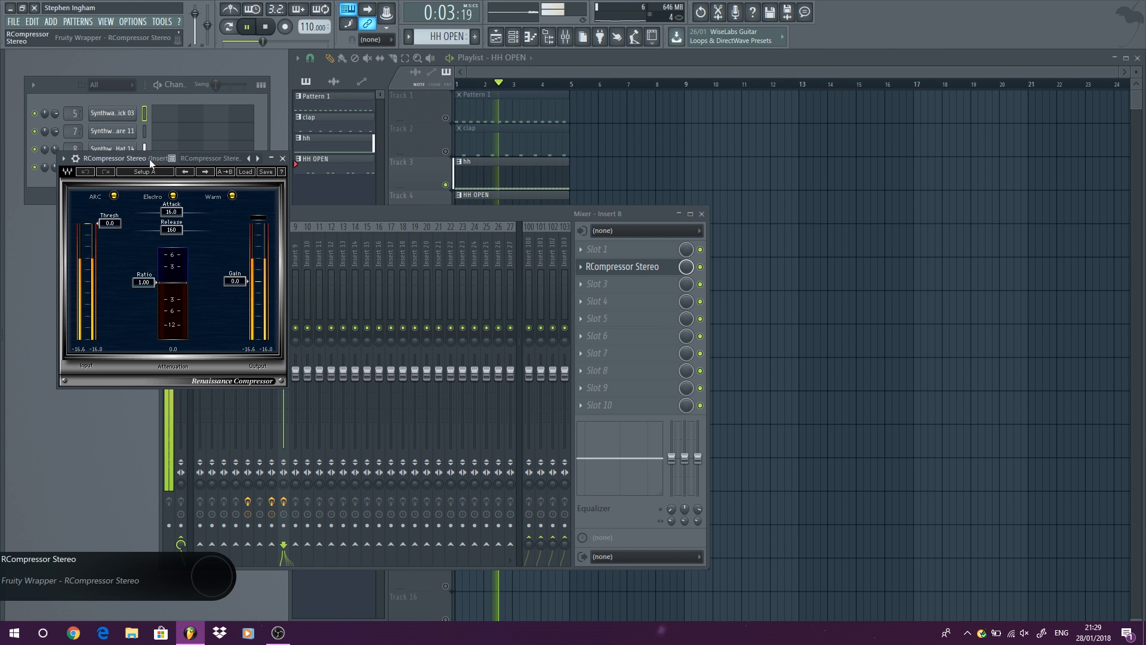
{"action": "left_click_drag", "start_coordinate": [150, 159], "coordinate": [335, 228]}
{"action": "key", "text": "space"}
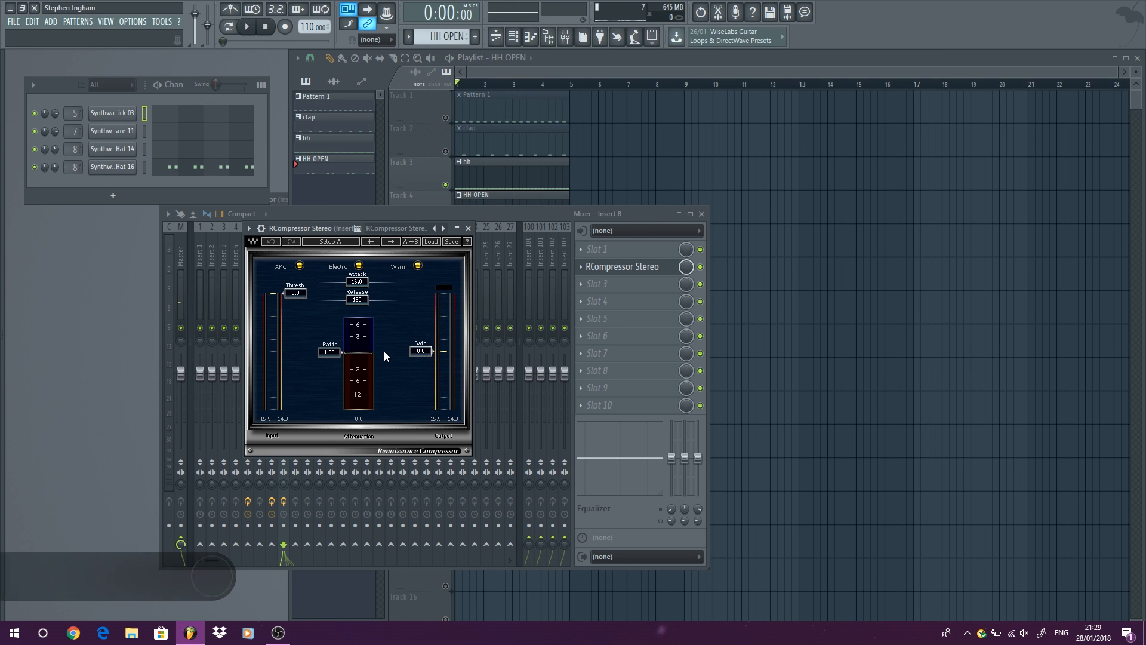
{"action": "left_click", "coordinate": [431, 241]}
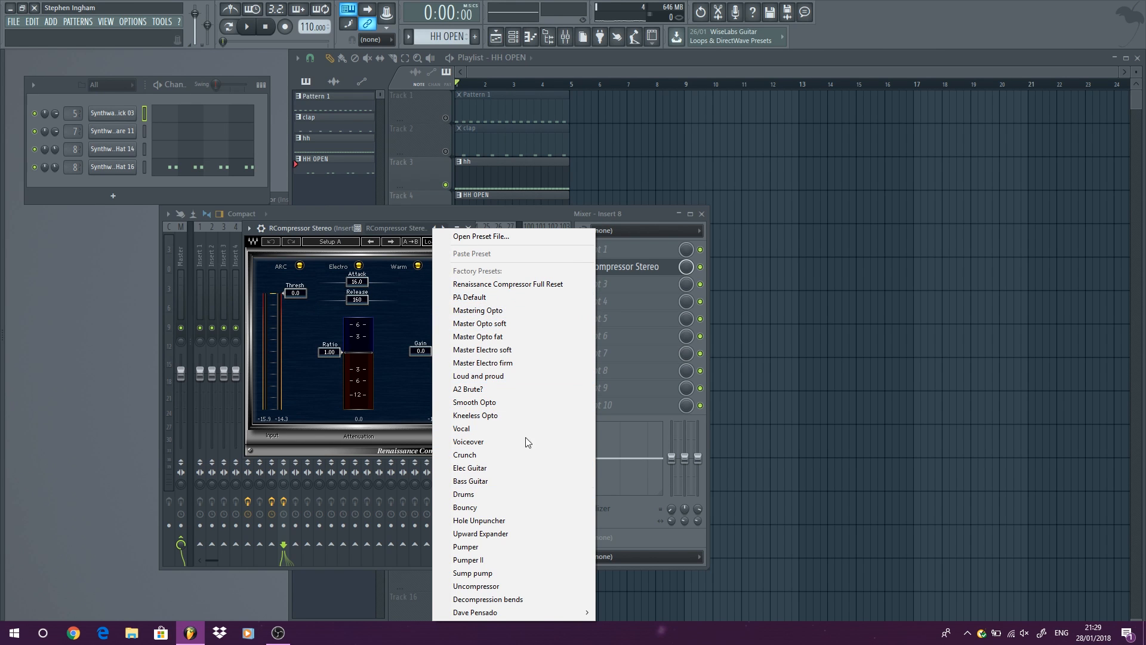
{"action": "left_click", "coordinate": [519, 494]}
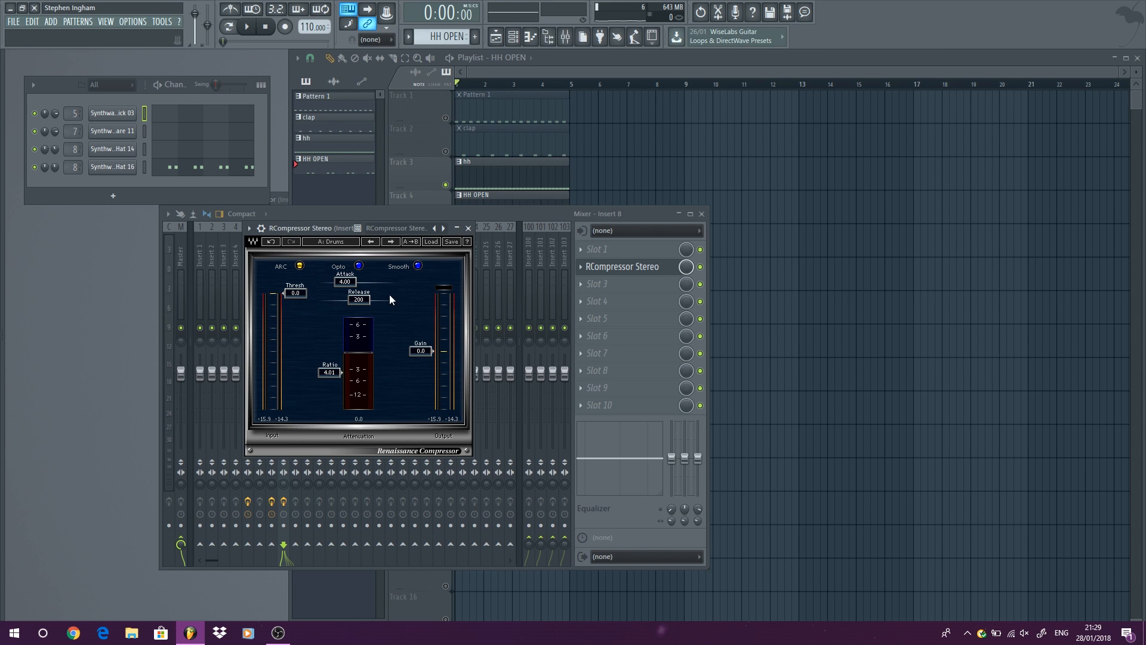
Set RCompressor's threshold to -21.5 dB and gain to 2.4 dB during playback, and compare the hi-hats with the plugin bypassed.
{"action": "left_click", "coordinate": [246, 27]}
{"action": "left_click_drag", "start_coordinate": [289, 298], "coordinate": [298, 353]}
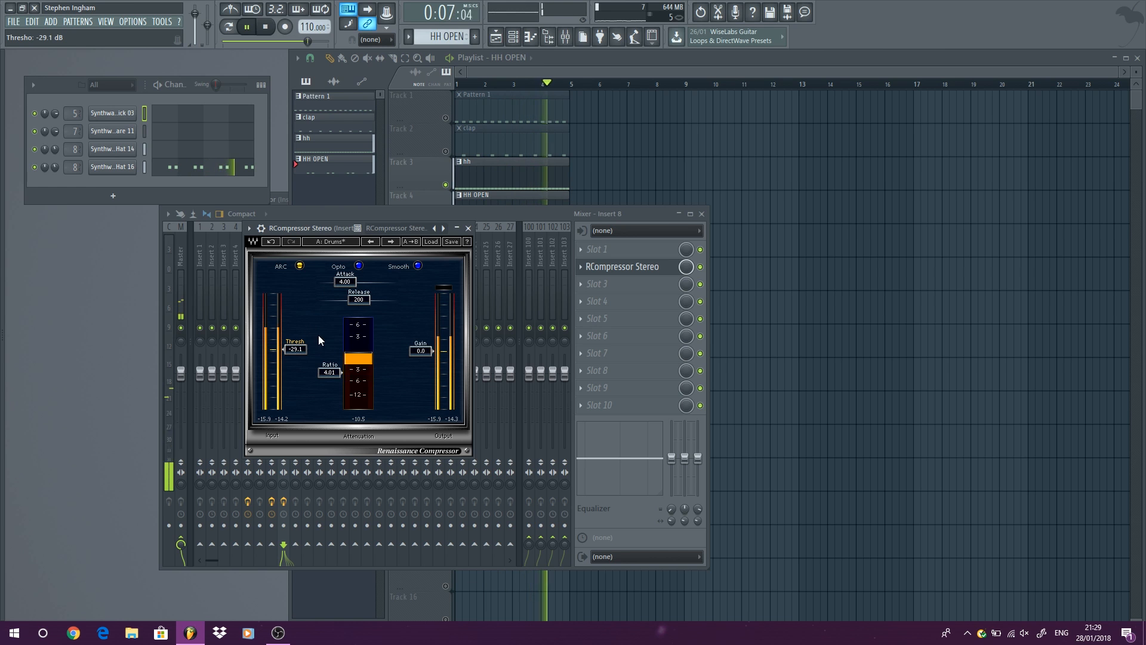
{"action": "mouse_move", "coordinate": [411, 351]}
{"action": "left_mouse_down"}
{"action": "mouse_move", "coordinate": [410, 329]}
{"action": "mouse_move", "coordinate": [411, 347]}
{"action": "left_mouse_up"}
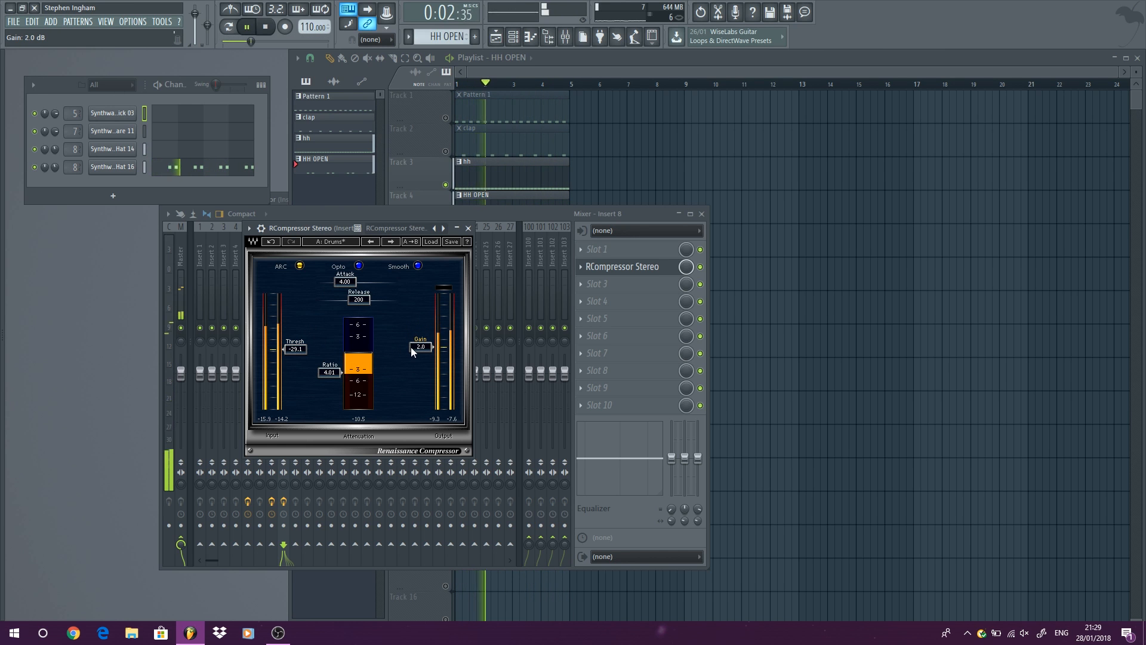
{"action": "mouse_move", "coordinate": [290, 355]}
{"action": "left_mouse_down"}
{"action": "mouse_move", "coordinate": [300, 309]}
{"action": "mouse_move", "coordinate": [299, 341]}
{"action": "left_mouse_up"}
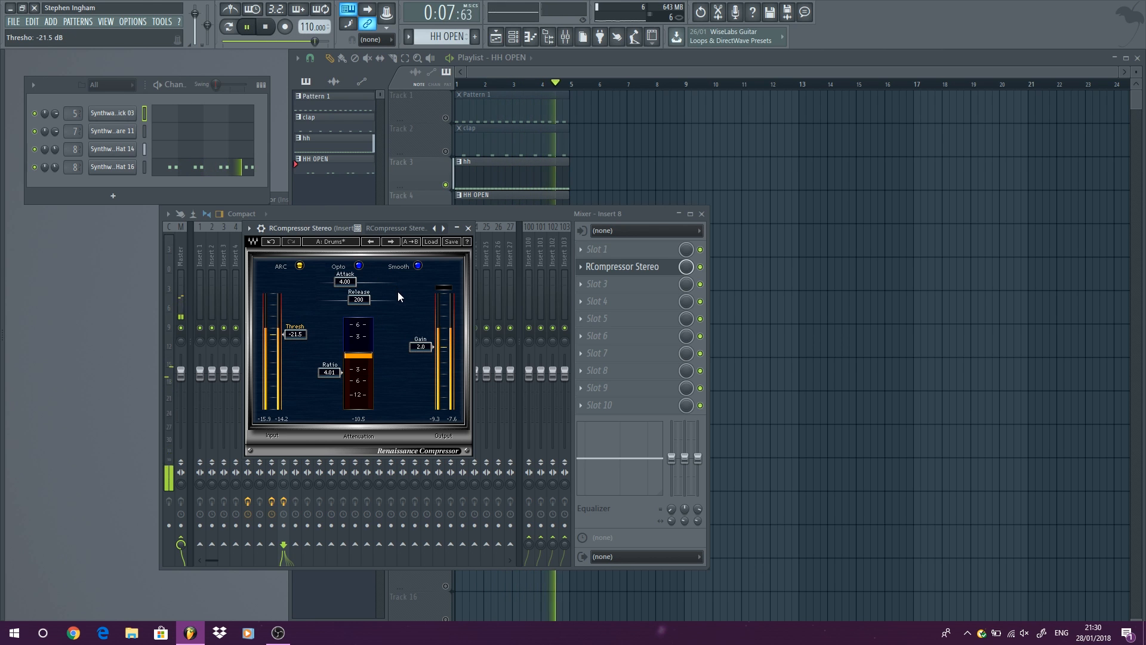
{"action": "left_click_drag", "start_coordinate": [421, 346], "coordinate": [420, 335]}
{"action": "left_click", "coordinate": [701, 267]}
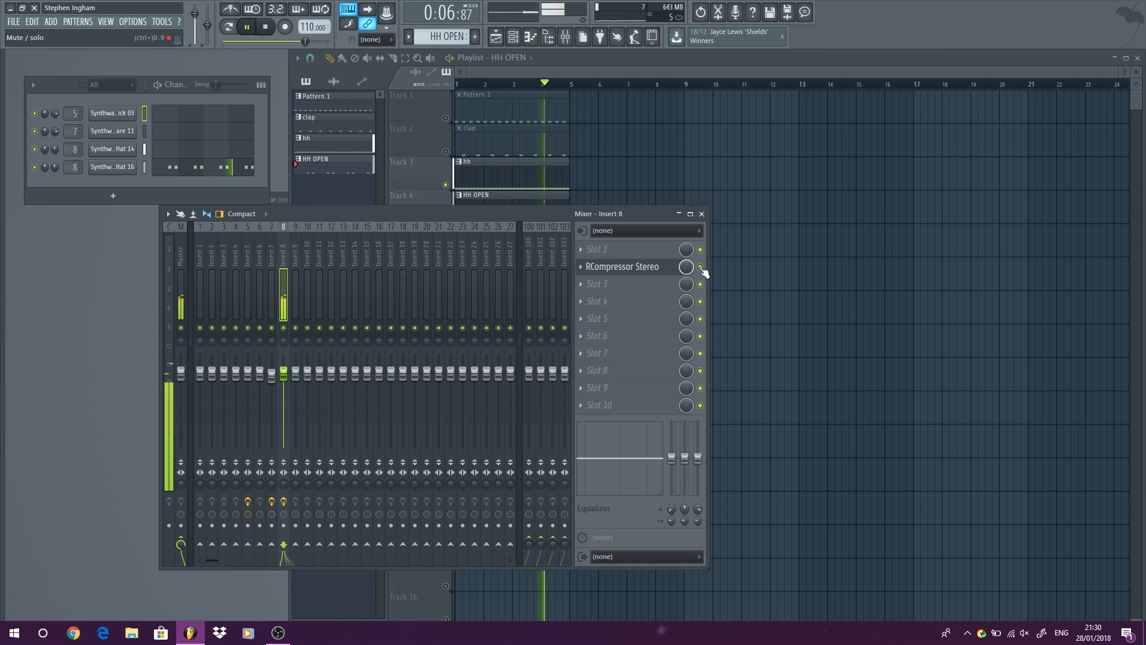
{"action": "left_click", "coordinate": [655, 267]}
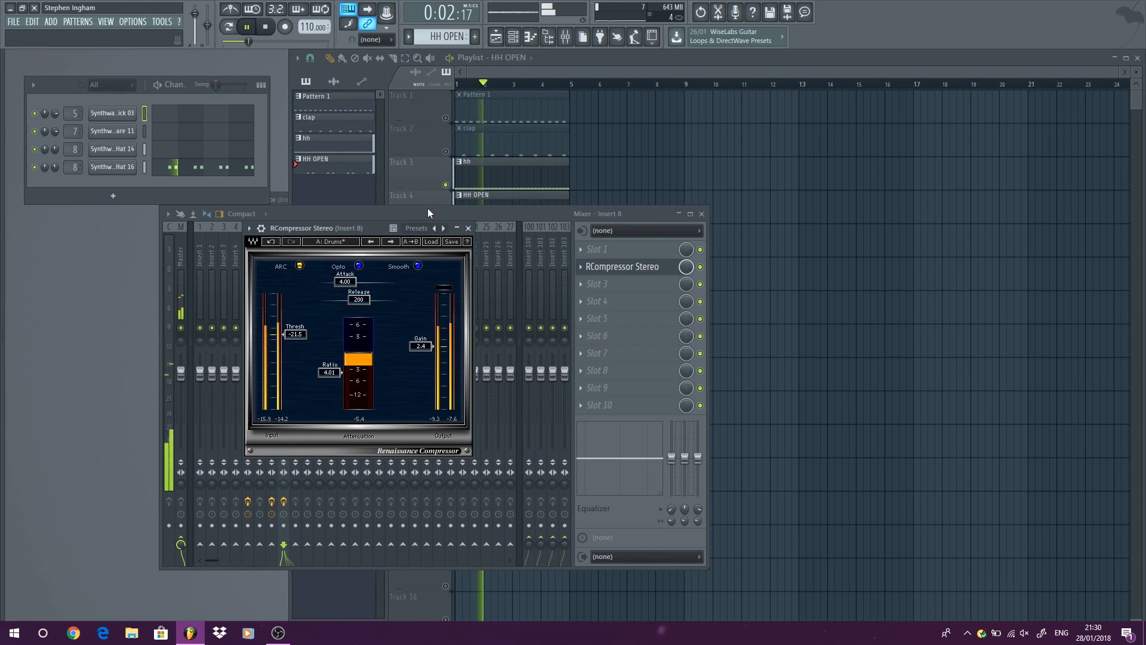
Unmute the Pattern 1 and clap tracks, bring RCompressor back to the front, and stop the full loop.
{"action": "left_click", "coordinate": [446, 118]}
{"action": "left_click", "coordinate": [447, 151]}
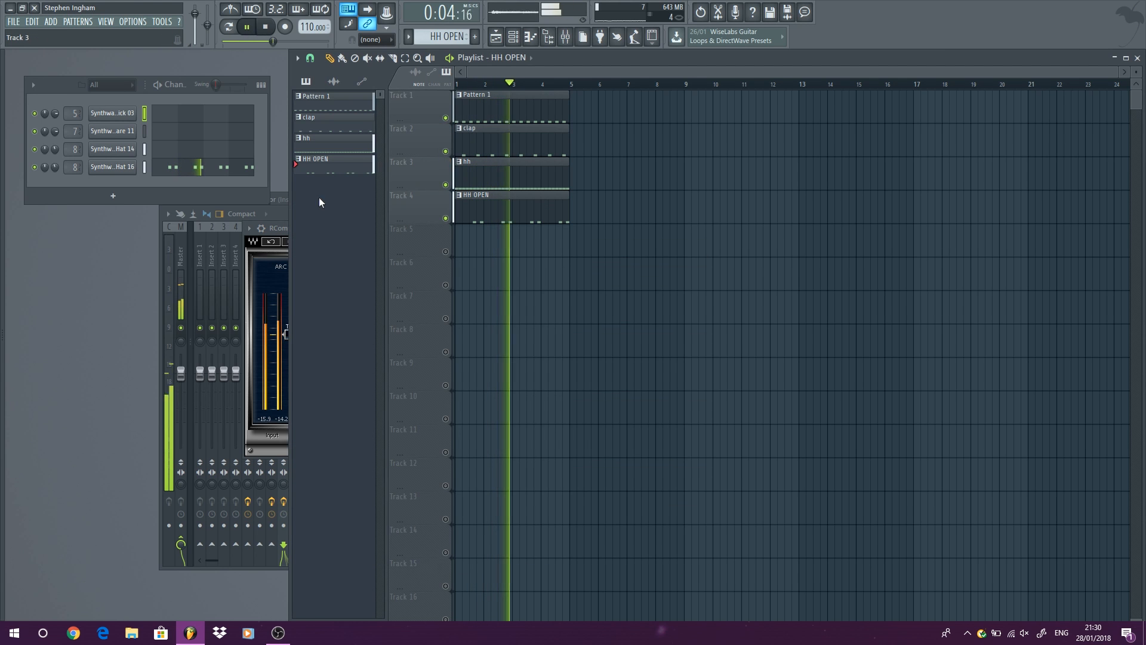
{"action": "left_click", "coordinate": [252, 270]}
{"action": "key", "text": "space"}
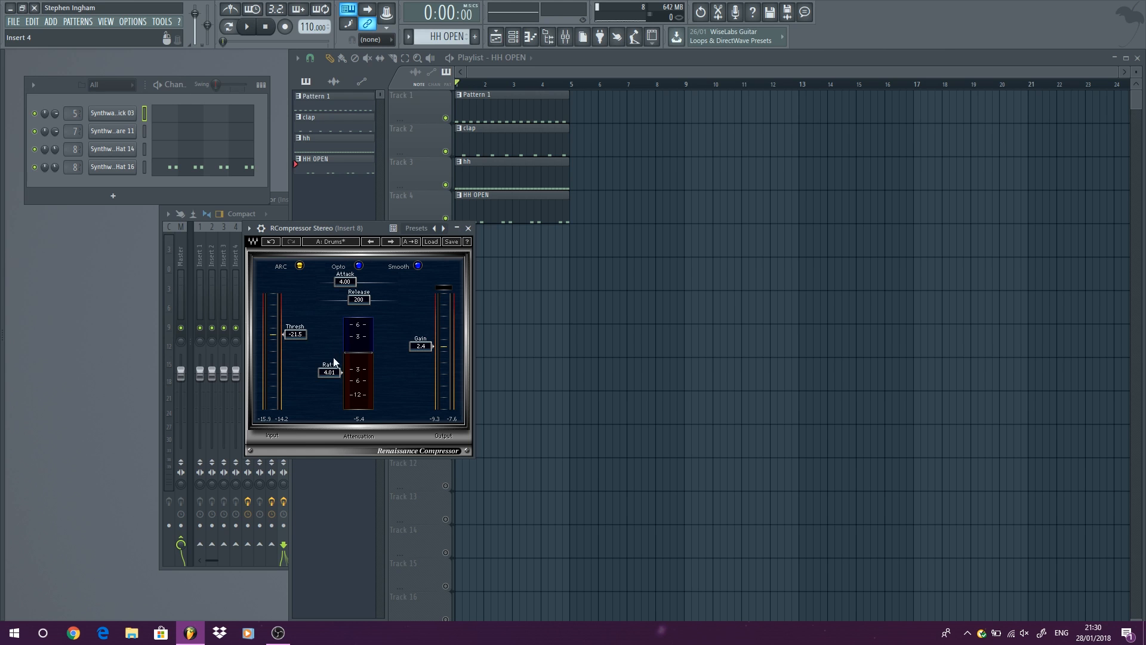
Set RCompressor's ratio to 2.84 and gain to 4.4 dB while auditioning the full loop, and close its window.
{"action": "mouse_move", "coordinate": [333, 373]}
{"action": "left_mouse_down"}
{"action": "mouse_move", "coordinate": [333, 399]}
{"action": "mouse_move", "coordinate": [334, 370]}
{"action": "left_mouse_up"}
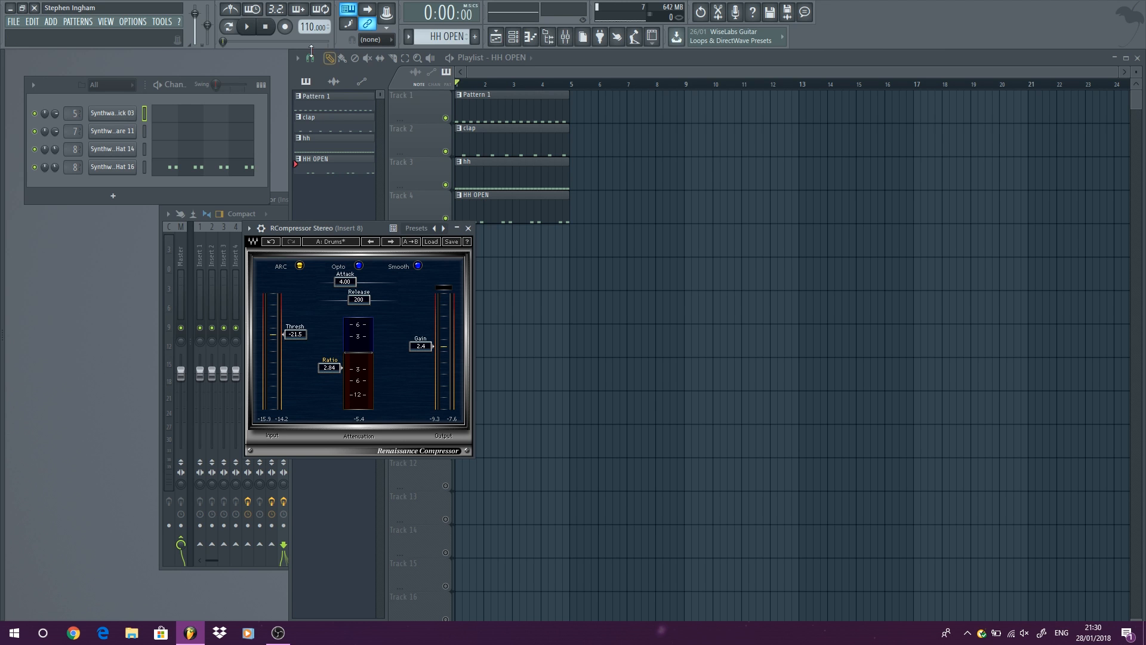
{"action": "key", "text": "space"}
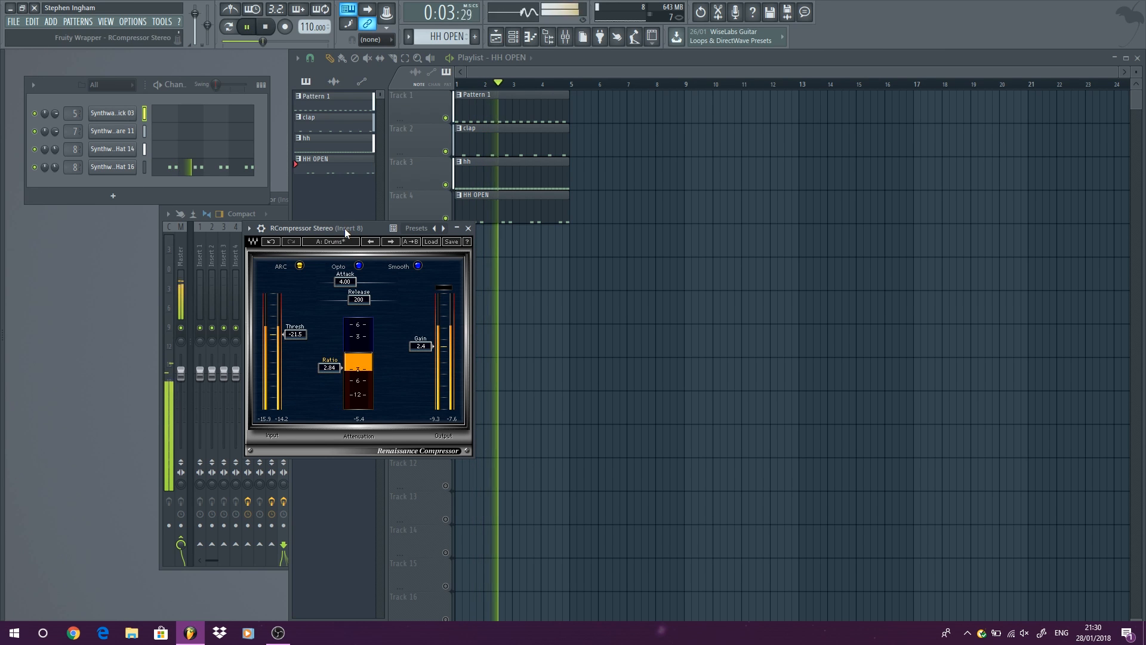
{"action": "left_click_drag", "start_coordinate": [416, 350], "coordinate": [416, 348]}
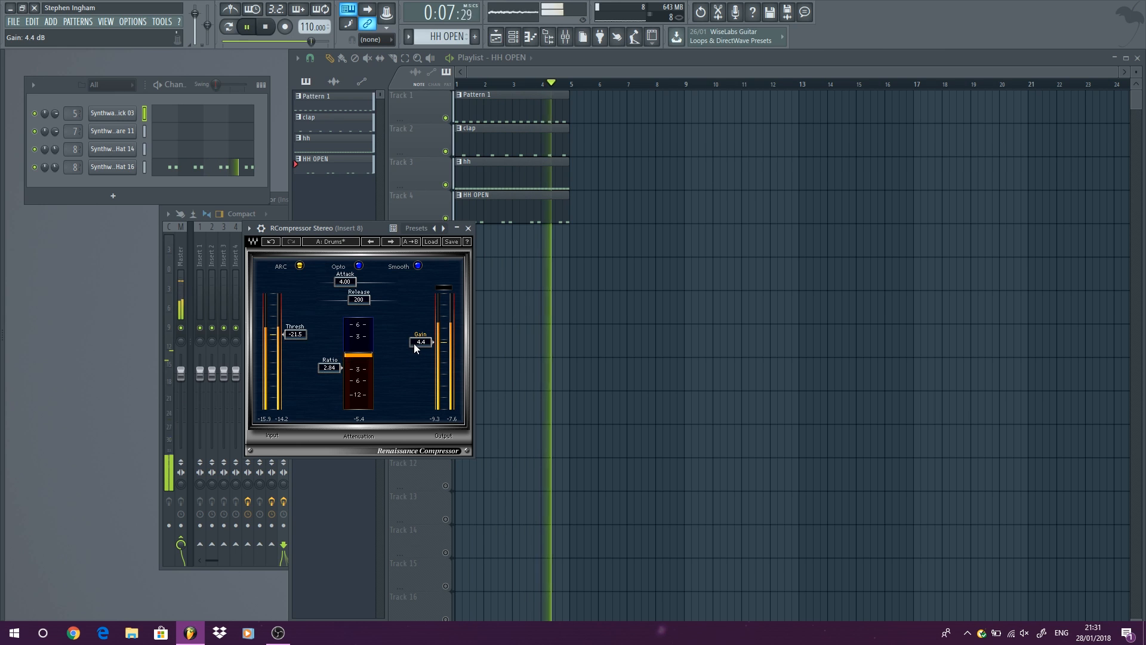
{"action": "left_click", "coordinate": [468, 228]}
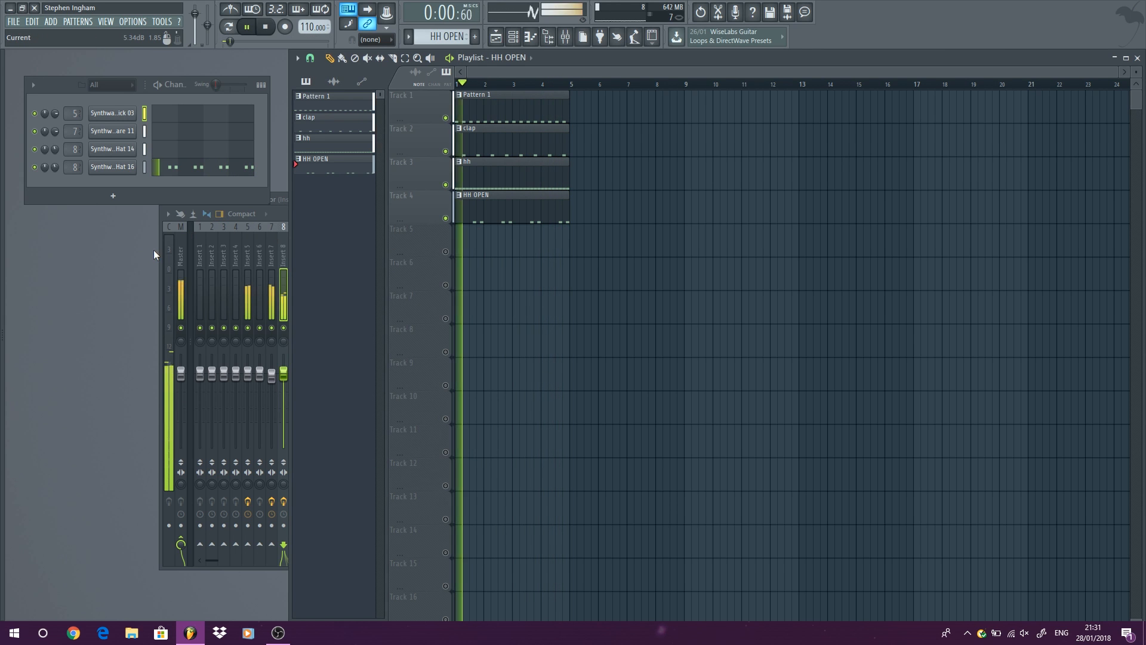
Bring the mixer to the front, stop playback, and route insert 5 only to insert 3.
{"action": "left_click", "coordinate": [164, 250]}
{"action": "left_click", "coordinate": [268, 28]}
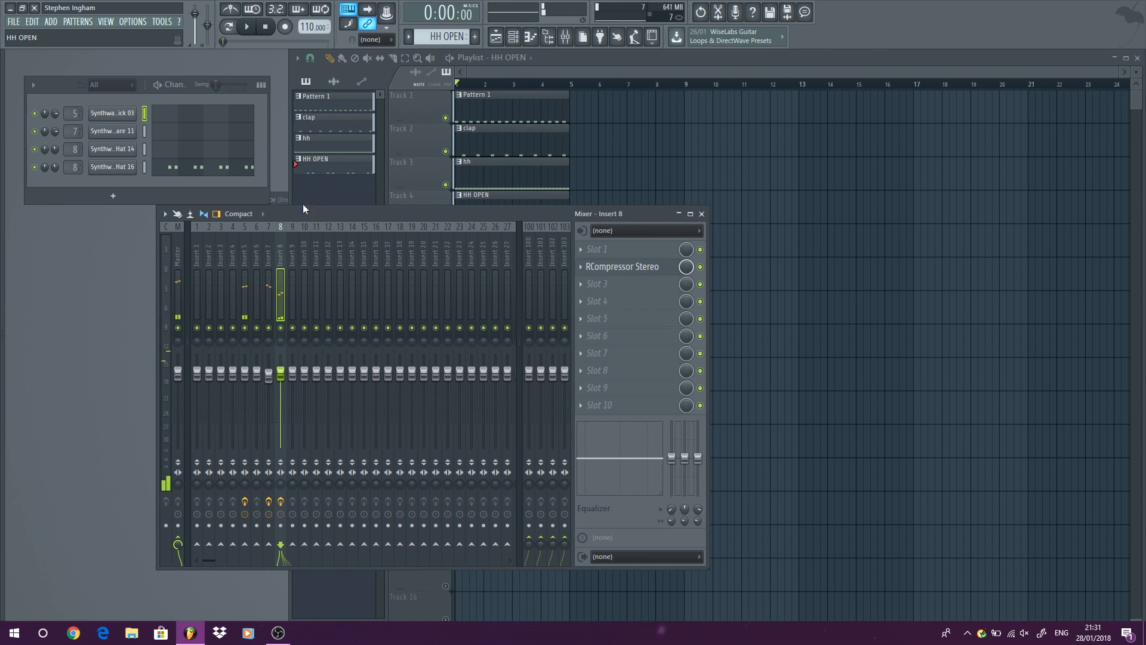
{"action": "left_click", "coordinate": [243, 252]}
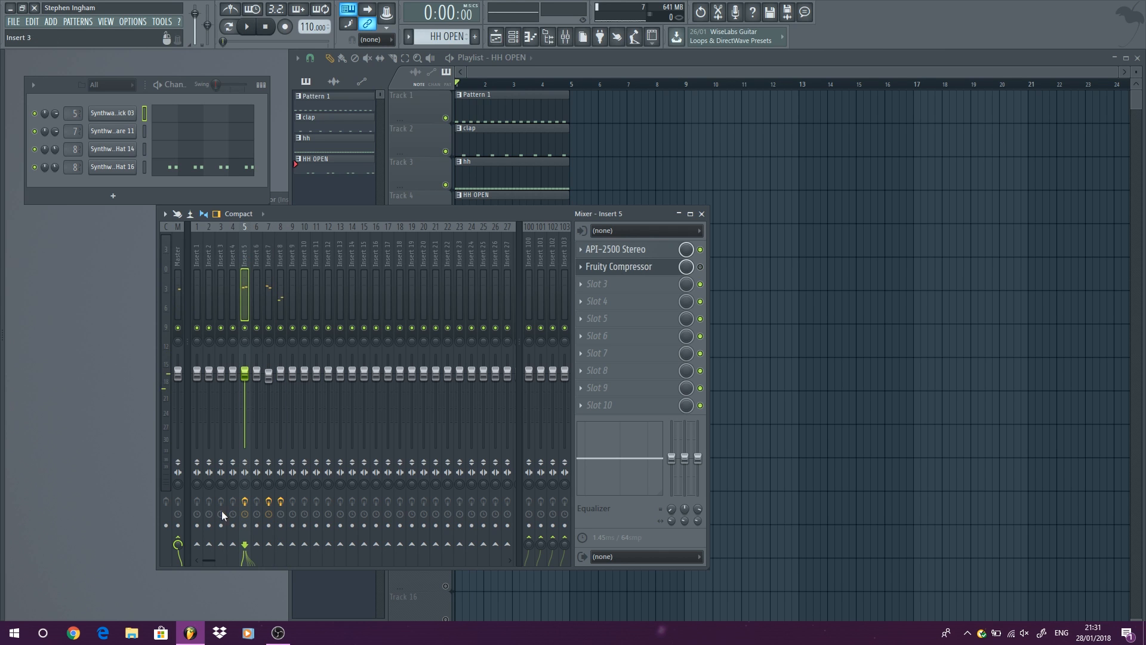
{"action": "right_click", "coordinate": [221, 544]}
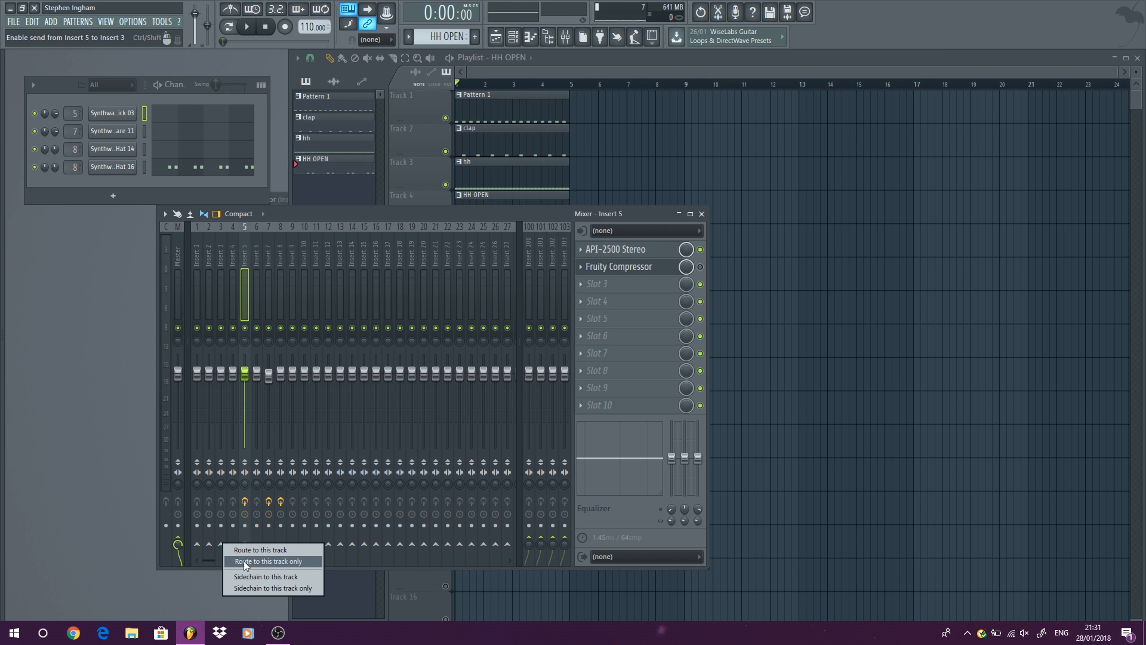
{"action": "left_click", "coordinate": [244, 562]}
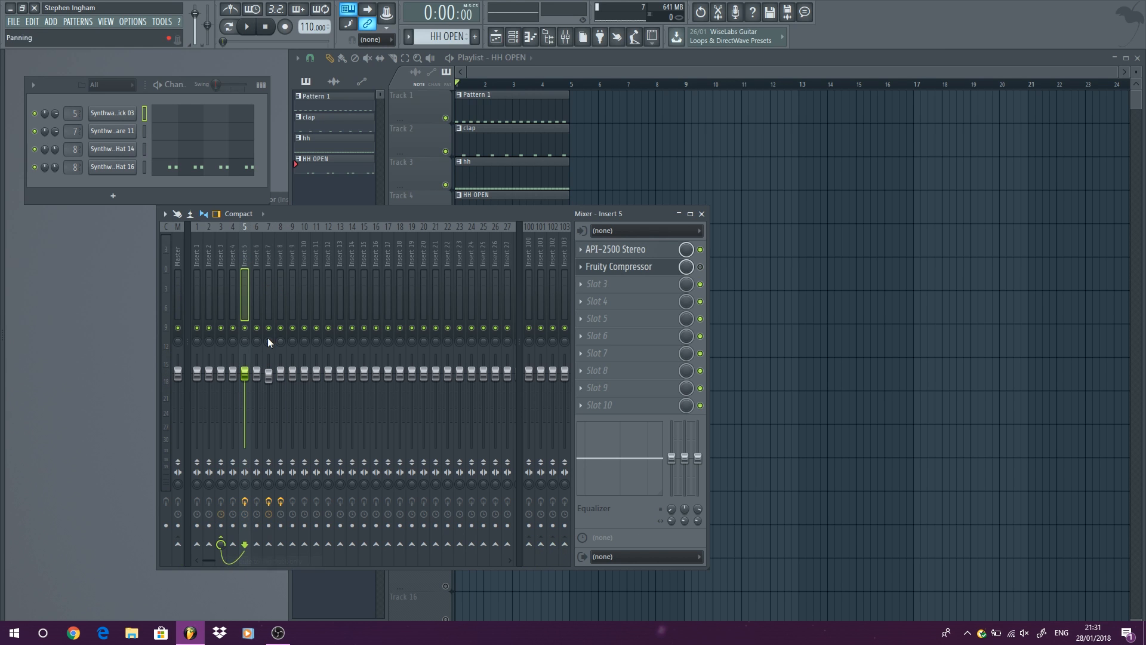
Route inserts 6, 7 and 8 each only to insert 3.
{"action": "left_click", "coordinate": [257, 249]}
{"action": "right_click", "coordinate": [220, 550]}
{"action": "left_click", "coordinate": [244, 561]}
{"action": "left_click", "coordinate": [266, 259]}
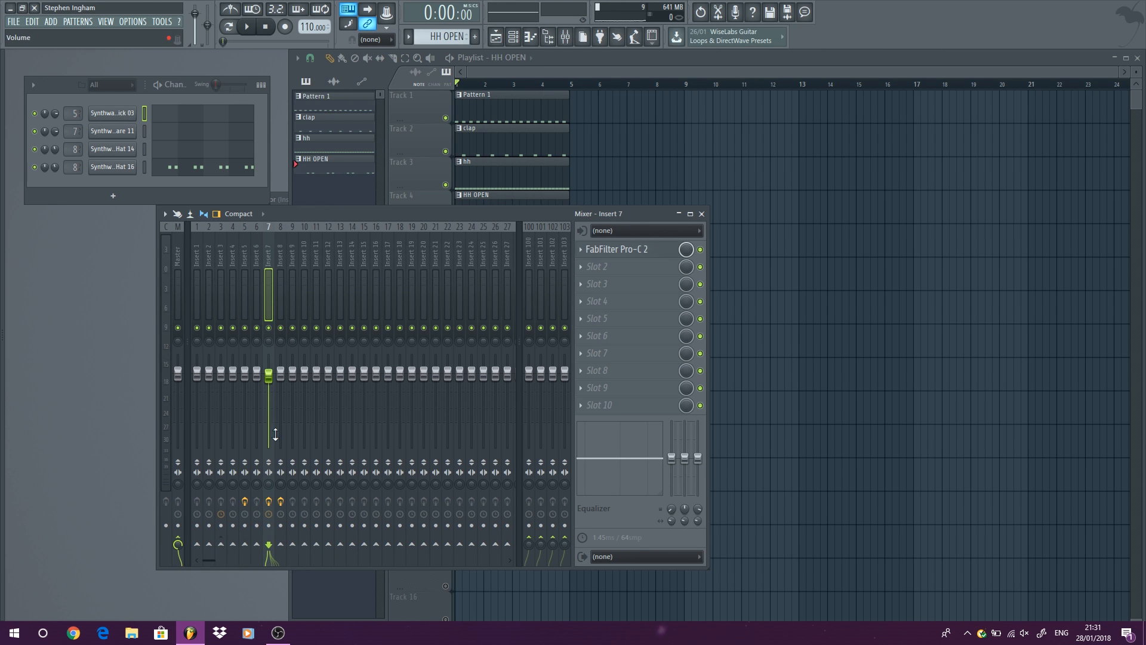
{"action": "right_click", "coordinate": [222, 545]}
{"action": "left_click", "coordinate": [239, 562]}
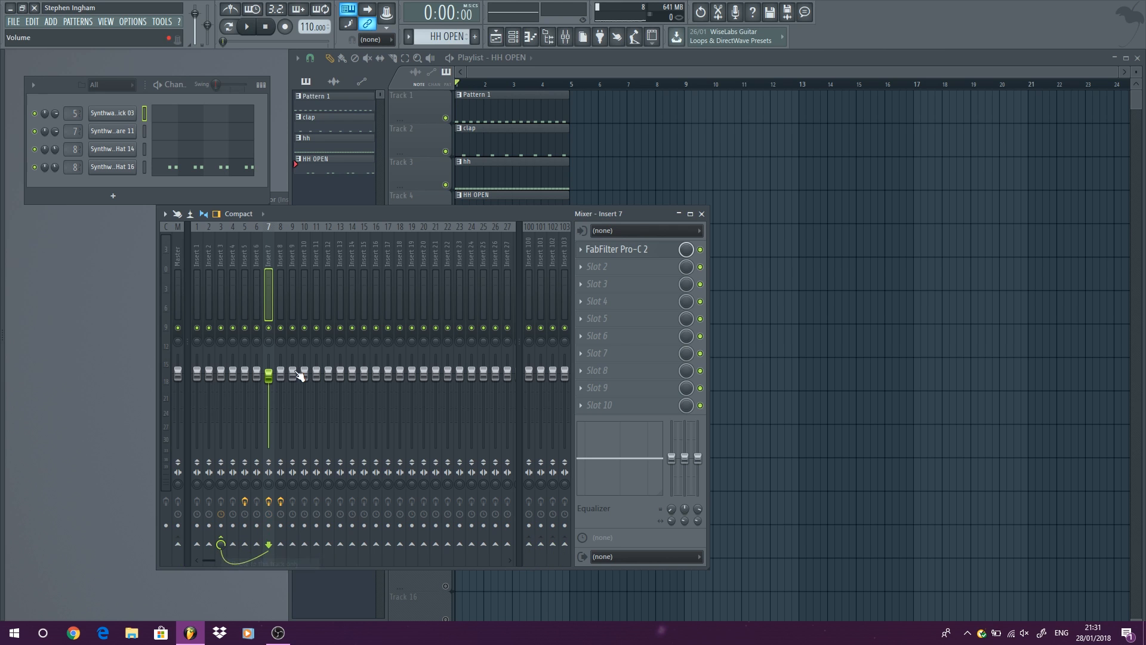
{"action": "left_click", "coordinate": [281, 263]}
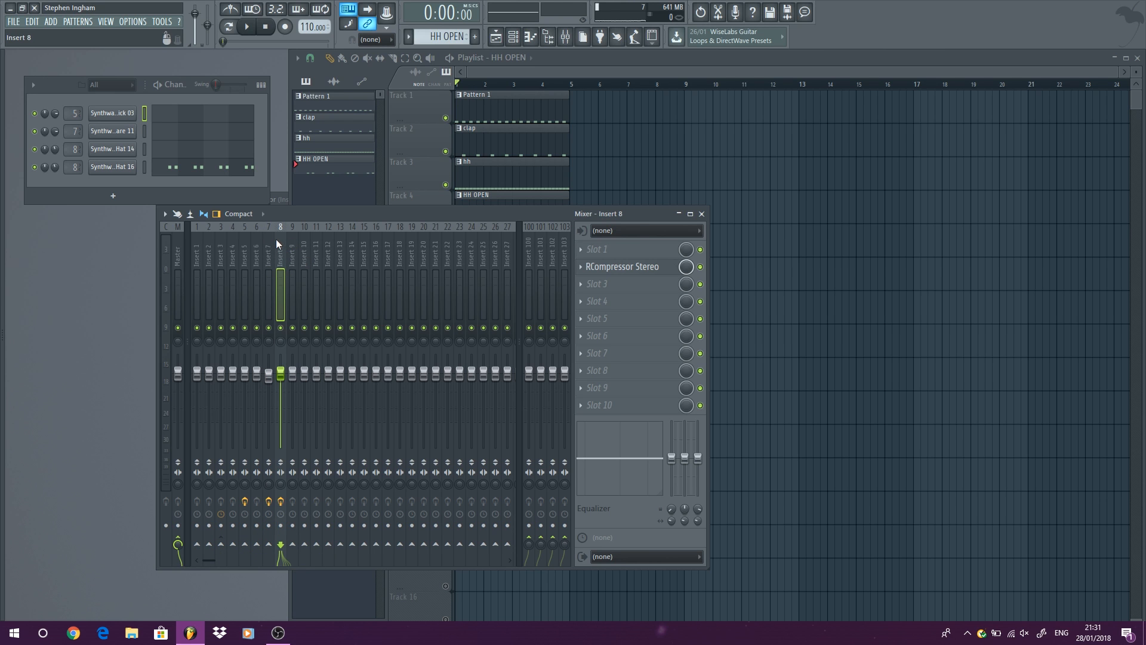
{"action": "right_click", "coordinate": [225, 546]}
{"action": "left_click", "coordinate": [238, 563]}
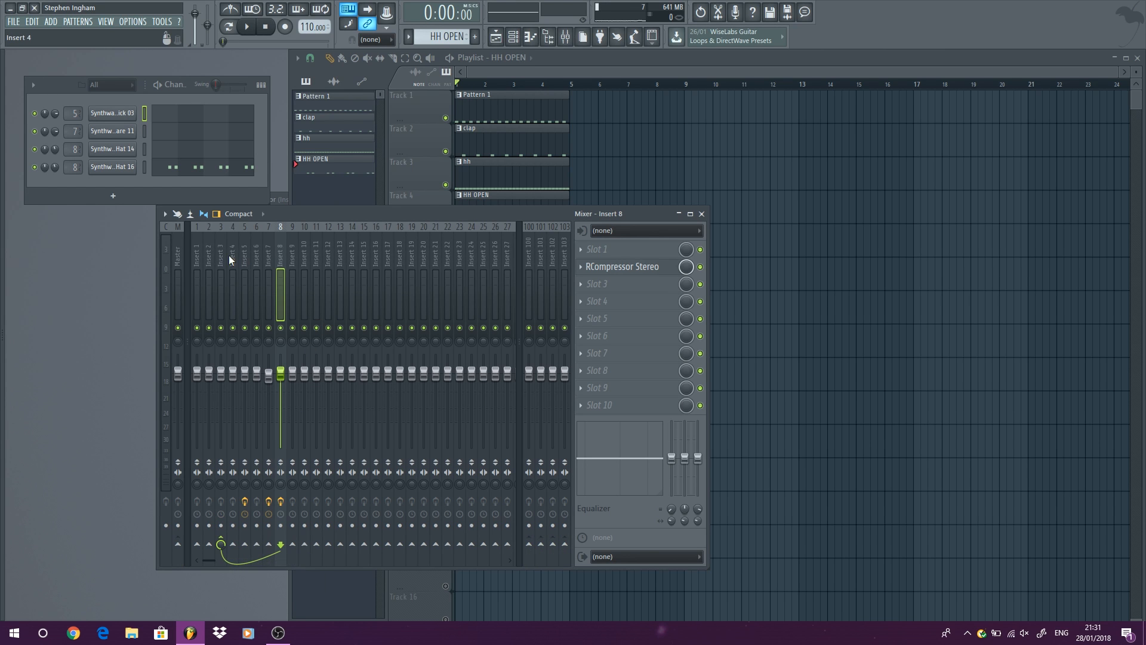
Check the routing of inserts 9, 7 and 3, and audition the loop while muting and unmuting insert 3.
{"action": "left_click", "coordinate": [296, 255]}
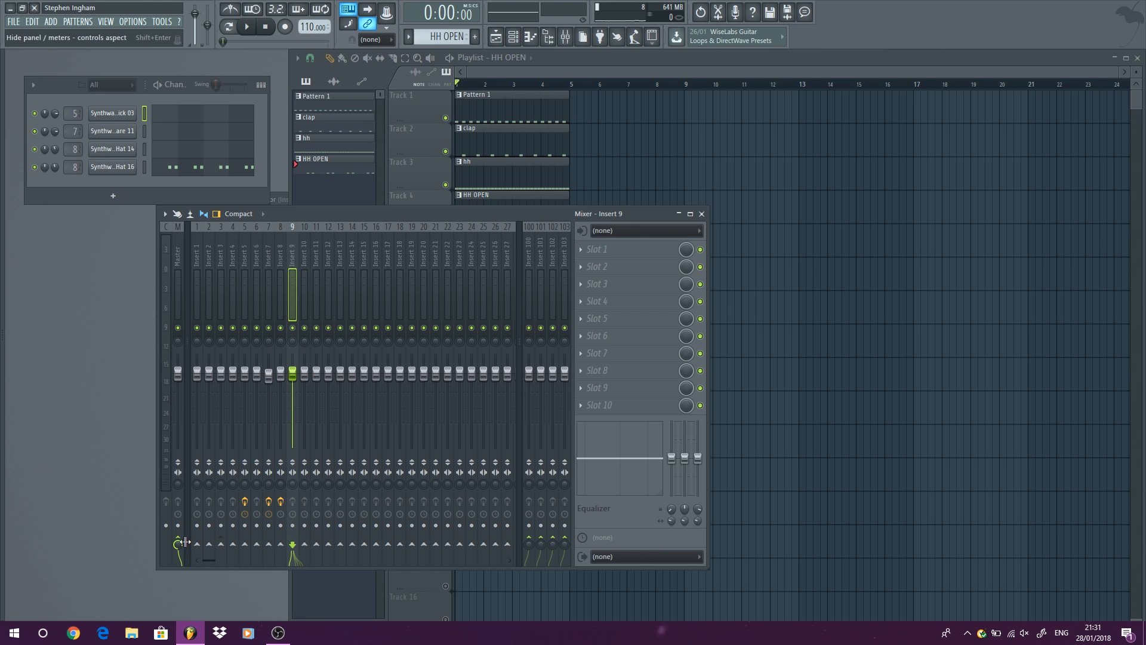
{"action": "left_click", "coordinate": [266, 250]}
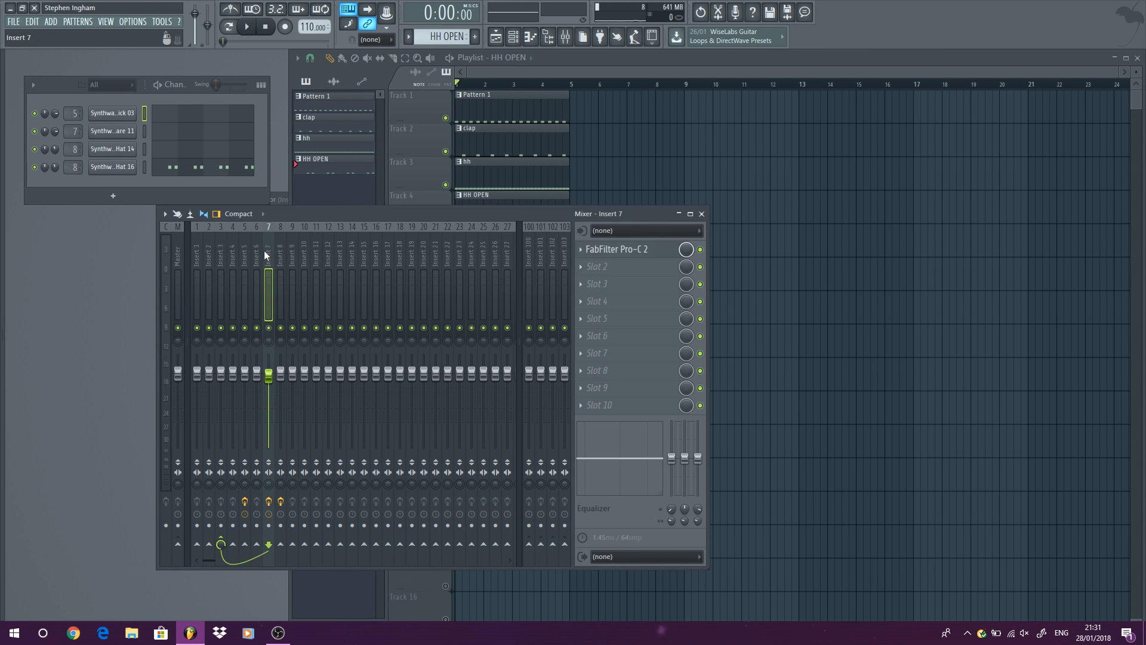
{"action": "left_click", "coordinate": [221, 256]}
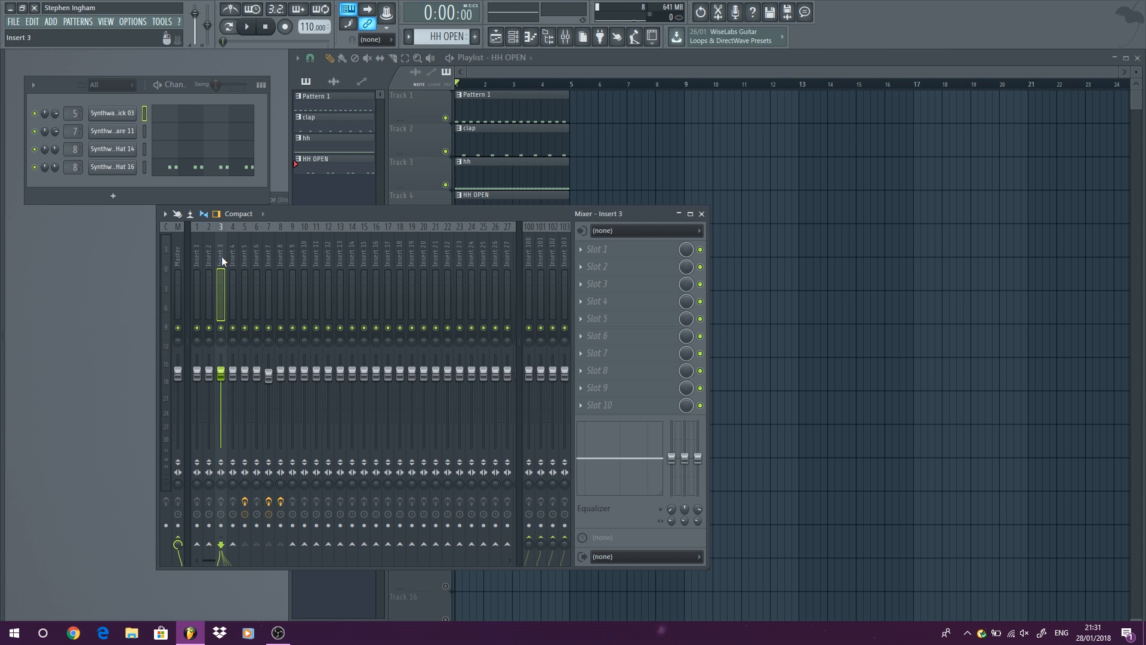
{"action": "left_click", "coordinate": [247, 27]}
{"action": "left_click", "coordinate": [221, 328]}
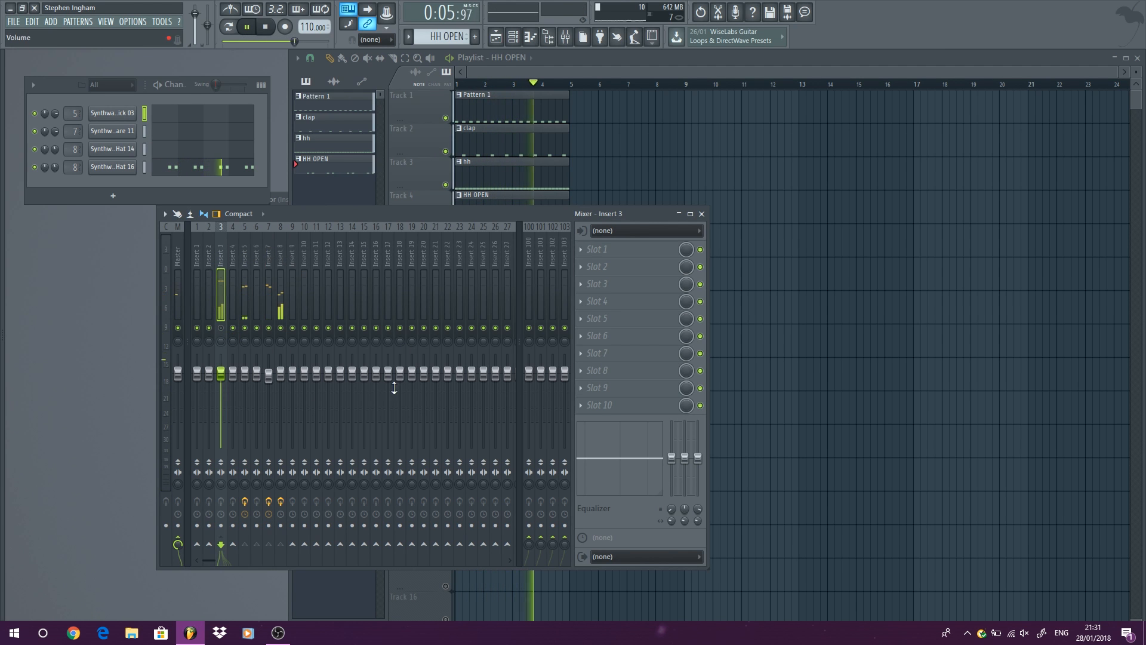
{"action": "left_click", "coordinate": [221, 328]}
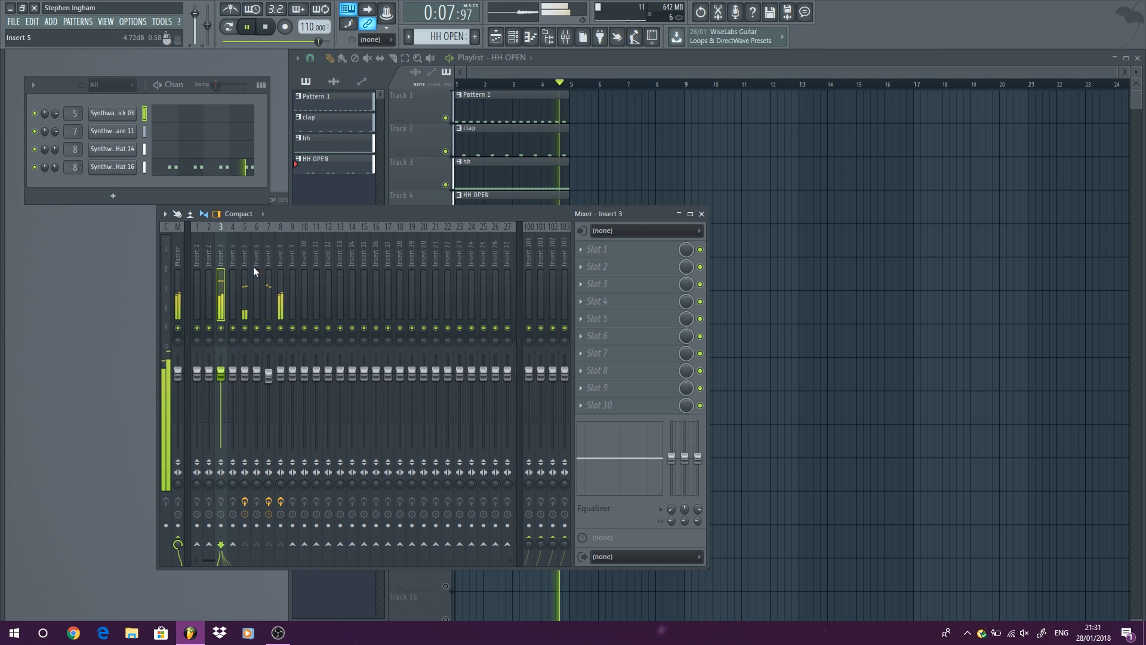
{"action": "left_click", "coordinate": [270, 25]}
Load API-2500 Stereo into slot 2 of insert 3 and move its window over the mixer.
{"action": "left_click", "coordinate": [623, 275]}
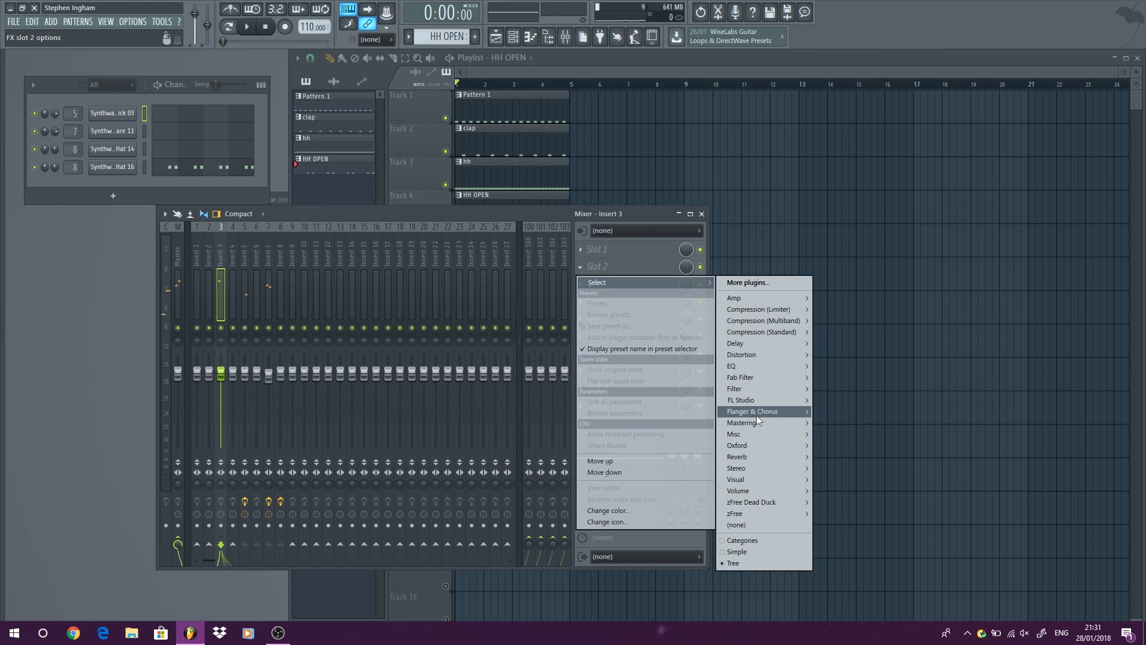
{"action": "mouse_move", "coordinate": [762, 432]}
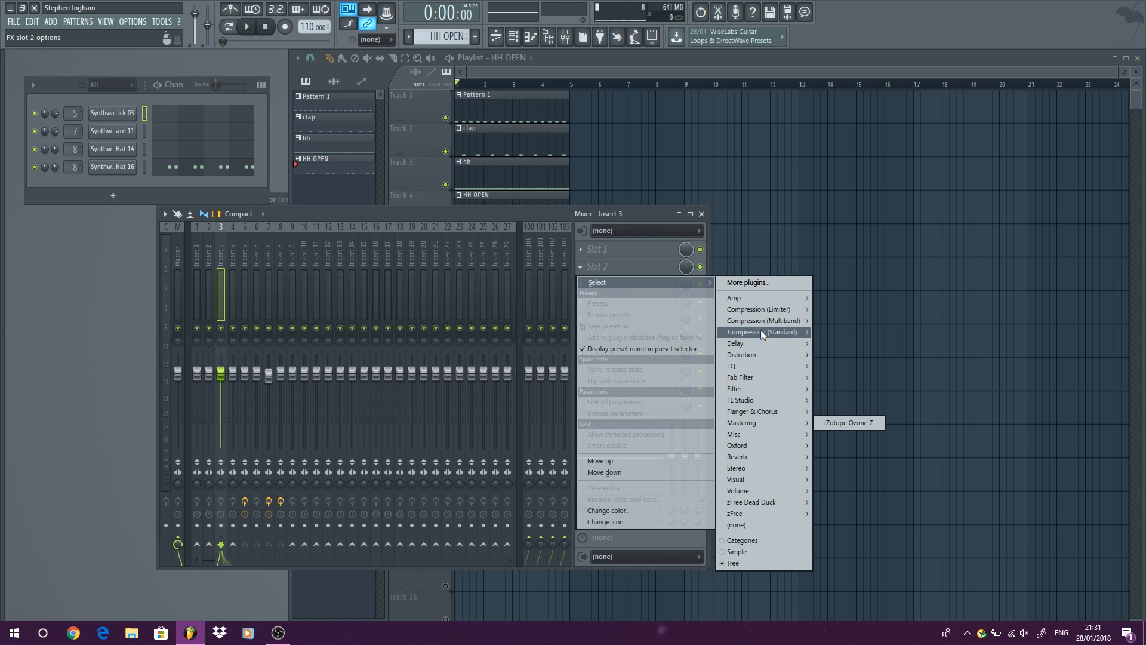
{"action": "mouse_move", "coordinate": [769, 334]}
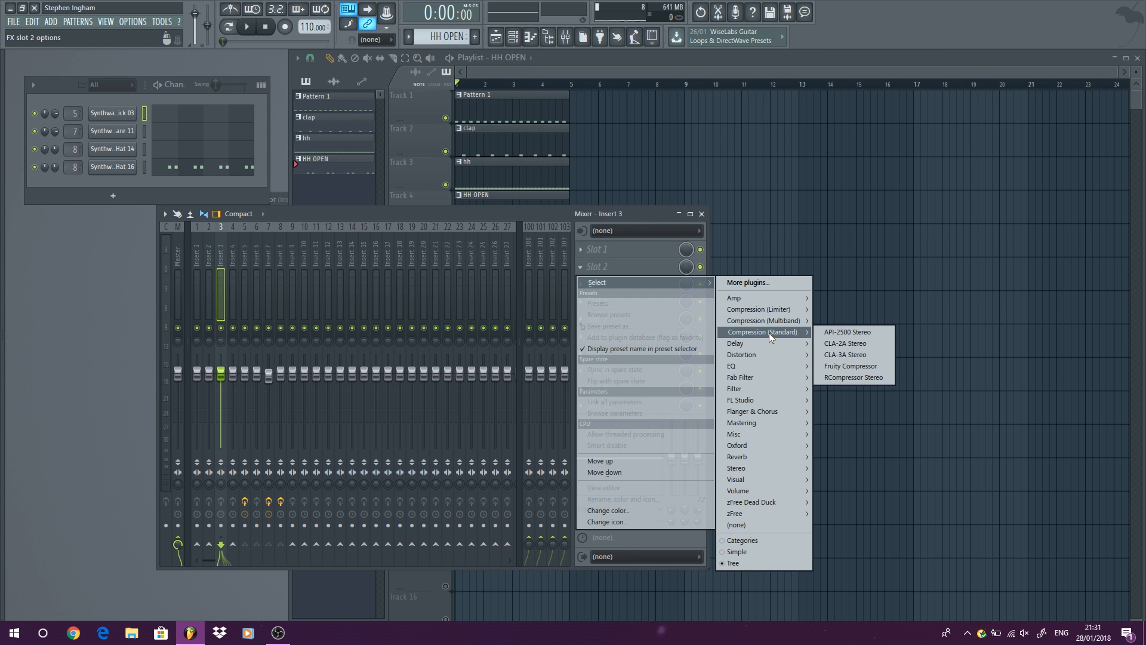
{"action": "left_click", "coordinate": [879, 329]}
{"action": "left_click_drag", "start_coordinate": [286, 127], "coordinate": [460, 187]}
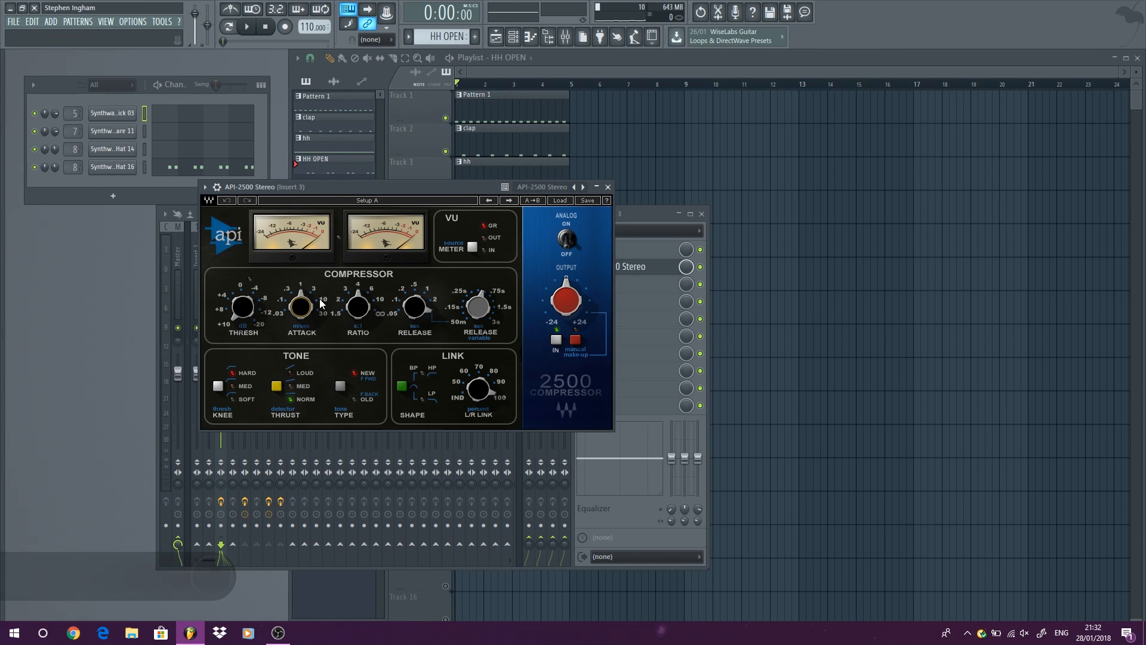
Set the API-2500's attack to 0.3 ms.
{"action": "mouse_move", "coordinate": [305, 310]}
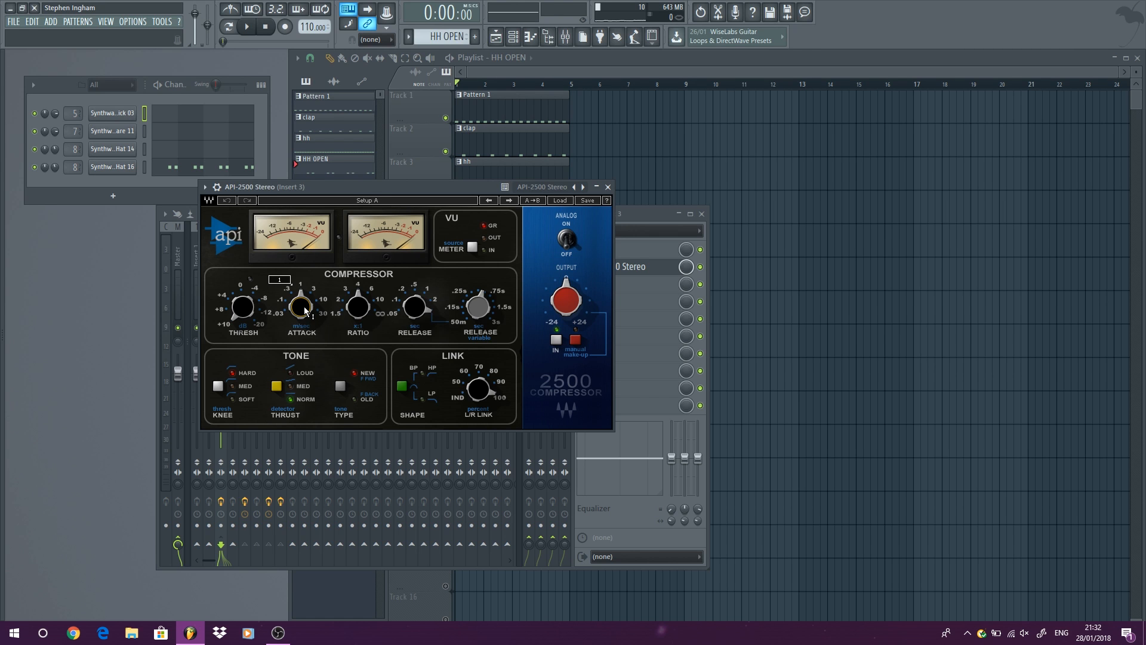
{"action": "left_click_drag", "start_coordinate": [304, 310], "coordinate": [304, 323]}
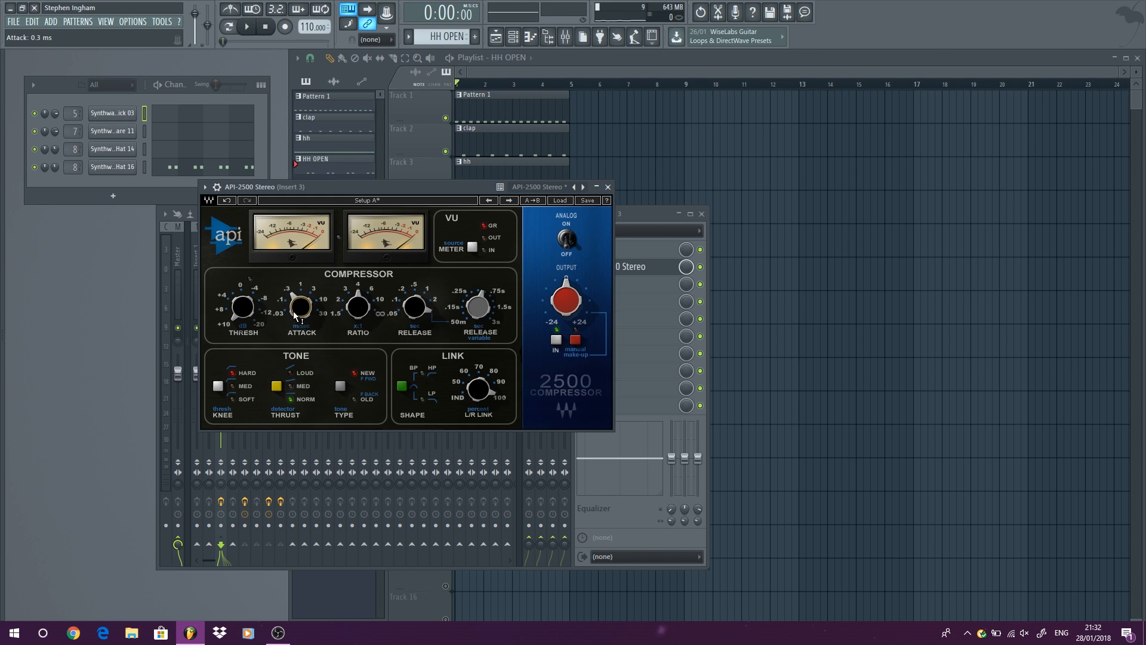
{"action": "left_click_drag", "start_coordinate": [300, 306], "coordinate": [300, 327]}
{"action": "mouse_move", "coordinate": [302, 315]}
{"action": "left_mouse_down"}
{"action": "mouse_move", "coordinate": [301, 296]}
{"action": "mouse_move", "coordinate": [299, 306]}
{"action": "left_mouse_up"}
{"action": "mouse_move", "coordinate": [299, 306]}
Set the API-2500's ratio to 2:1 and switch its release from variable to a fixed setting.
{"action": "mouse_move", "coordinate": [358, 306]}
{"action": "left_click_drag", "start_coordinate": [358, 306], "coordinate": [358, 328]}
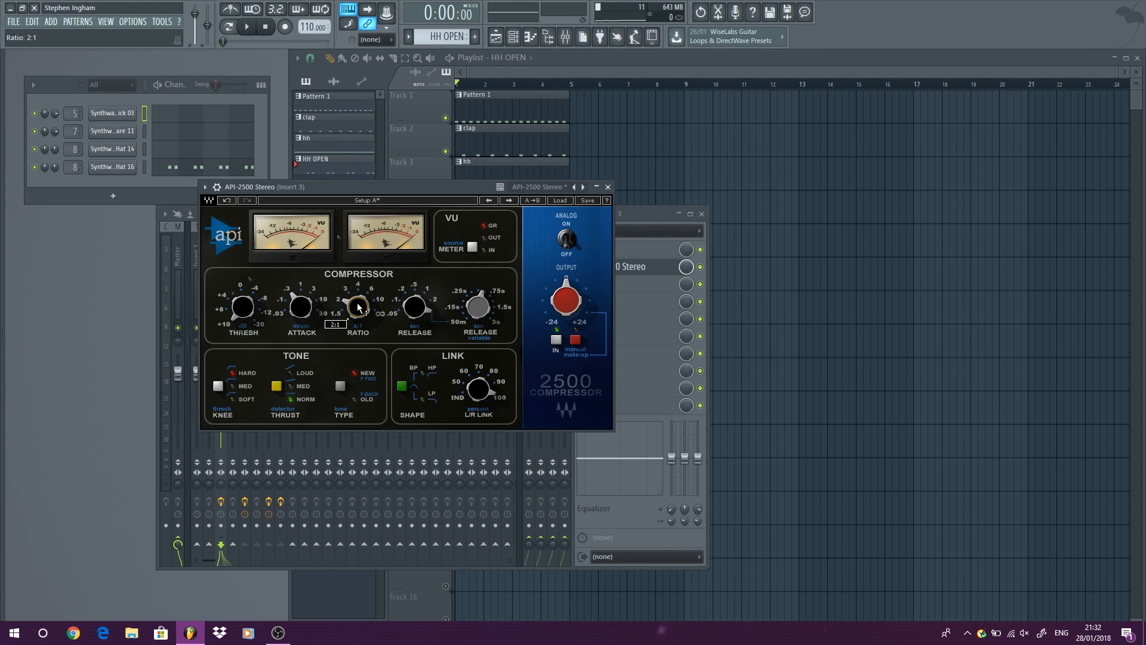
{"action": "mouse_move", "coordinate": [404, 323]}
{"action": "scroll", "coordinate": [404, 321], "scroll_direction": "down", "scroll_amount": 3}
{"action": "scroll", "coordinate": [404, 319], "scroll_direction": "up", "scroll_amount": 1}
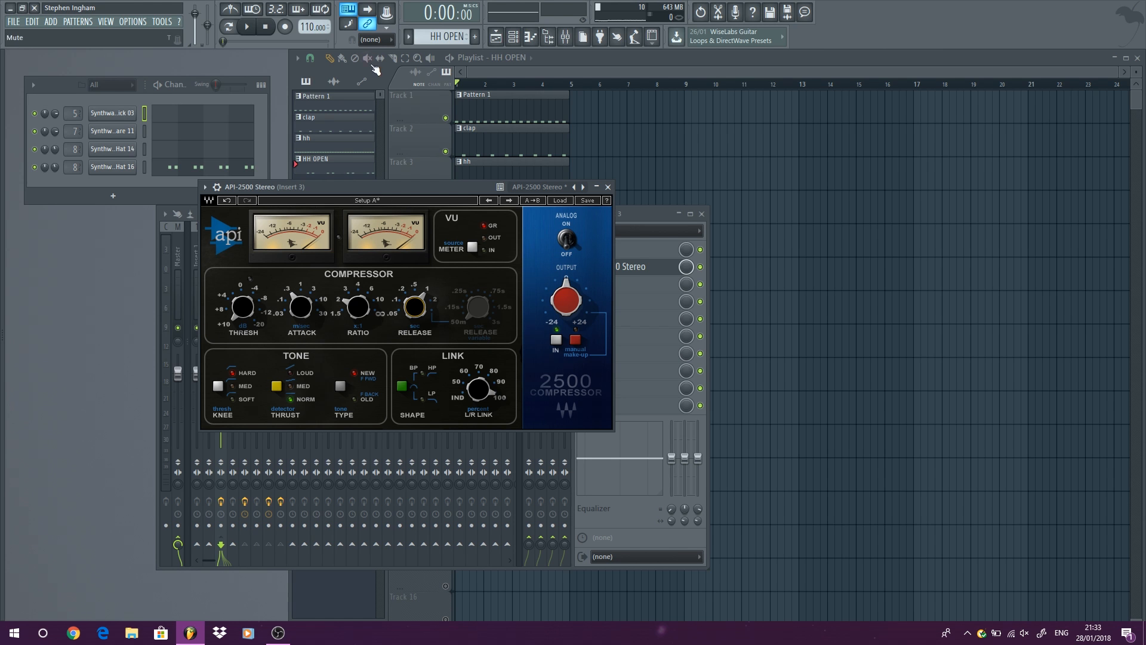
Set the API-2500's threshold to 8.01 dB while auditioning the loop, and stop playback.
{"action": "key", "text": "space"}
{"action": "left_click_drag", "start_coordinate": [243, 307], "coordinate": [243, 299]}
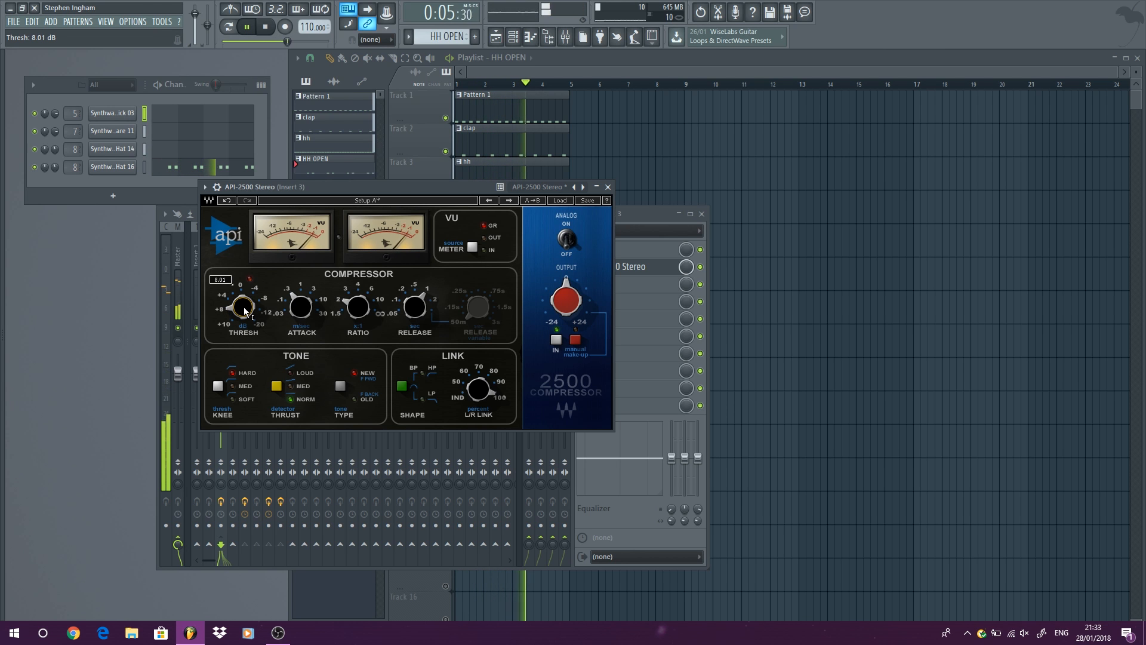
{"action": "key", "text": "space"}
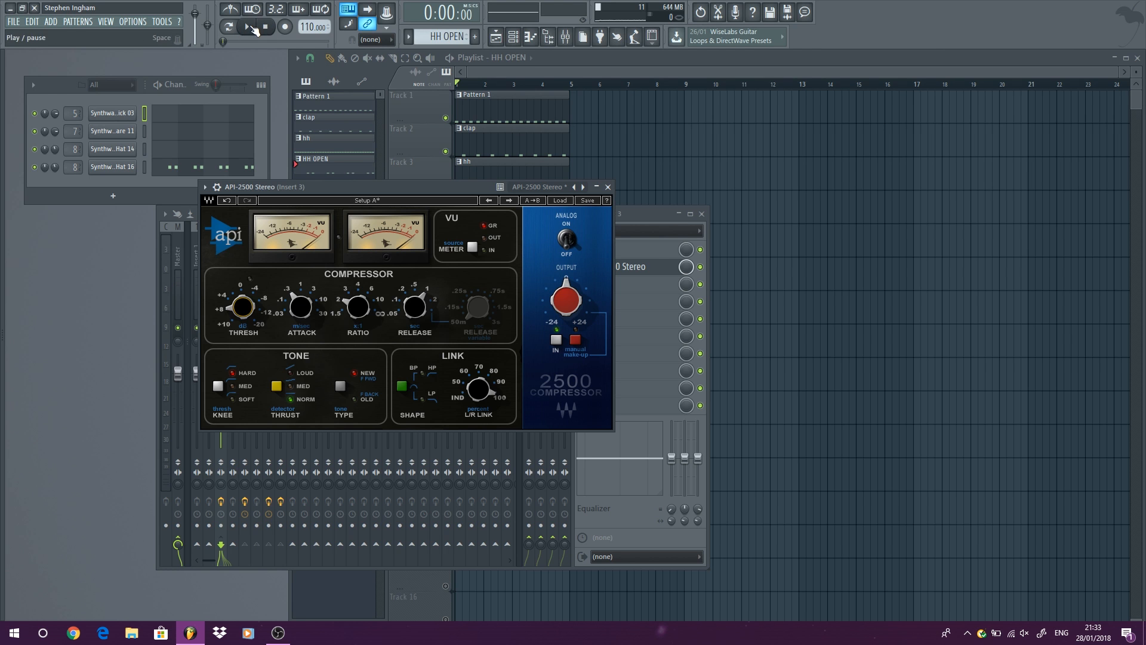
Compare the full loop with the API-2500 on insert 3 bypassed and enabled, leaving it enabled.
{"action": "left_click", "coordinate": [246, 27]}
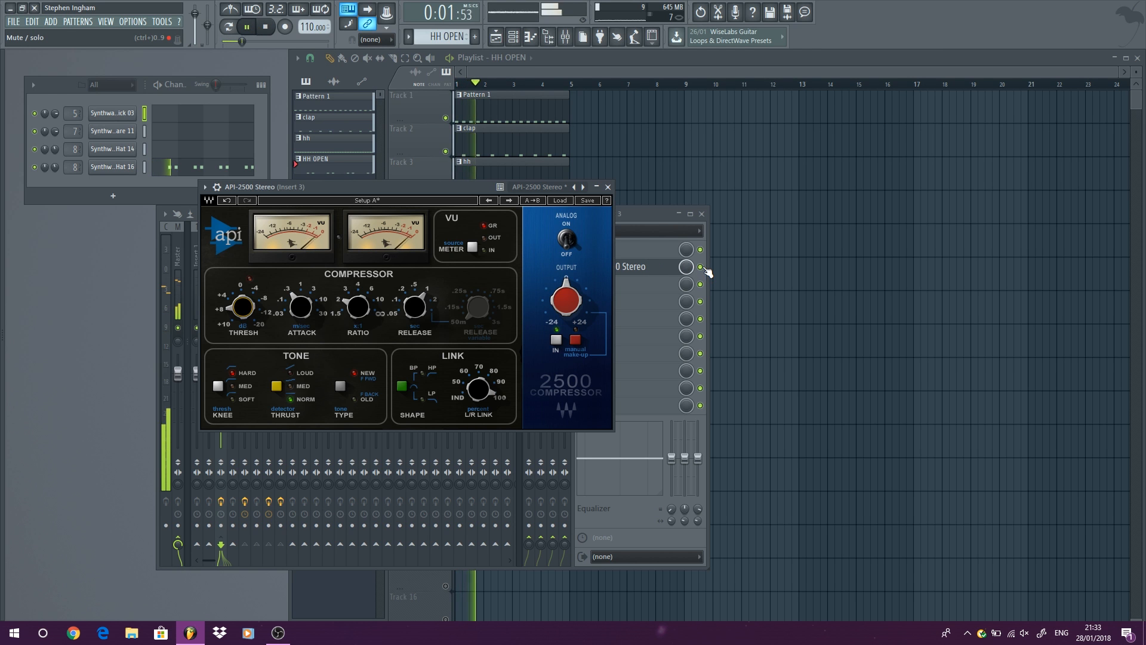
{"action": "left_click", "coordinate": [702, 271]}
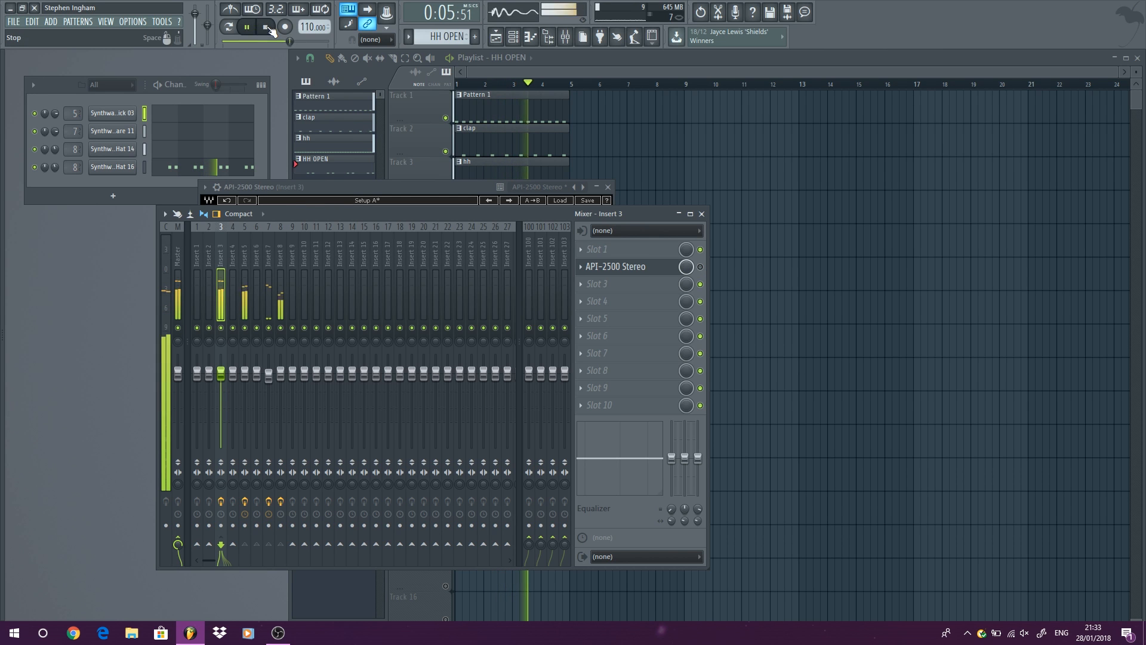
{"action": "key", "text": "space"}
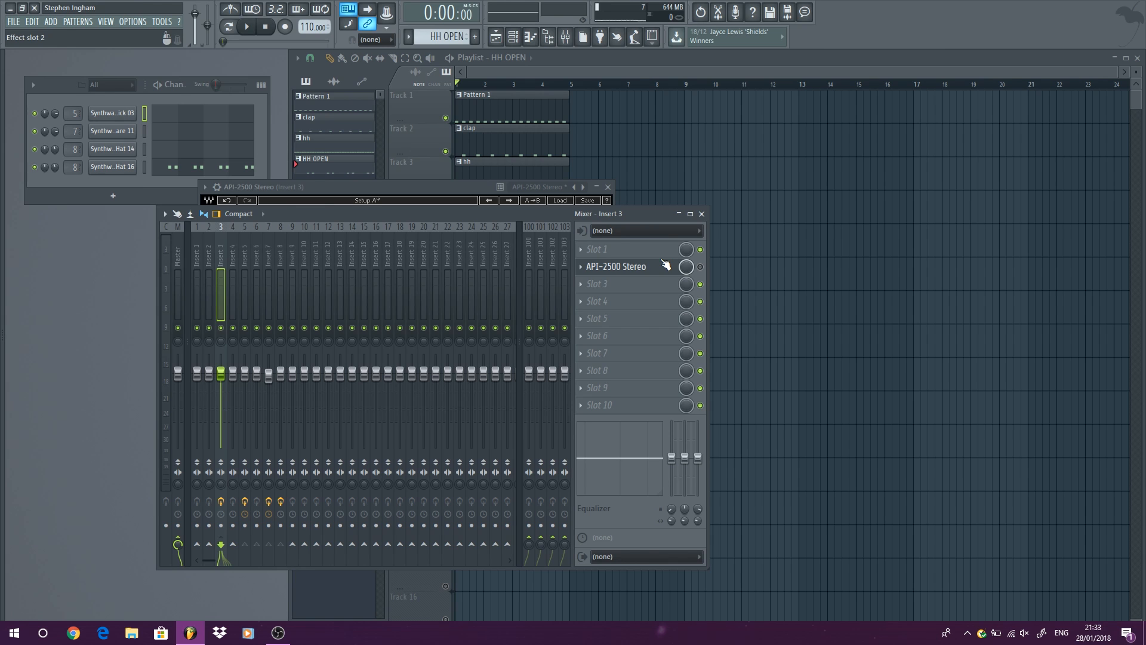
{"action": "key", "text": "space"}
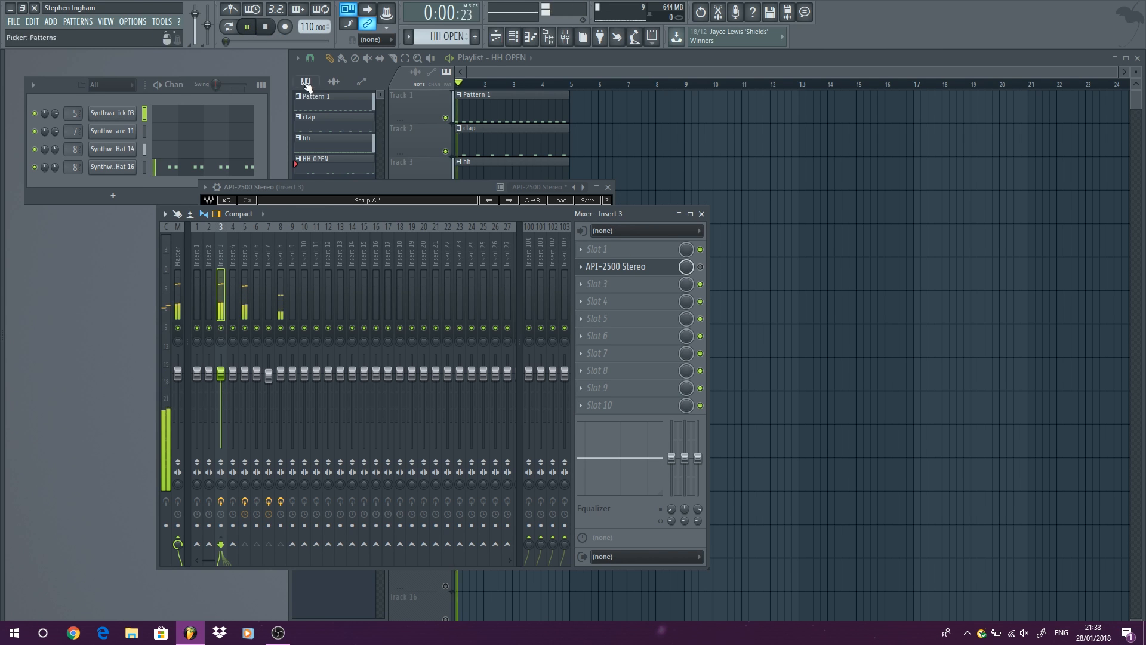
{"action": "left_click", "coordinate": [702, 267]}
{"action": "left_click", "coordinate": [701, 267]}
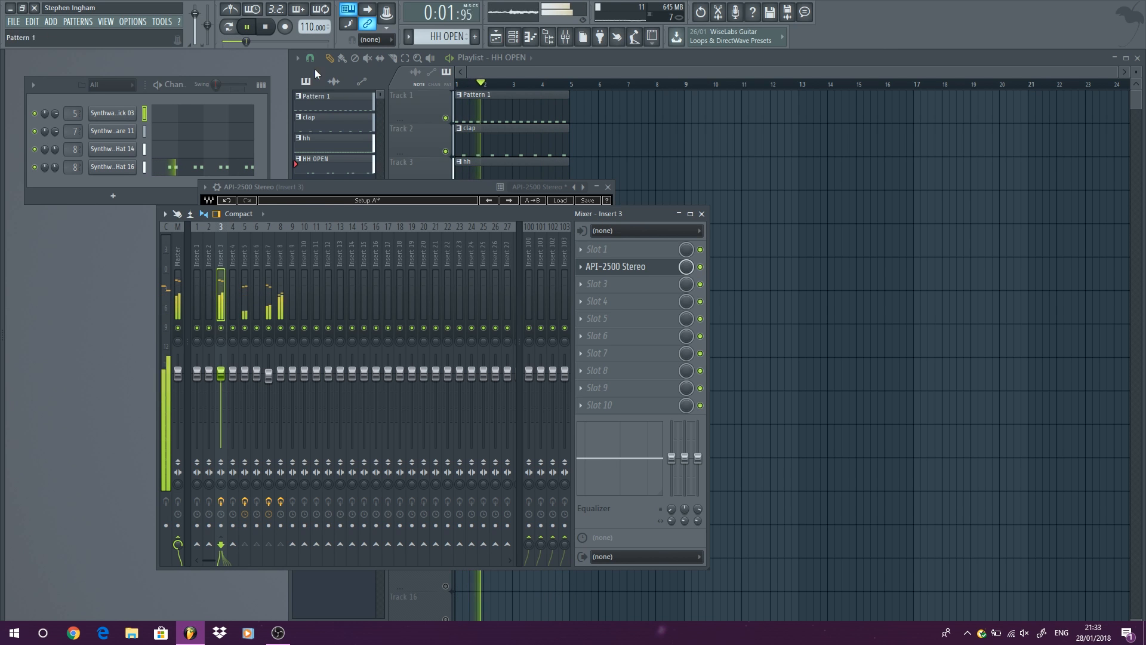
{"action": "key", "text": "space"}
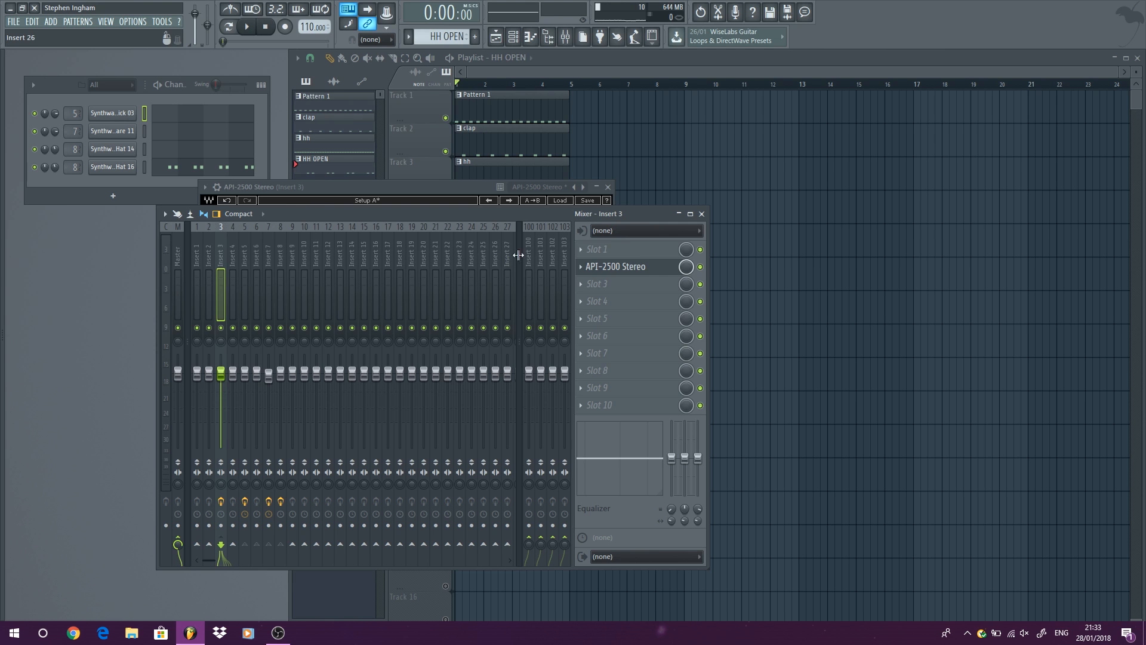
Solo the clap track in the playlist and move FabFilter Pro-C 2 to slot 3 of insert 7.
{"action": "left_click", "coordinate": [268, 257]}
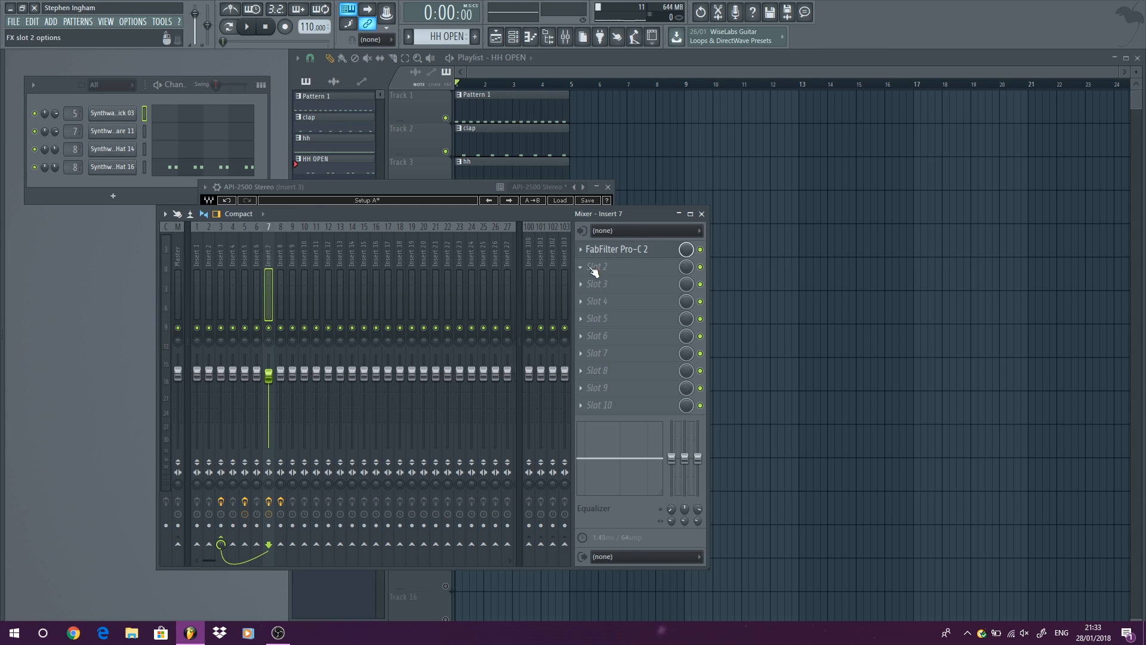
{"action": "left_click", "coordinate": [701, 144]}
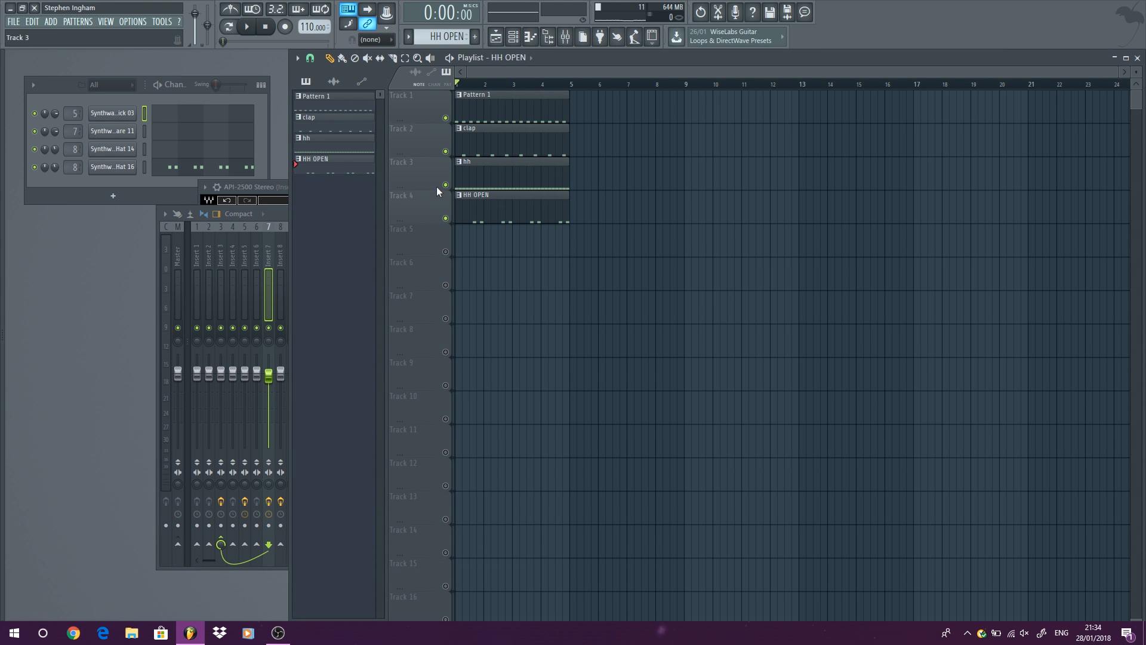
{"action": "right_click", "coordinate": [446, 152]}
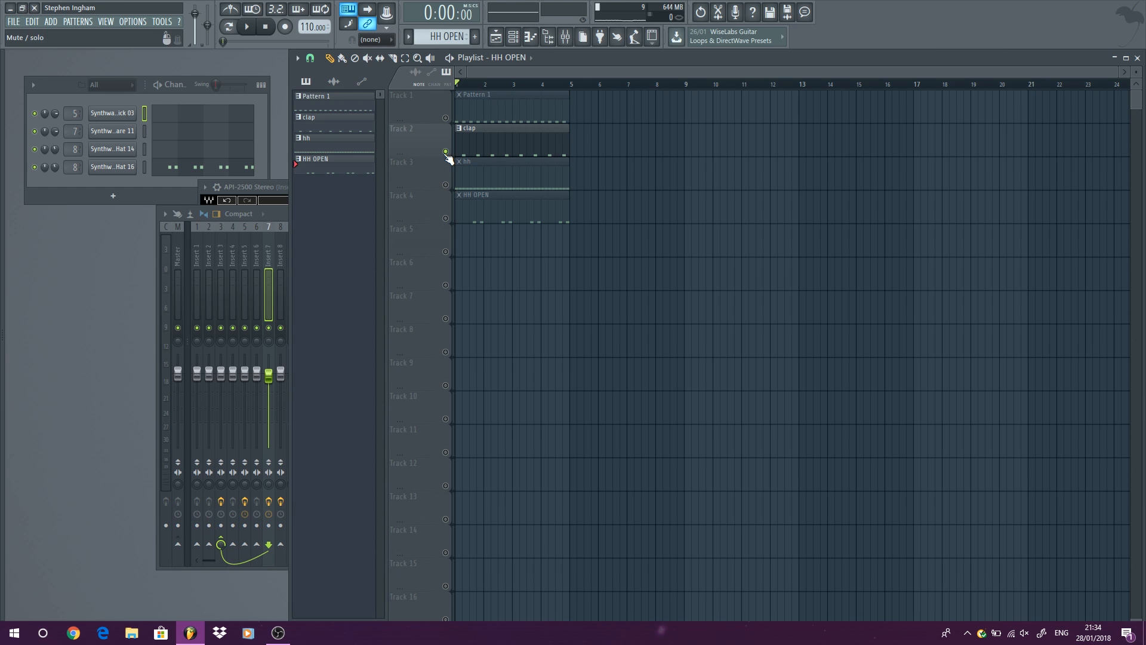
{"action": "left_click", "coordinate": [277, 213]}
{"action": "left_click_drag", "start_coordinate": [612, 250], "coordinate": [612, 284]}
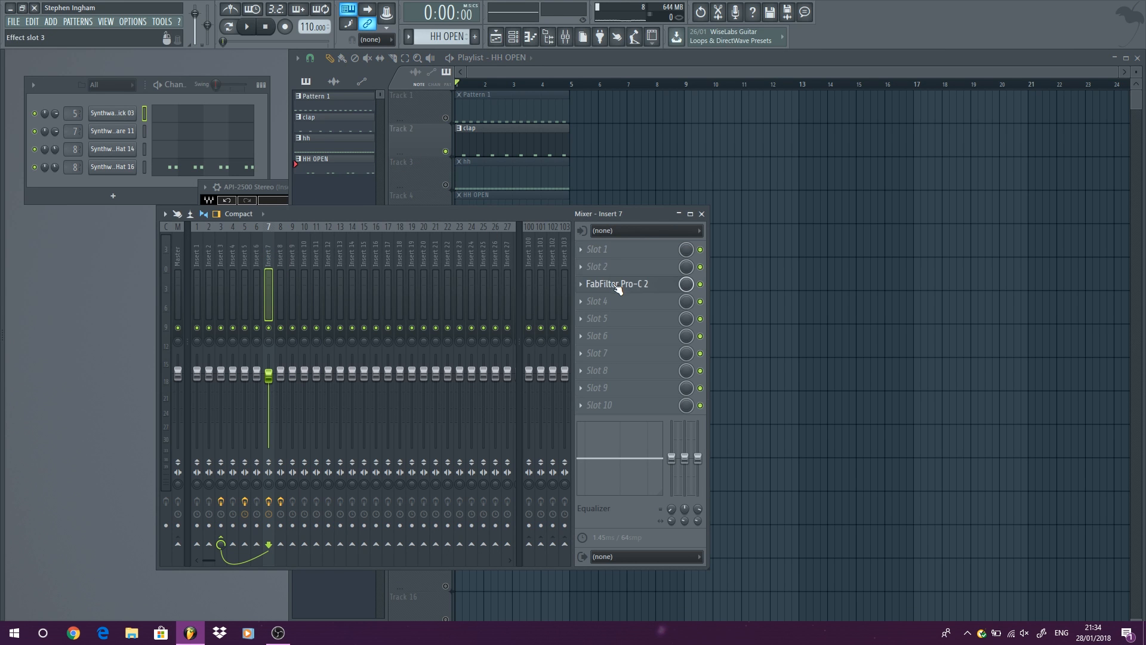
Play the clap, load ValhallaRoom into slot 5 of insert 7, and set its mix to 14.3%.
{"action": "left_click", "coordinate": [249, 27]}
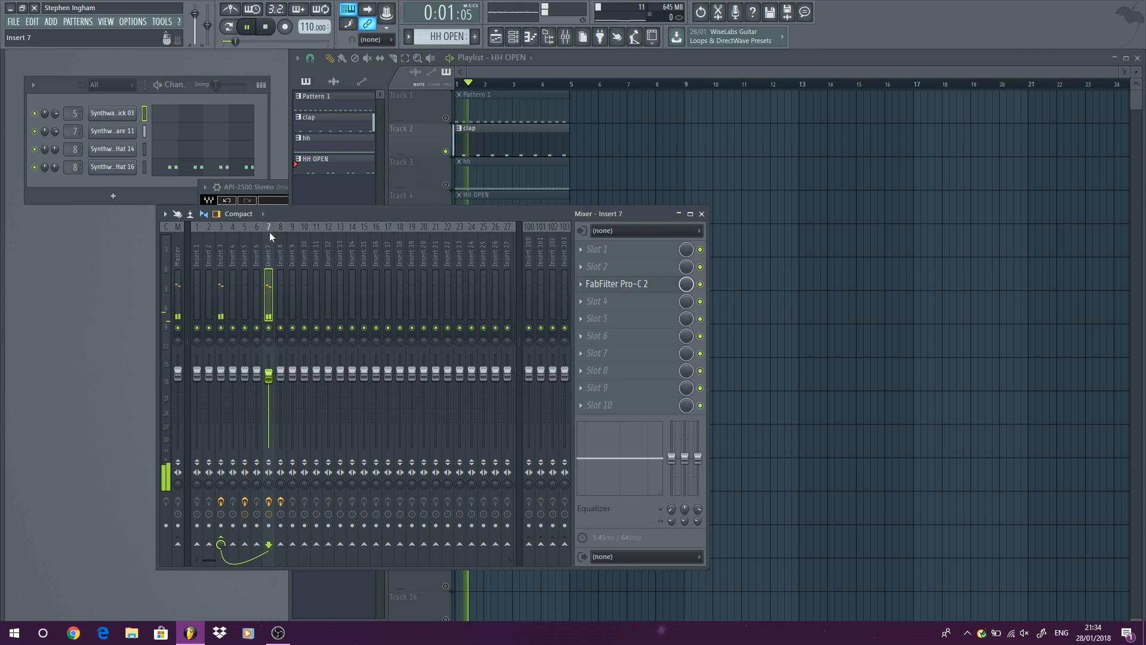
{"action": "left_click", "coordinate": [630, 327]}
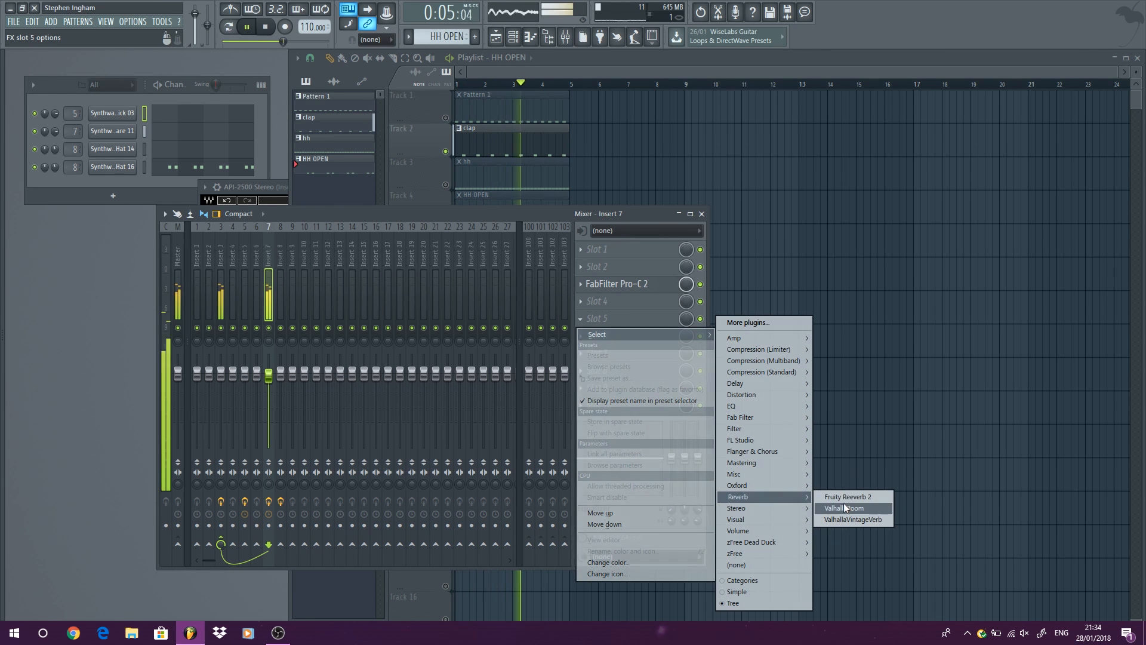
{"action": "left_click", "coordinate": [848, 508]}
{"action": "mouse_move", "coordinate": [111, 341]}
{"action": "left_mouse_down"}
{"action": "mouse_move", "coordinate": [109, 370]}
{"action": "mouse_move", "coordinate": [104, 360]}
{"action": "left_mouse_up"}
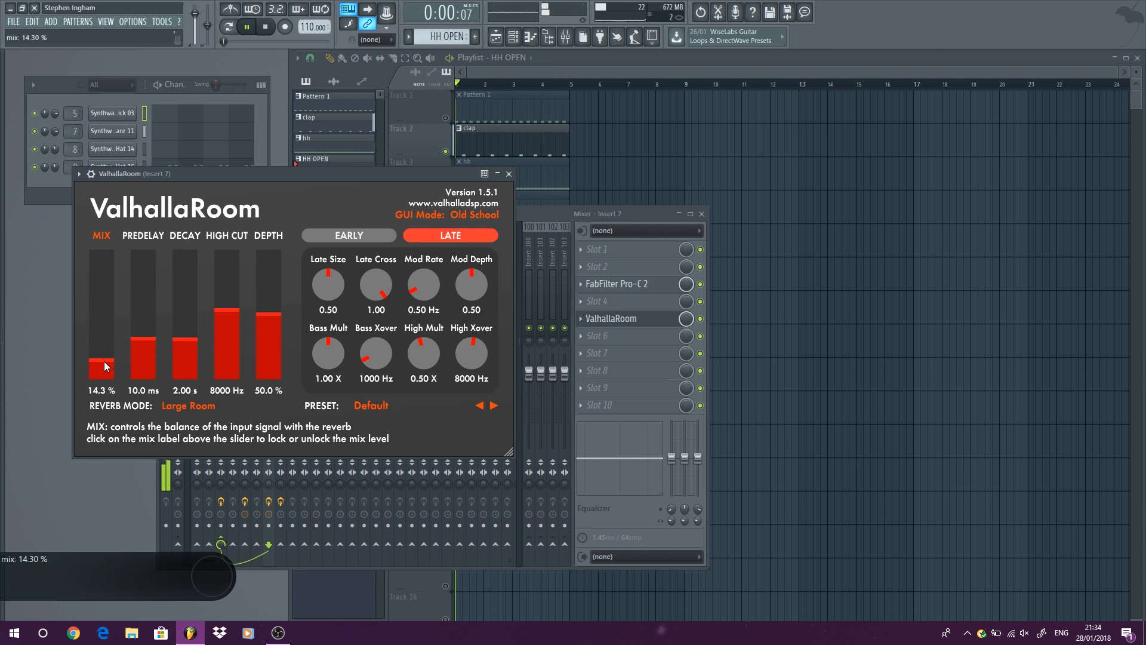
Close ValhallaRoom, stop playback, and reorder insert 7 so ValhallaRoom is in slot 3 above FabFilter Pro-C 2 in slot 4.
{"action": "left_click", "coordinate": [509, 174]}
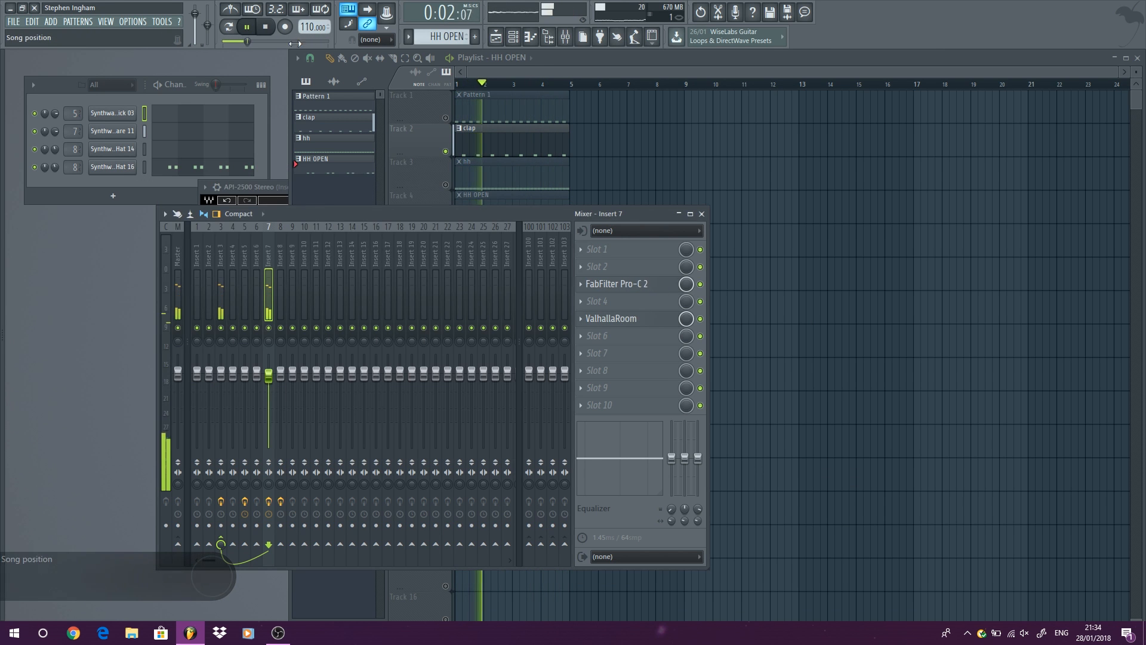
{"action": "key", "text": "space"}
{"action": "left_click_drag", "start_coordinate": [626, 326], "coordinate": [627, 273]}
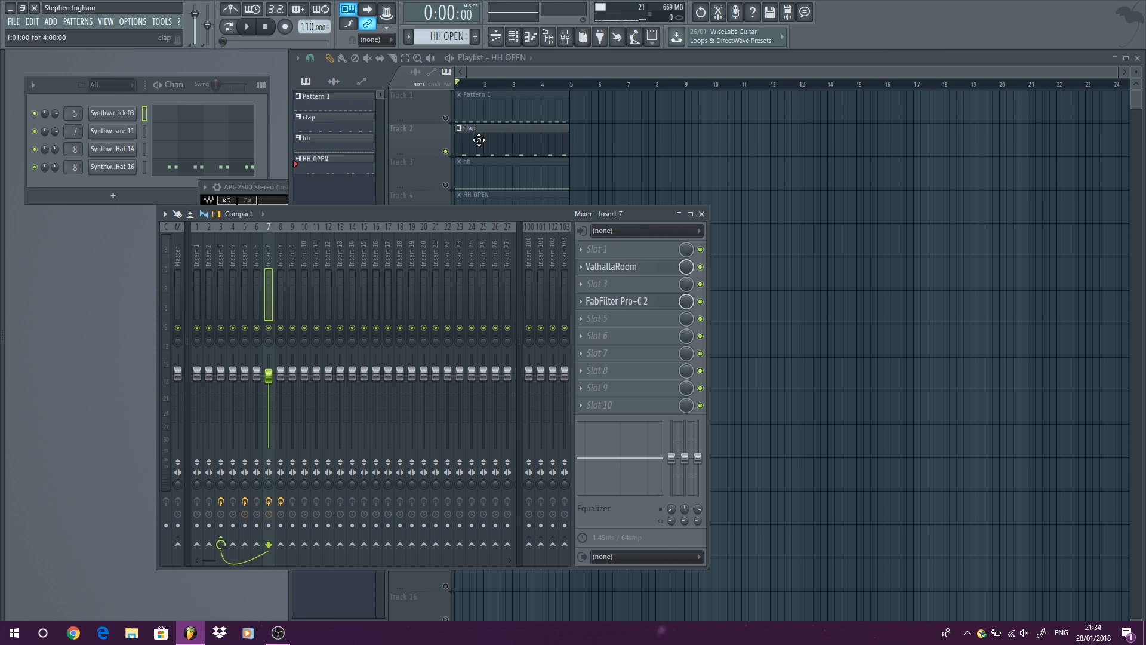
{"action": "left_click_drag", "start_coordinate": [637, 272], "coordinate": [619, 285]}
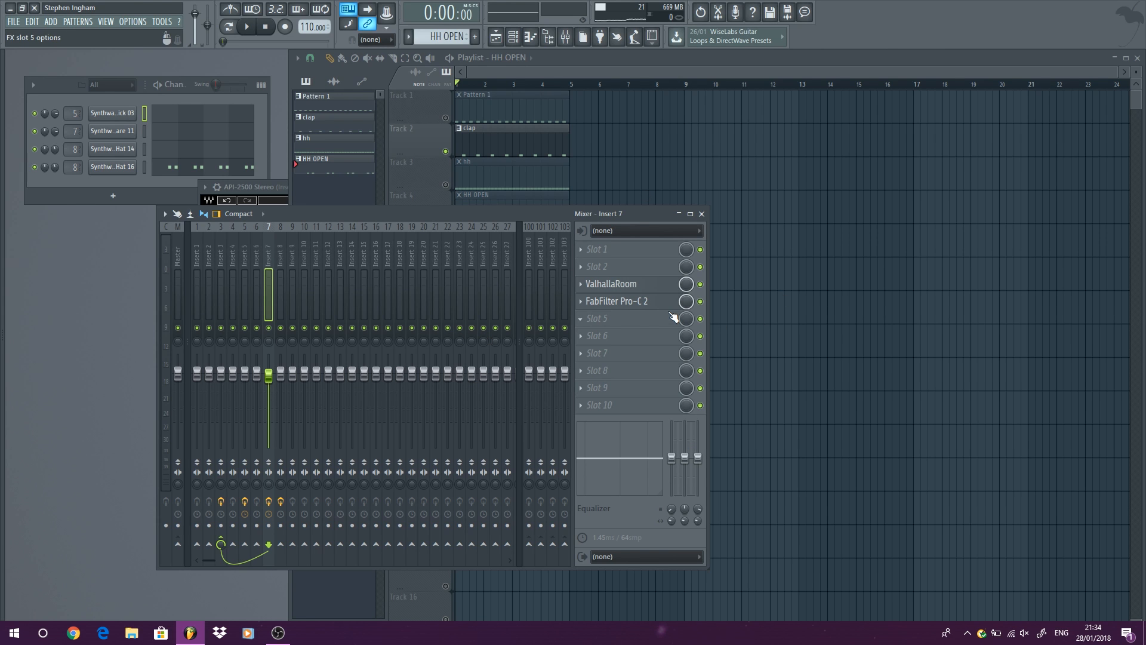
Audition the clap with ValhallaRoom before and after FabFilter Pro-C 2, stop playback, and leave ValhallaRoom first in slot 3.
{"action": "left_click", "coordinate": [250, 28]}
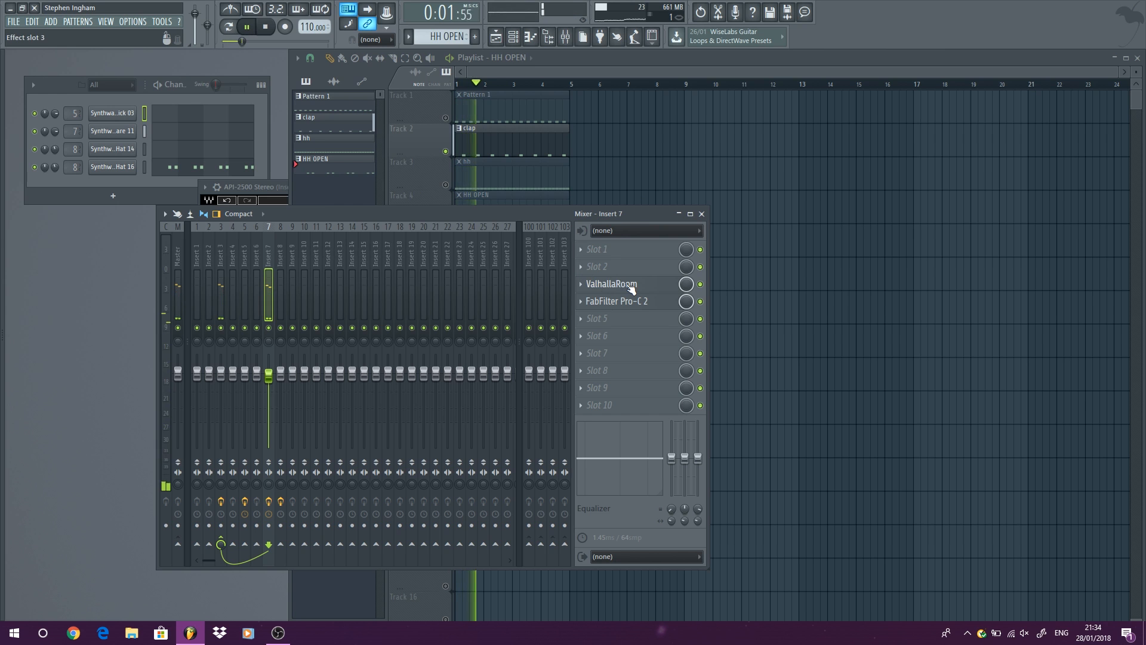
{"action": "mouse_move", "coordinate": [632, 288]}
{"action": "left_mouse_down"}
{"action": "mouse_move", "coordinate": [632, 305]}
{"action": "mouse_move", "coordinate": [632, 287]}
{"action": "left_mouse_up"}
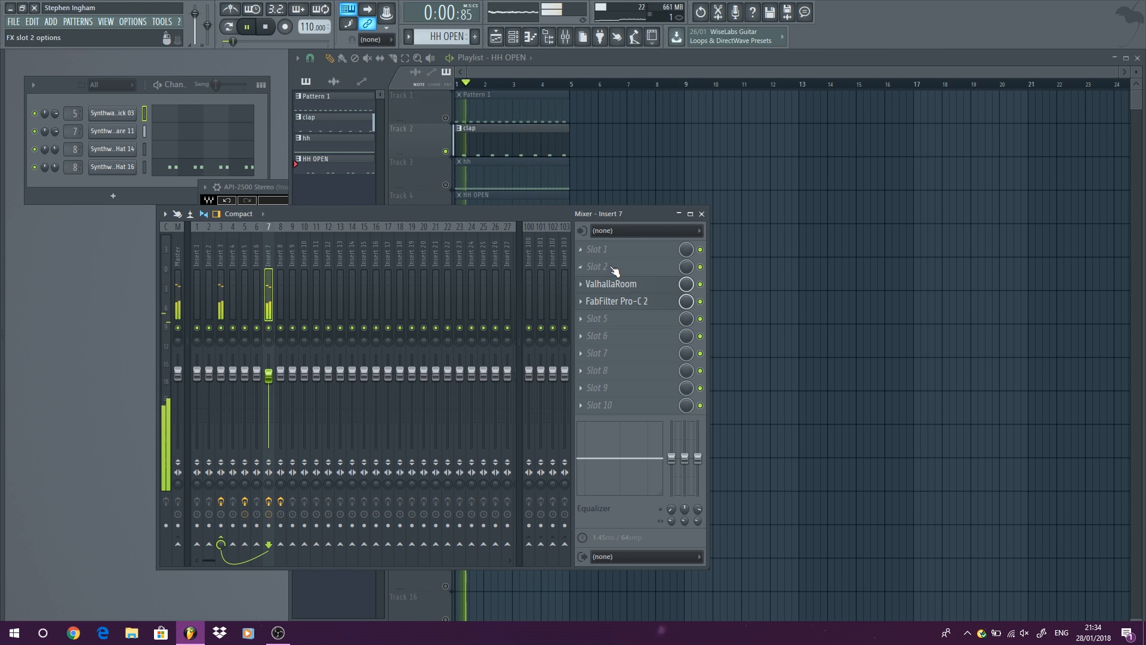
{"action": "left_click_drag", "start_coordinate": [618, 285], "coordinate": [621, 303]}
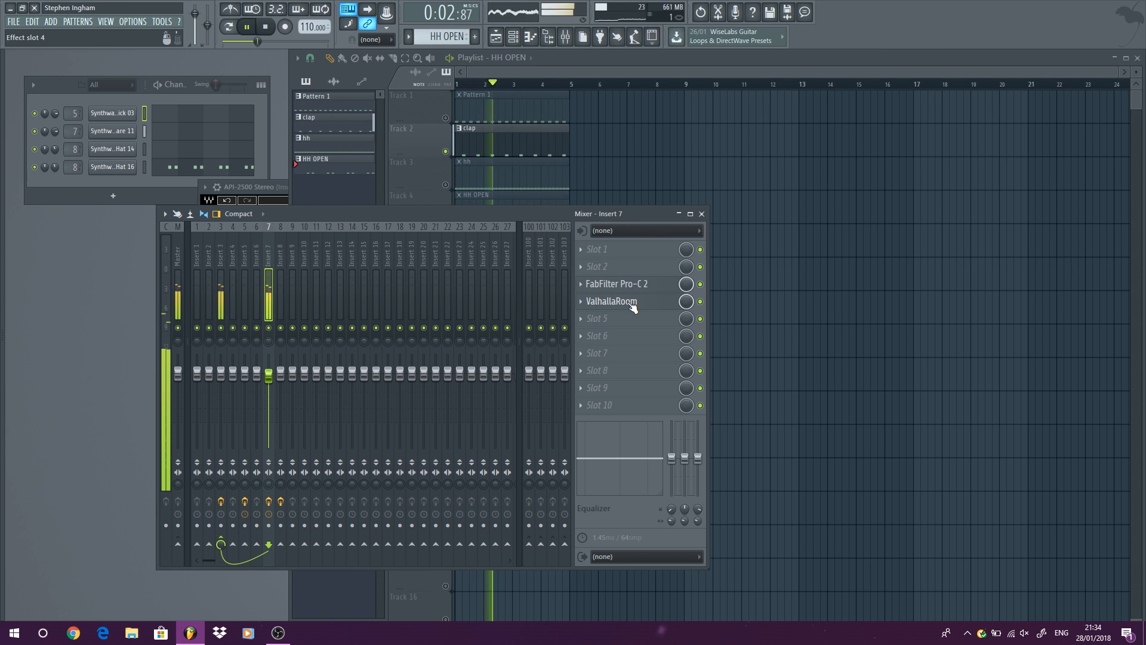
{"action": "key", "text": "space"}
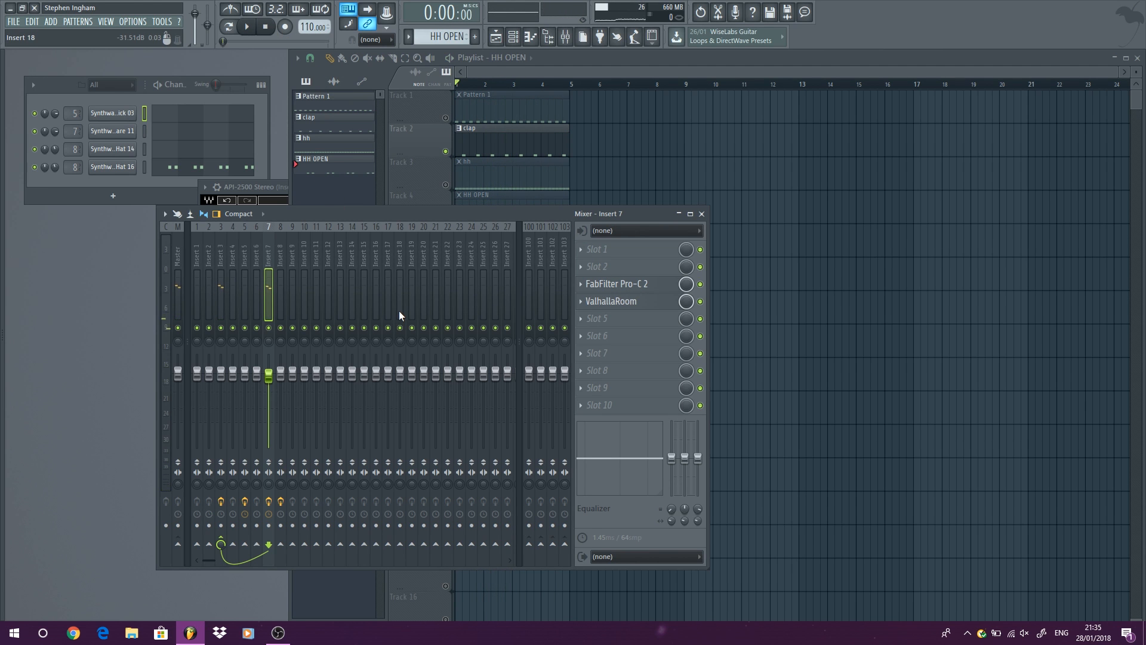
{"action": "left_click_drag", "start_coordinate": [629, 304], "coordinate": [628, 289]}
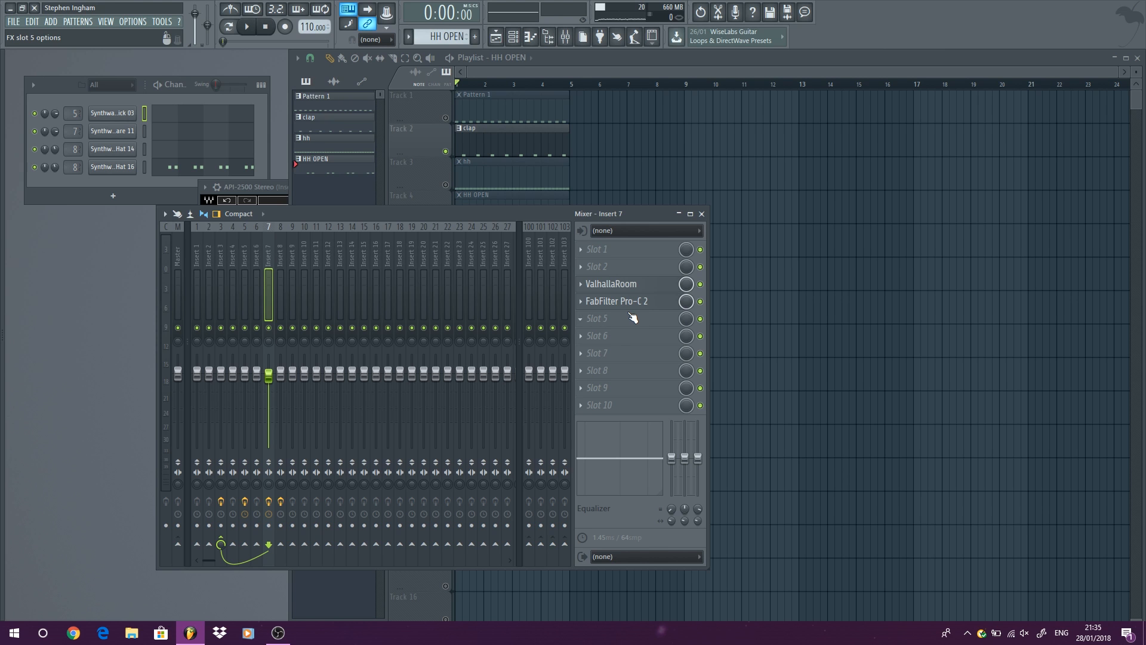
Load Kickstart on insert 7 and move FabFilter Pro-C 2 into slot 7, directly below Kickstart in slot 6.
{"action": "left_click", "coordinate": [617, 352]}
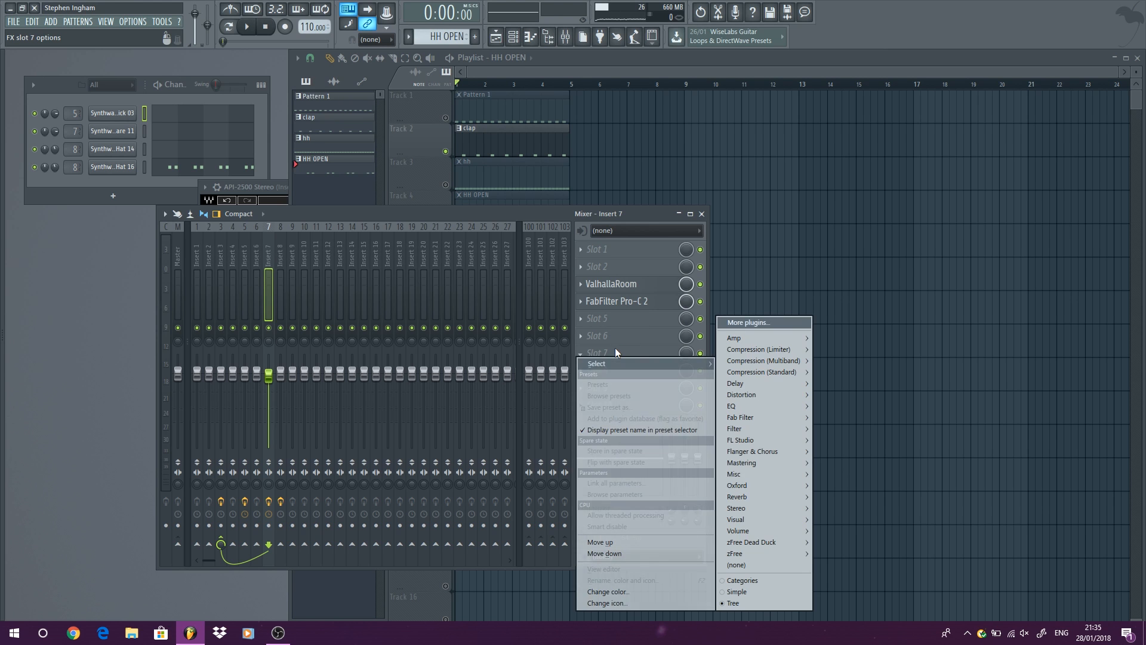
{"action": "mouse_move", "coordinate": [774, 529]}
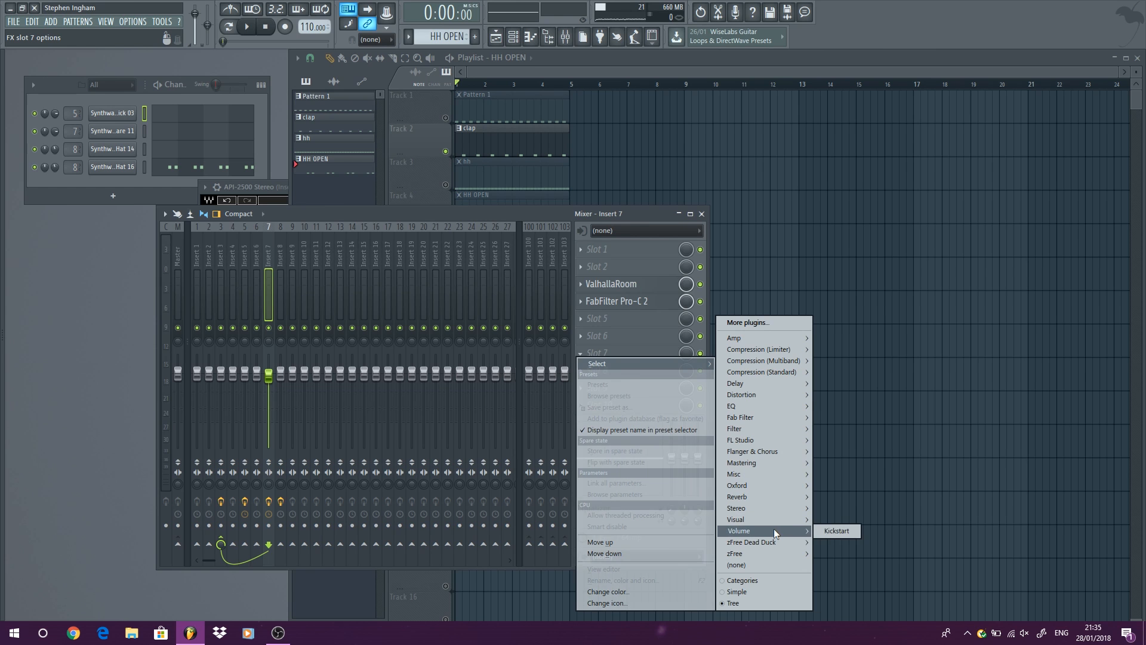
{"action": "left_click", "coordinate": [836, 530]}
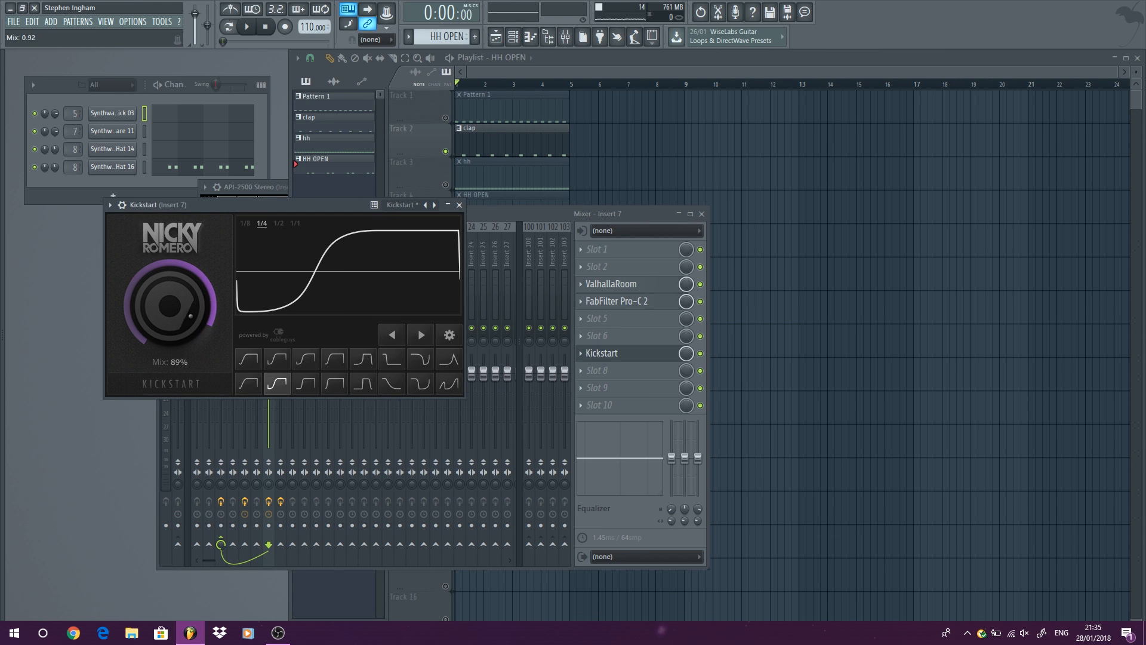
{"action": "left_click", "coordinate": [459, 205]}
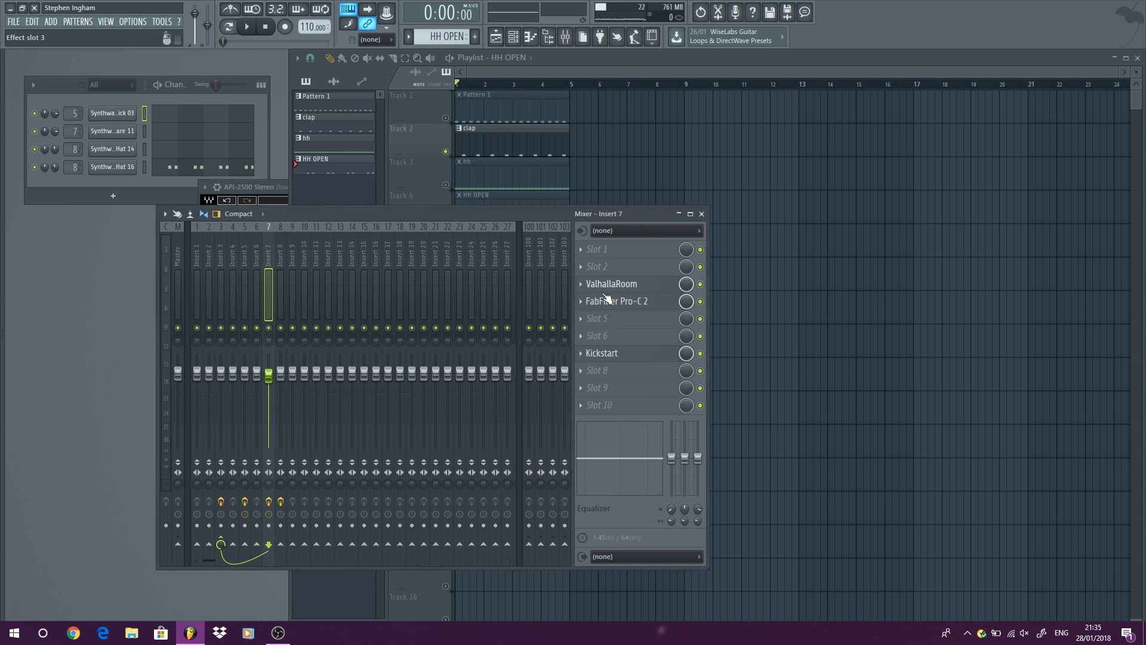
{"action": "left_click_drag", "start_coordinate": [642, 303], "coordinate": [643, 353]}
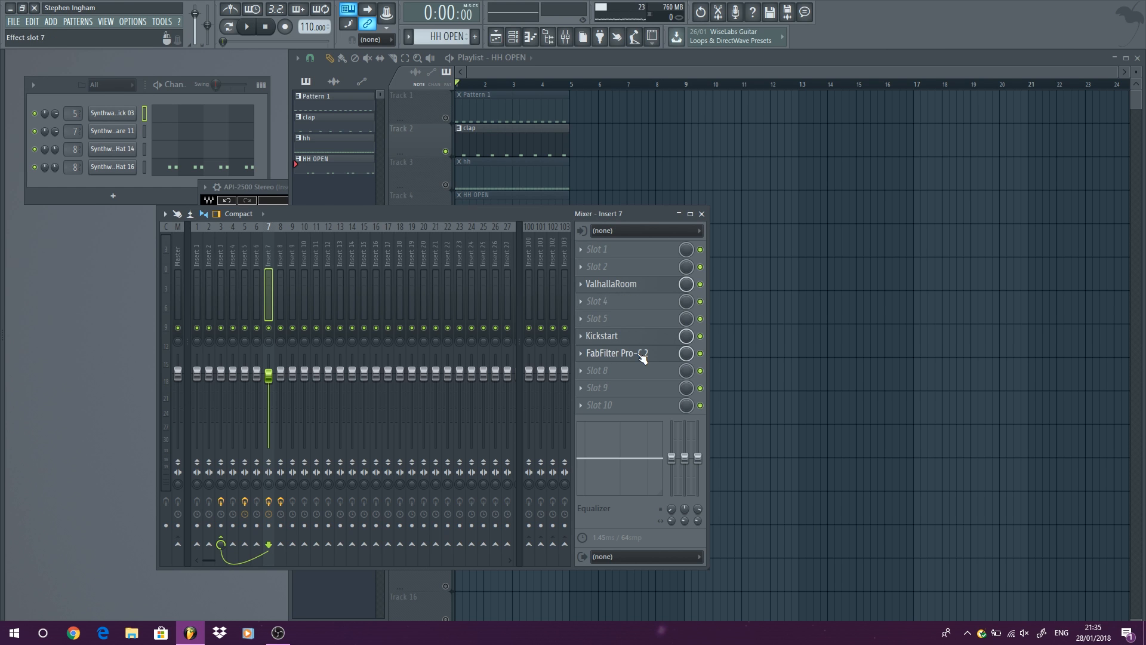
Bypass ValhallaRoom and FabFilter Pro-C 2, set Kickstart's mix to 71% while the clap plays, and stop playback.
{"action": "left_click", "coordinate": [701, 285]}
{"action": "left_click", "coordinate": [701, 353]}
{"action": "left_click", "coordinate": [244, 26]}
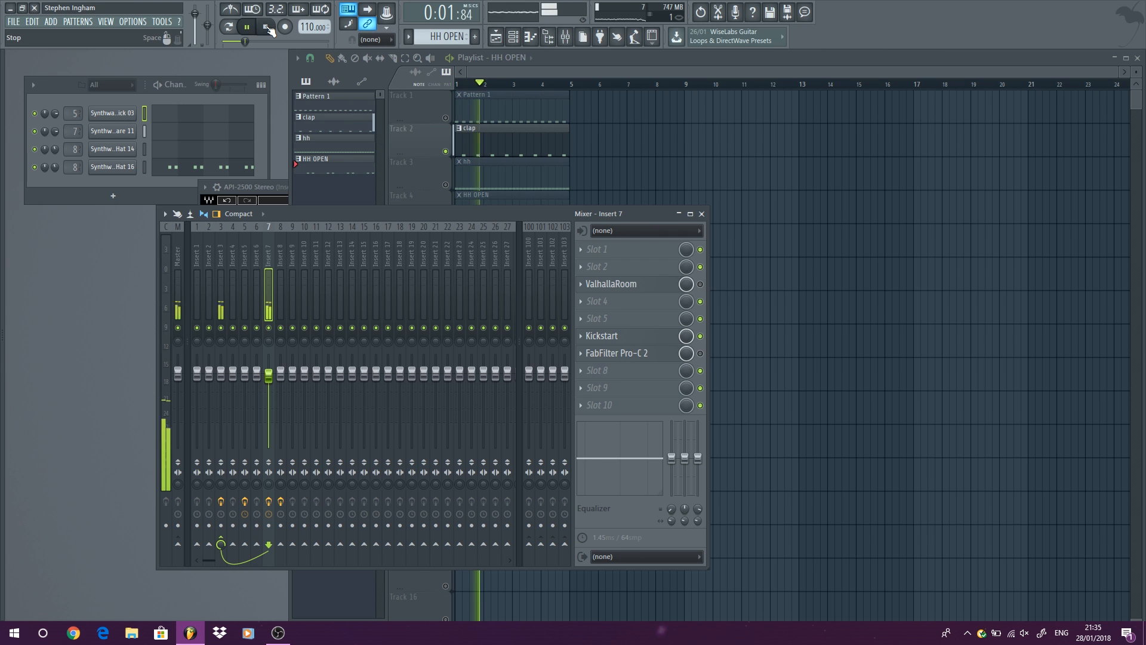
{"action": "left_click", "coordinate": [584, 337]}
{"action": "left_click_drag", "start_coordinate": [177, 308], "coordinate": [177, 319]}
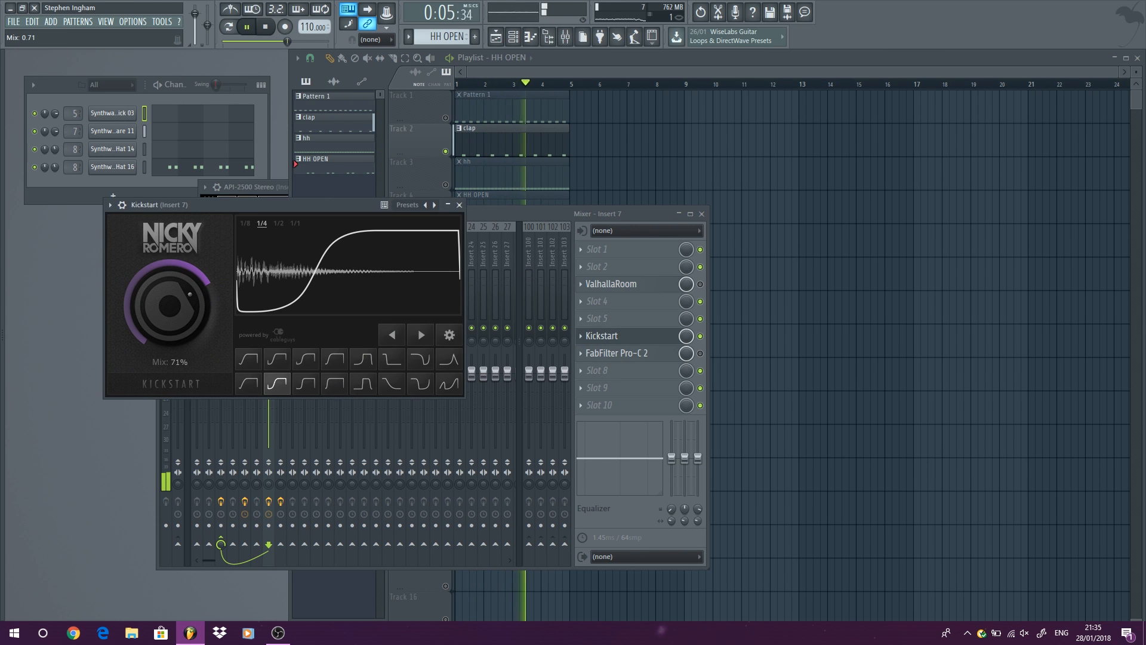
{"action": "key", "text": "space"}
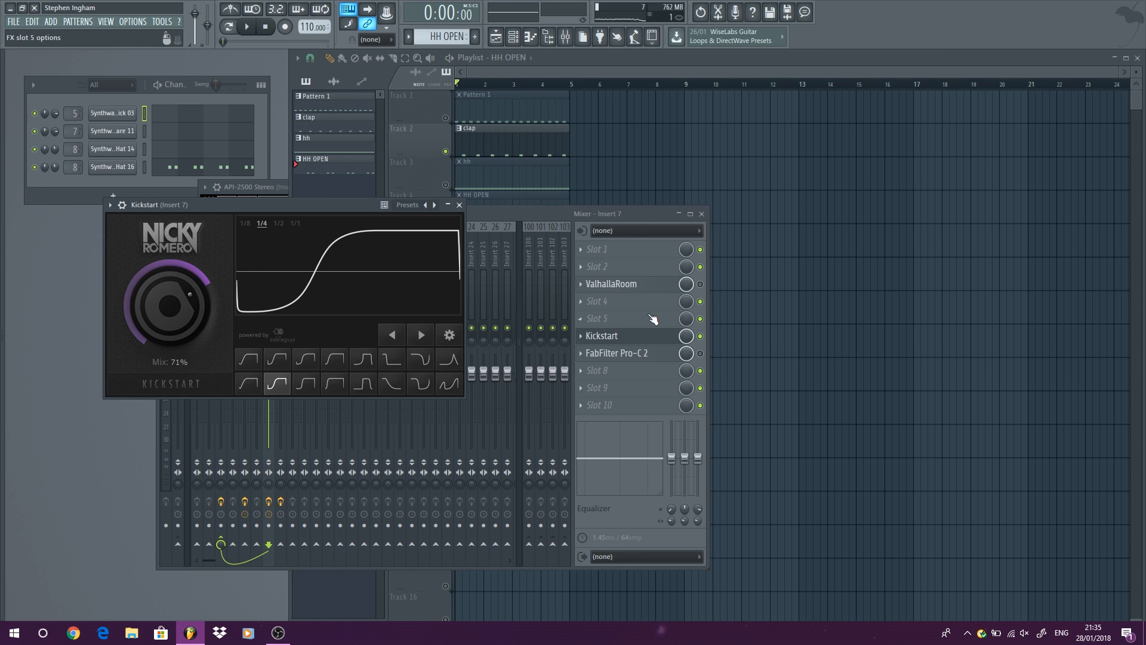
Enable FabFilter Pro-C 2 in slot 7 and audition the clap with Kickstart feeding the compressor, stopping playback at the end.
{"action": "left_click", "coordinate": [703, 356]}
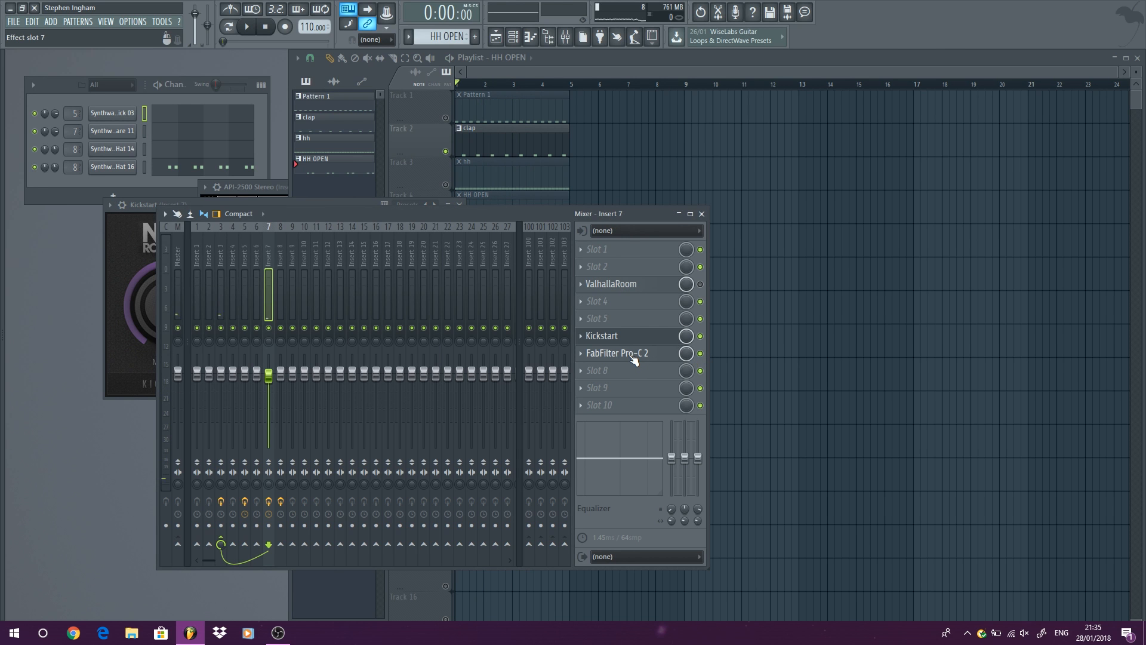
{"action": "left_click", "coordinate": [246, 26]}
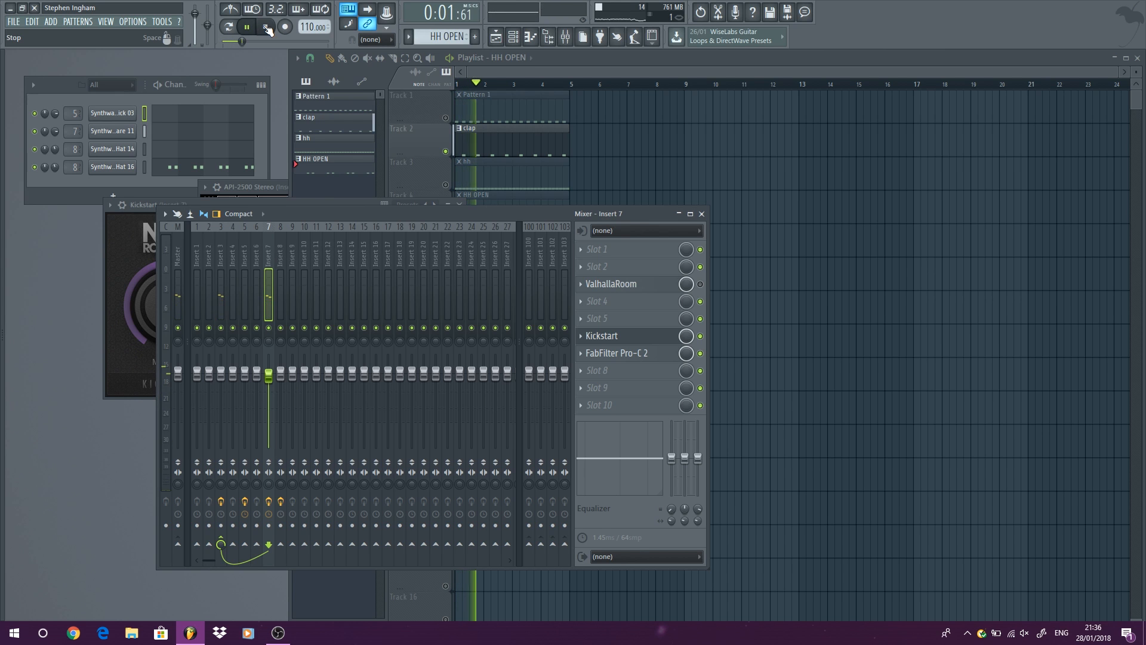
{"action": "left_click", "coordinate": [267, 28]}
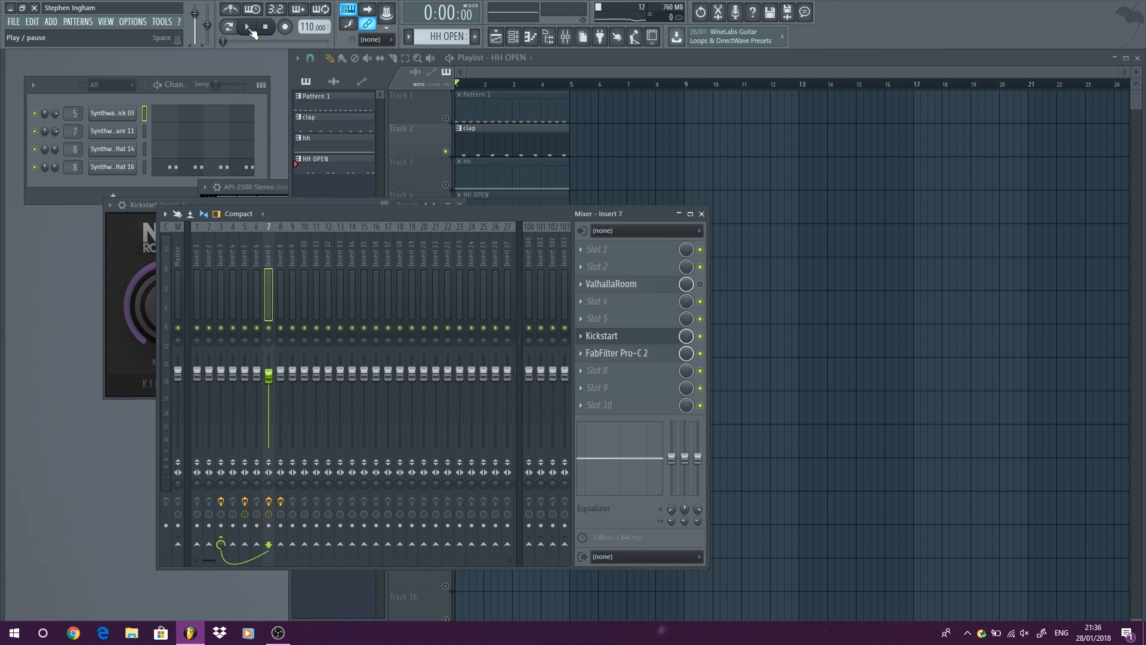
{"action": "left_click", "coordinate": [251, 30]}
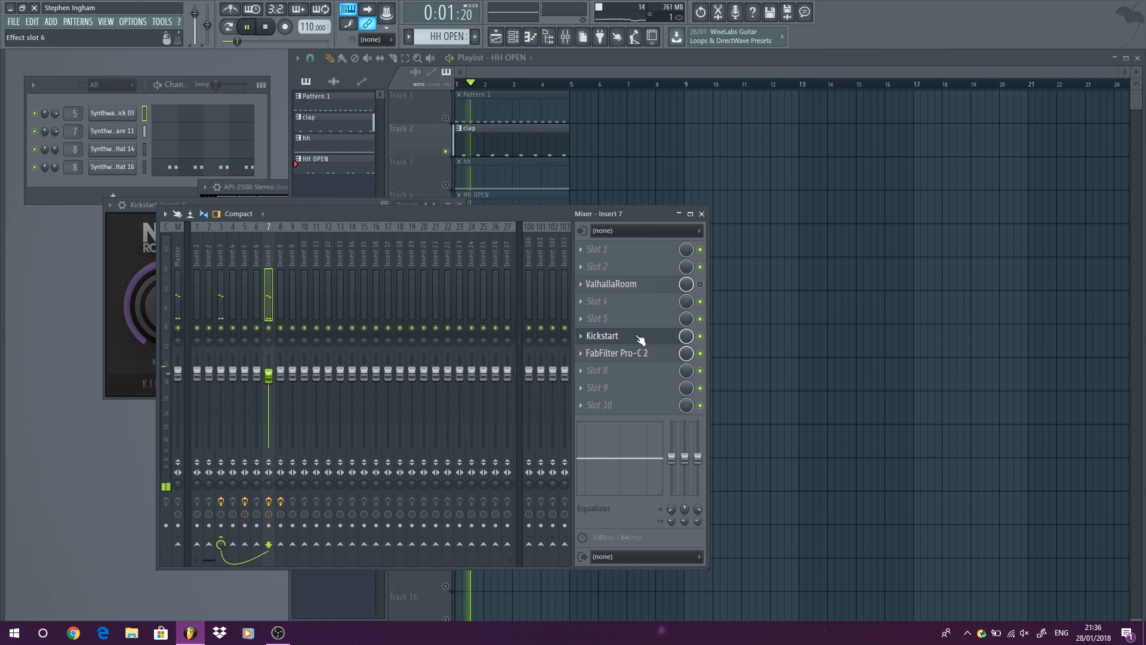
{"action": "mouse_move", "coordinate": [640, 338]}
{"action": "left_mouse_down"}
{"action": "mouse_move", "coordinate": [641, 356]}
{"action": "mouse_move", "coordinate": [641, 336]}
{"action": "left_mouse_up"}
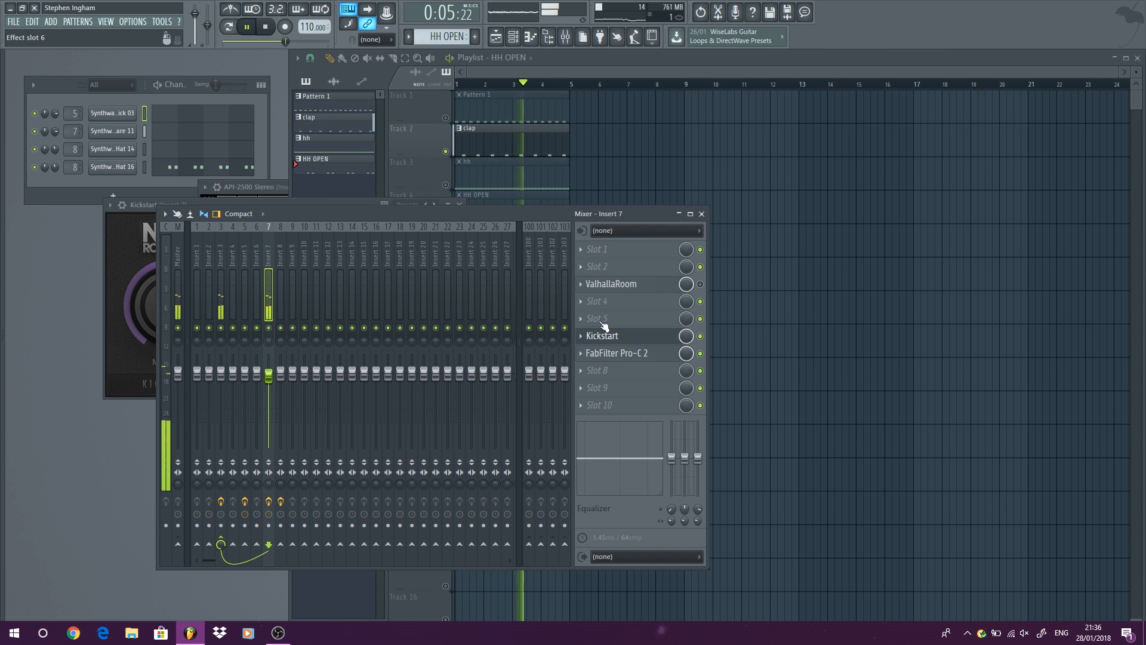
{"action": "key", "text": "space"}
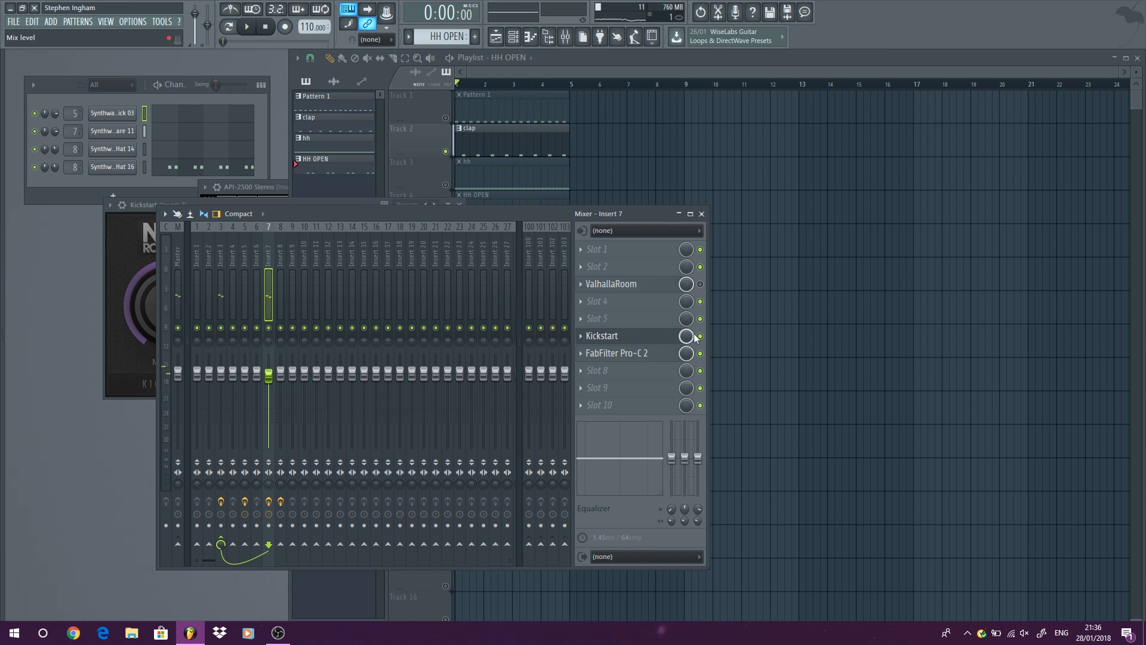
Close the mixer and the open Kickstart, API-2500 and Fruity Compressor windows.
{"action": "left_click", "coordinate": [702, 214]}
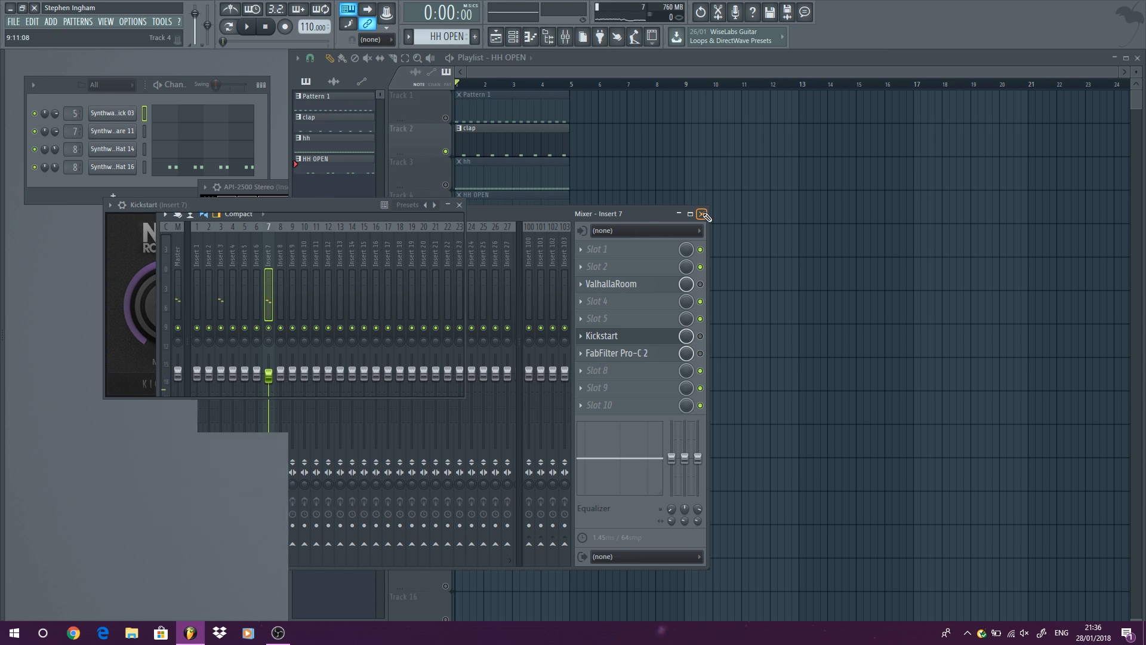
{"action": "left_click", "coordinate": [459, 205]}
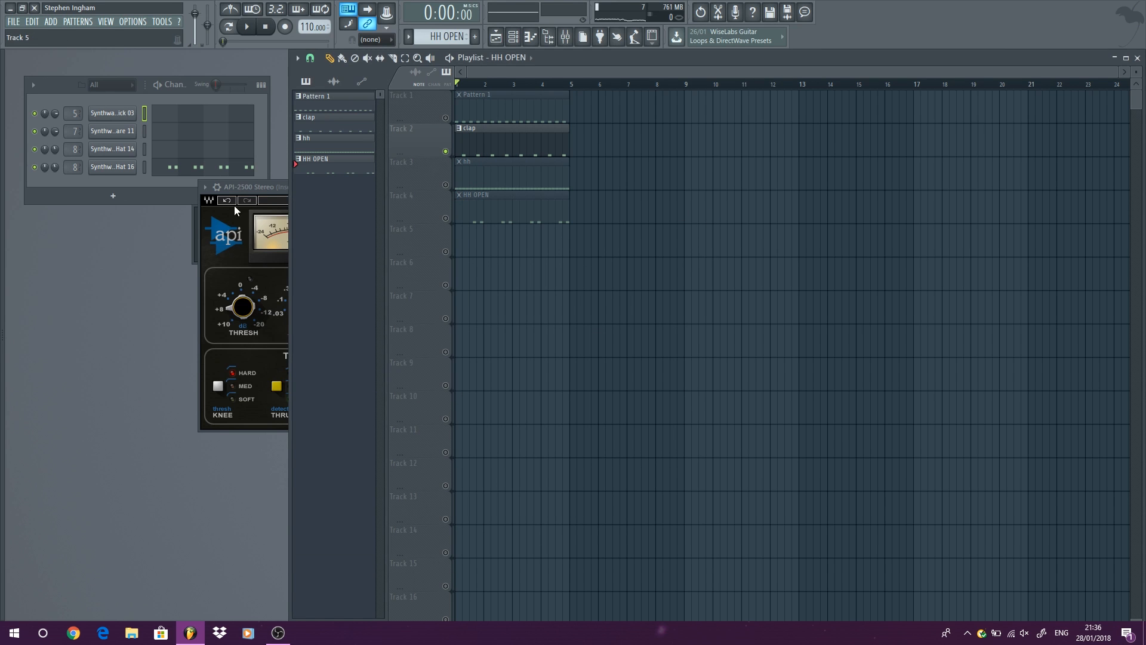
{"action": "left_click", "coordinate": [258, 188]}
{"action": "left_click", "coordinate": [472, 200]}
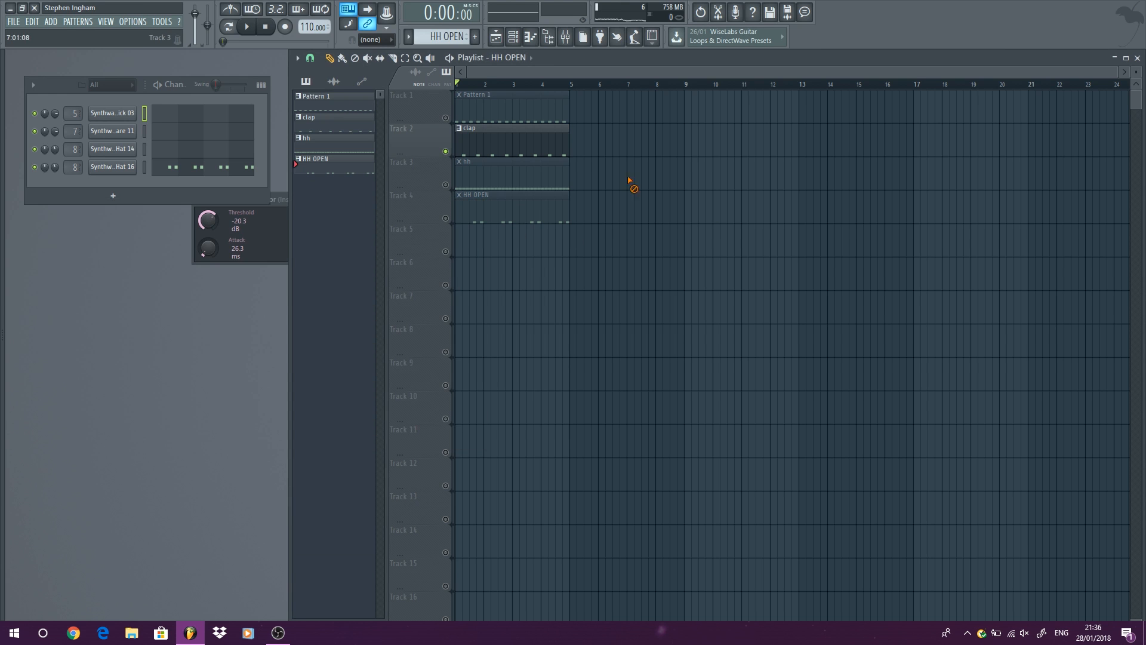
{"action": "left_click", "coordinate": [273, 222]}
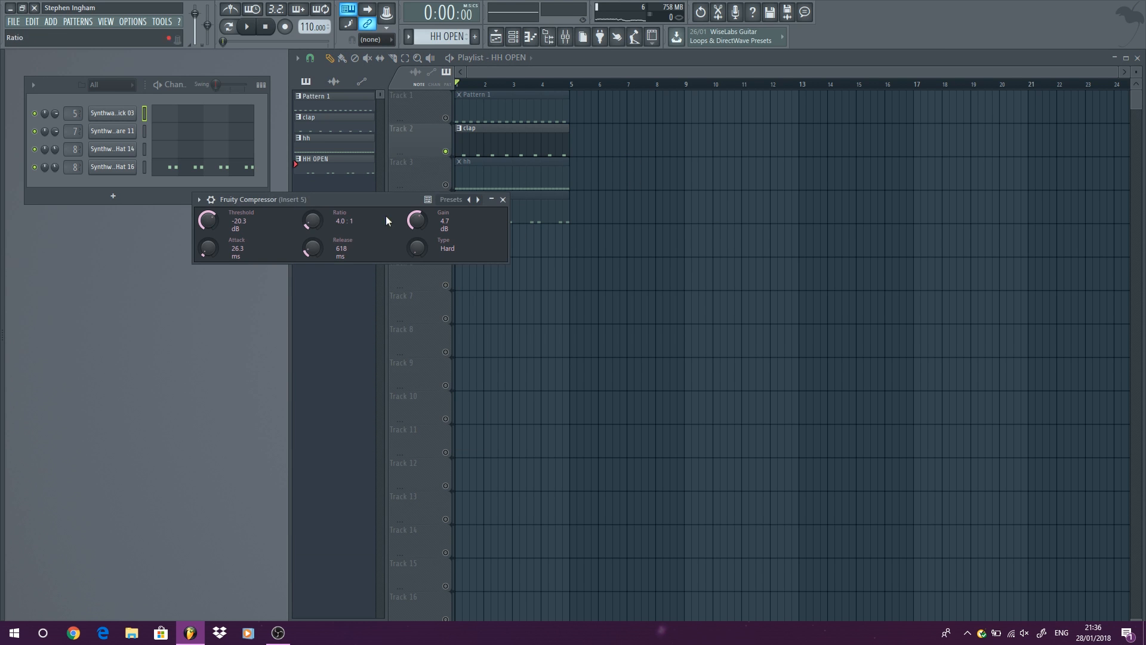
{"action": "left_click", "coordinate": [507, 200]}
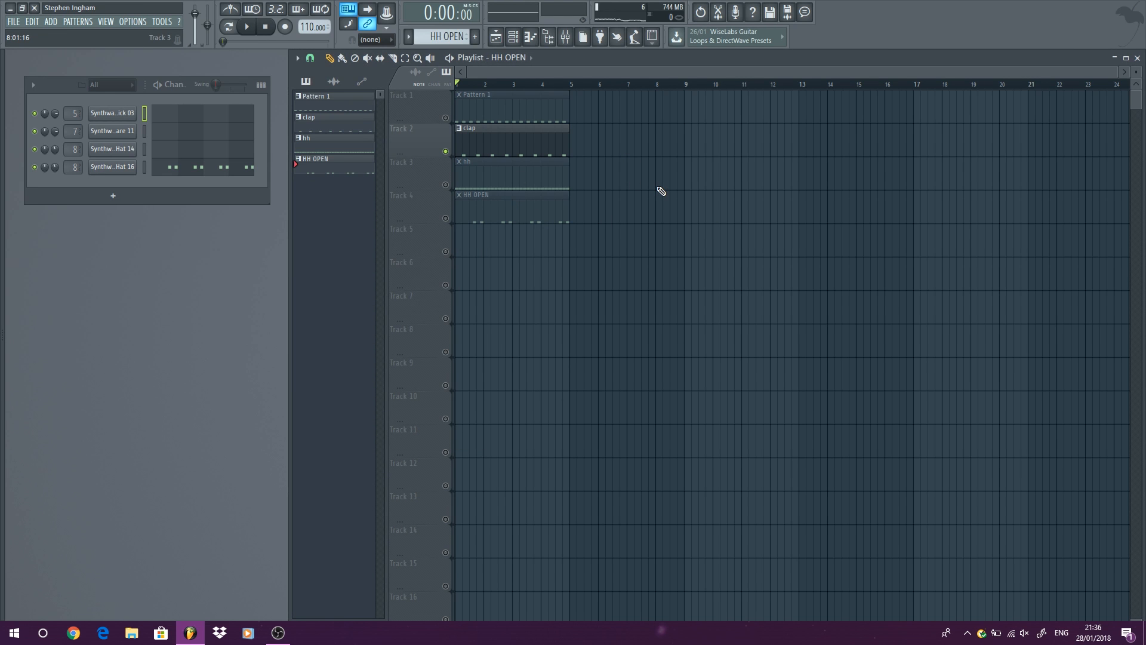